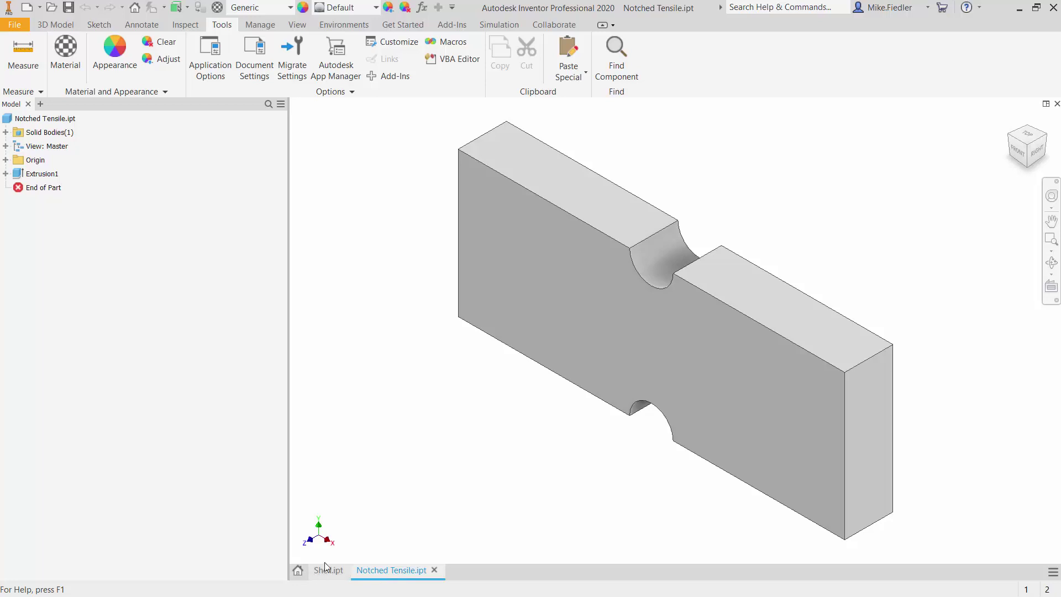
# Switch to the Shell.ipt part and start the Autodesk Inventor Nastran environment.
pyautogui.click(327, 570)
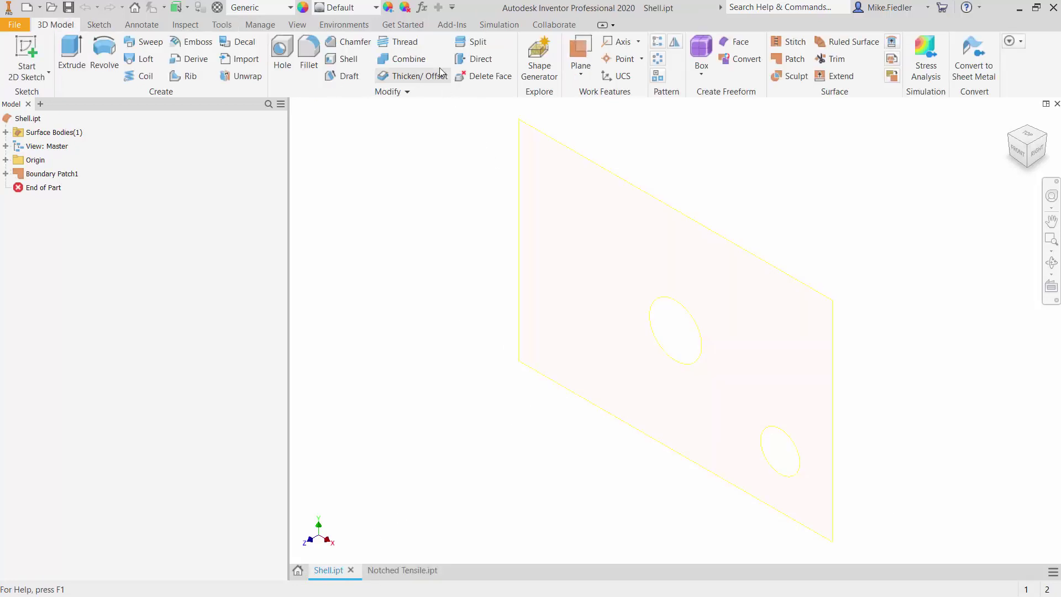
pyautogui.click(358, 29)
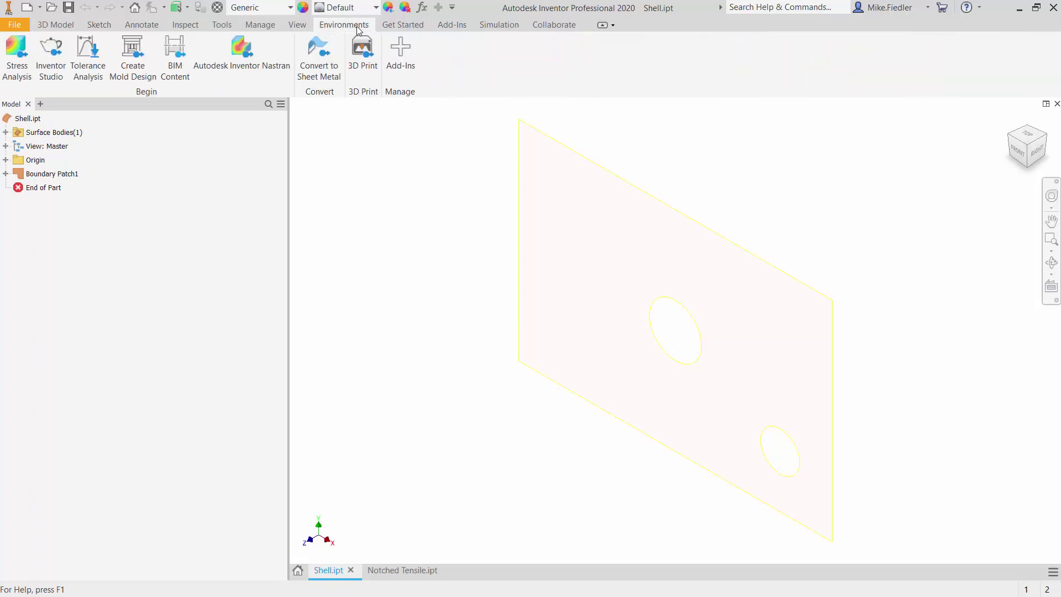
pyautogui.click(244, 67)
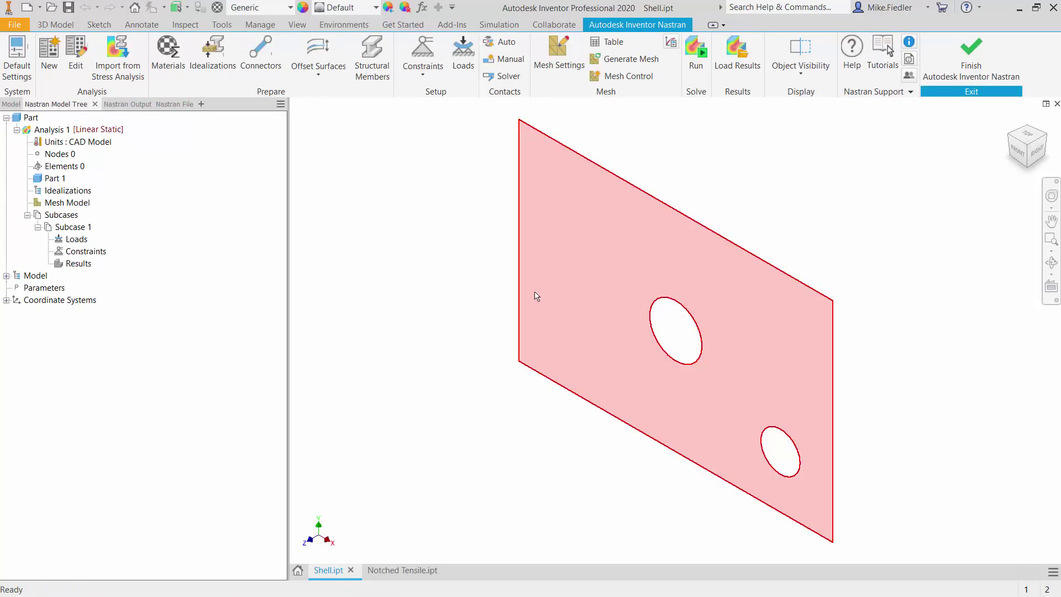
# Create a Shell Elements idealization with a thickness of 0.25 and generate the mesh.
pyautogui.click(221, 63)
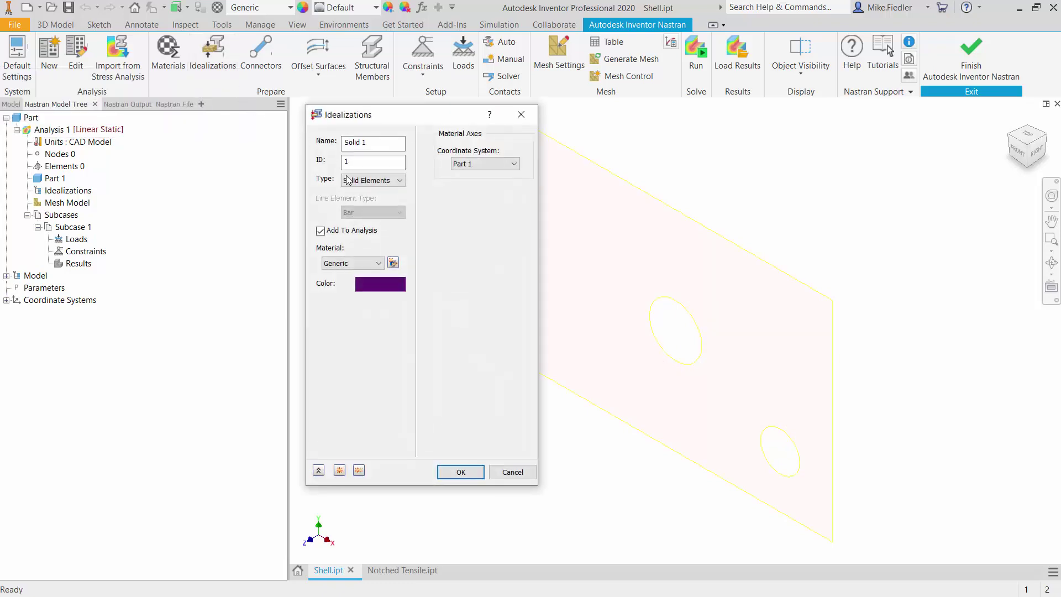
pyautogui.click(365, 181)
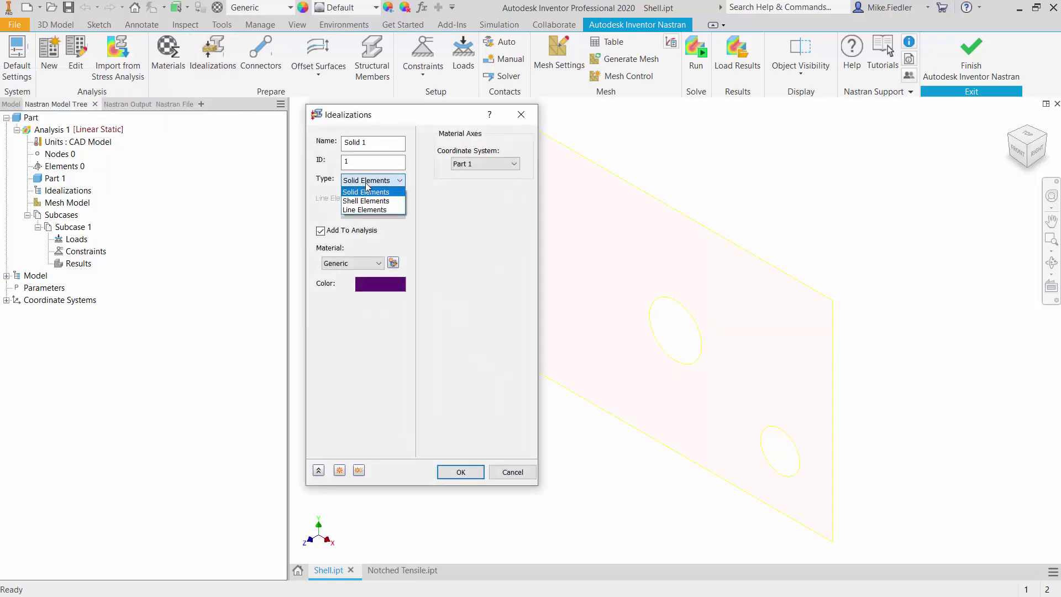
pyautogui.click(373, 201)
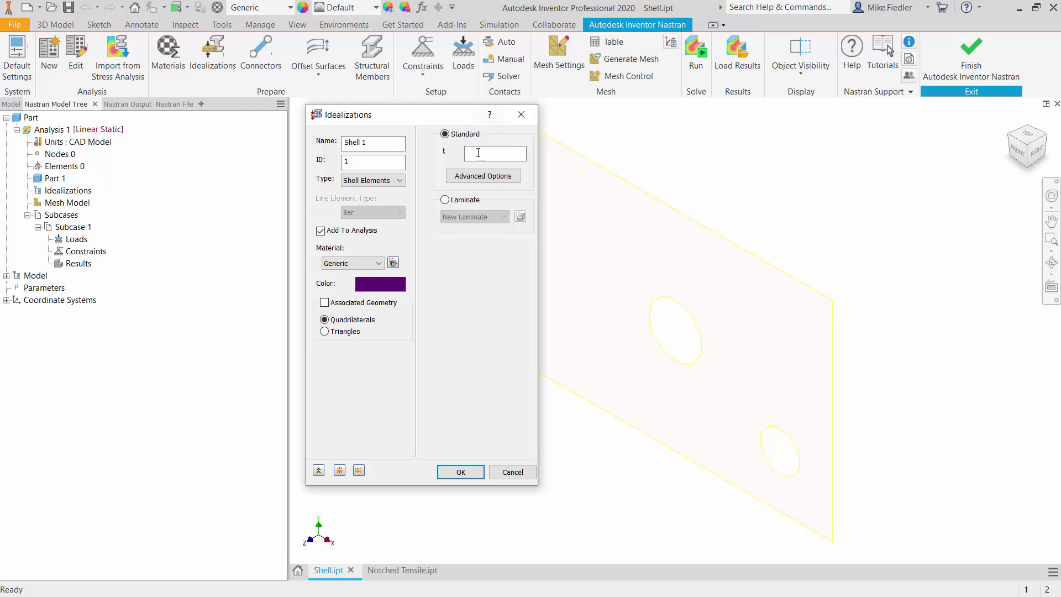
pyautogui.click(497, 153)
pyautogui.click(460, 471)
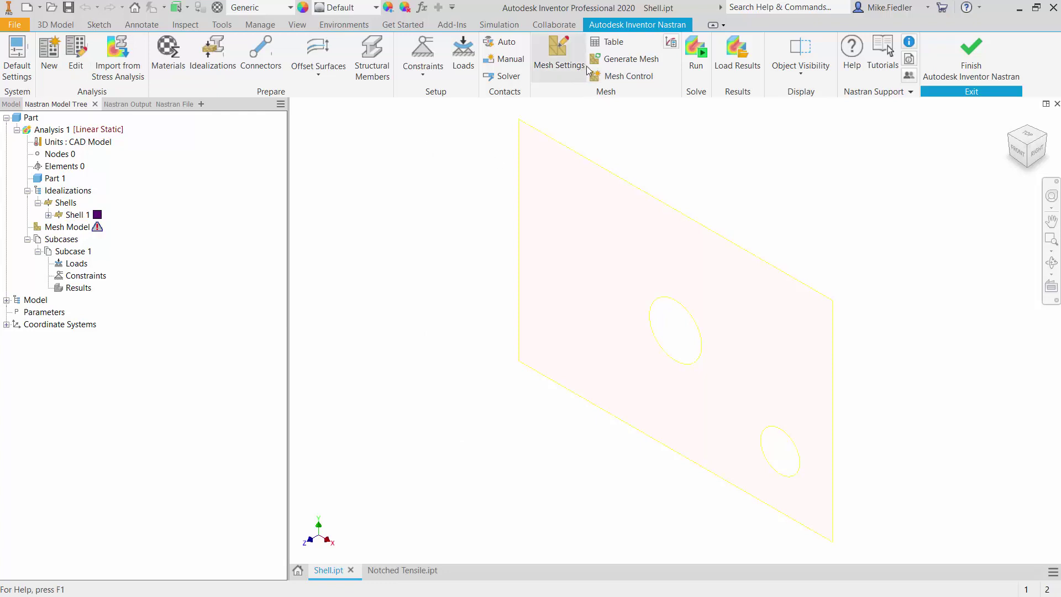
pyautogui.click(608, 61)
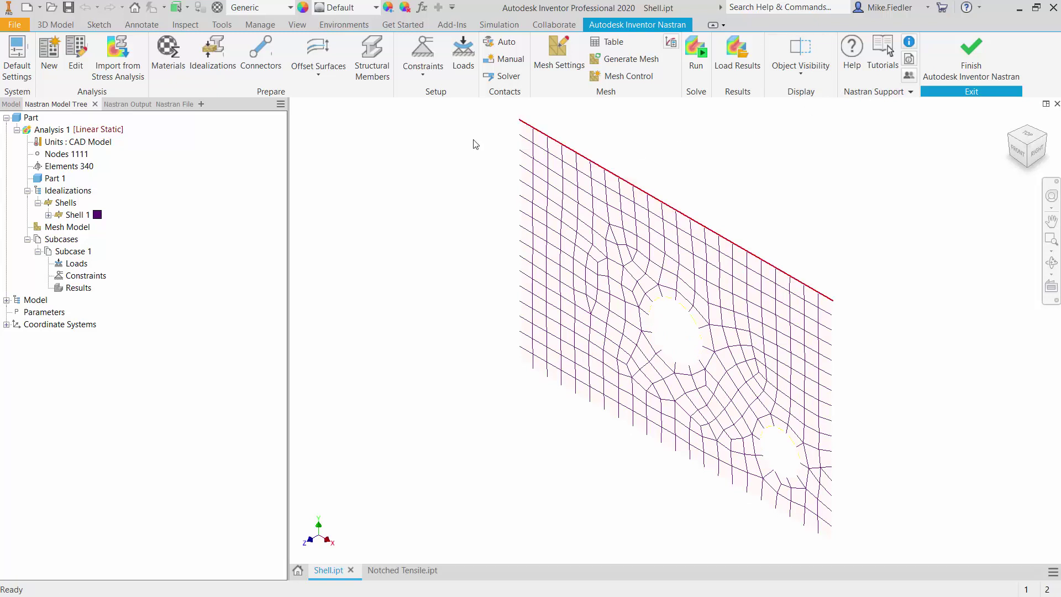
# Review the settings of the Shell 1 idealization and close them without changes.
pyautogui.rightClick(67, 202)
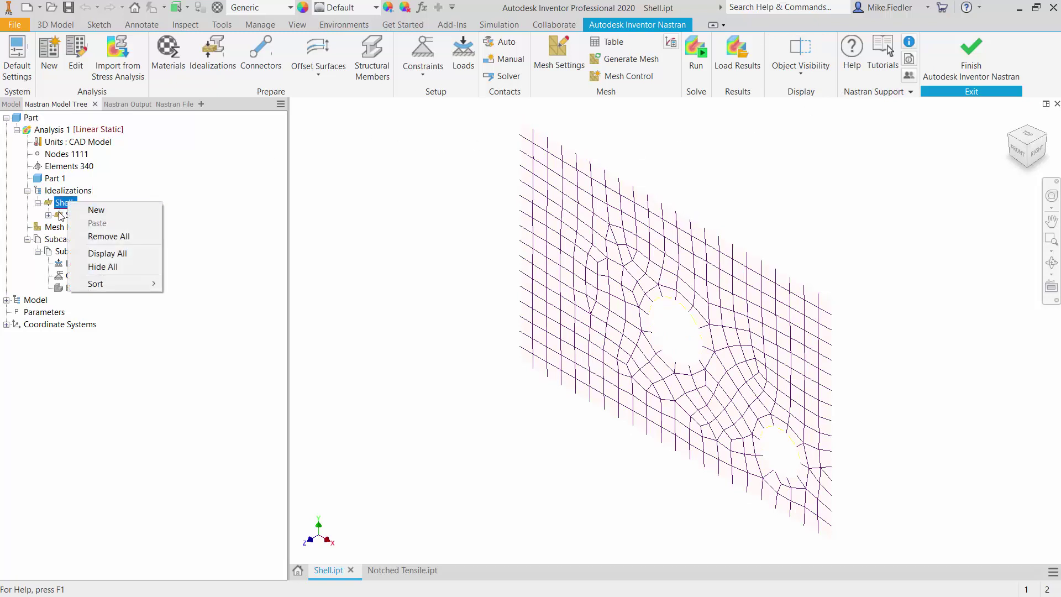
pyautogui.click(94, 210)
pyautogui.rightClick(76, 214)
pyautogui.click(86, 222)
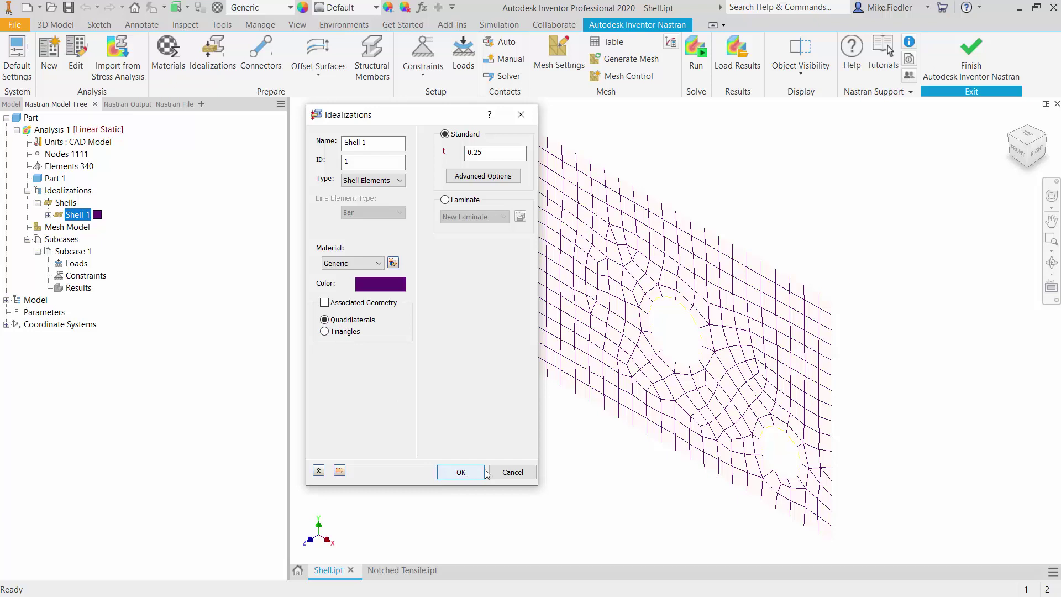
pyautogui.click(512, 472)
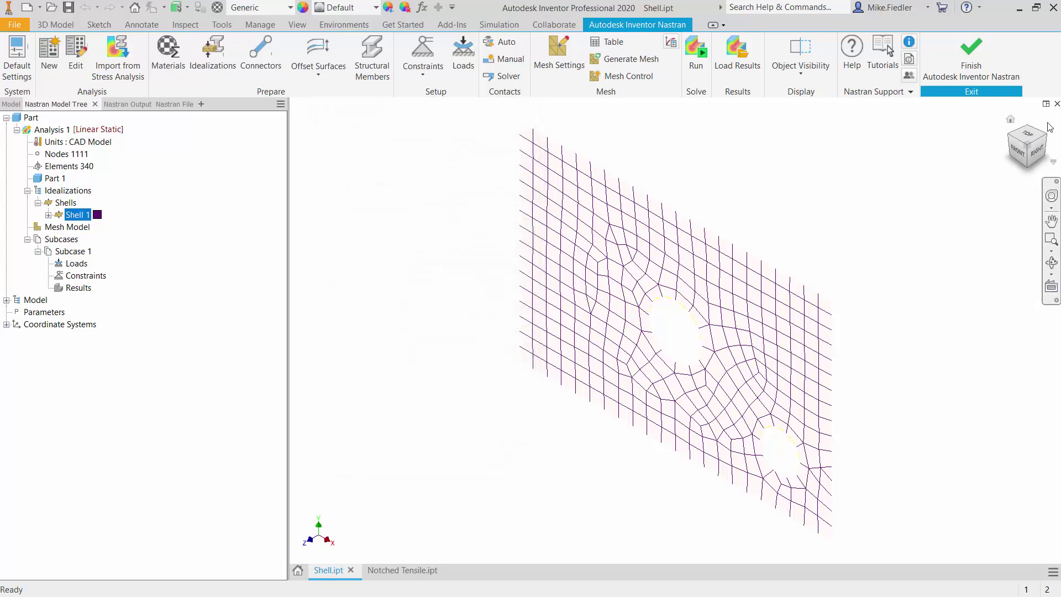
# Examine the plate's mesh from the front, including the elements around the two holes.
pyautogui.click(1021, 152)
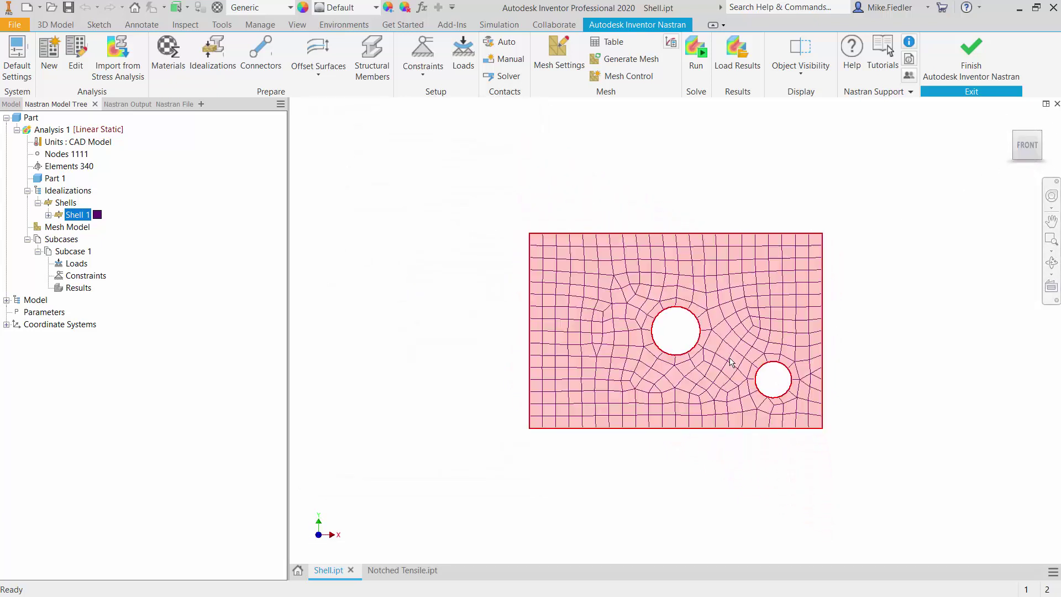
pyautogui.scroll(3, 731, 362)
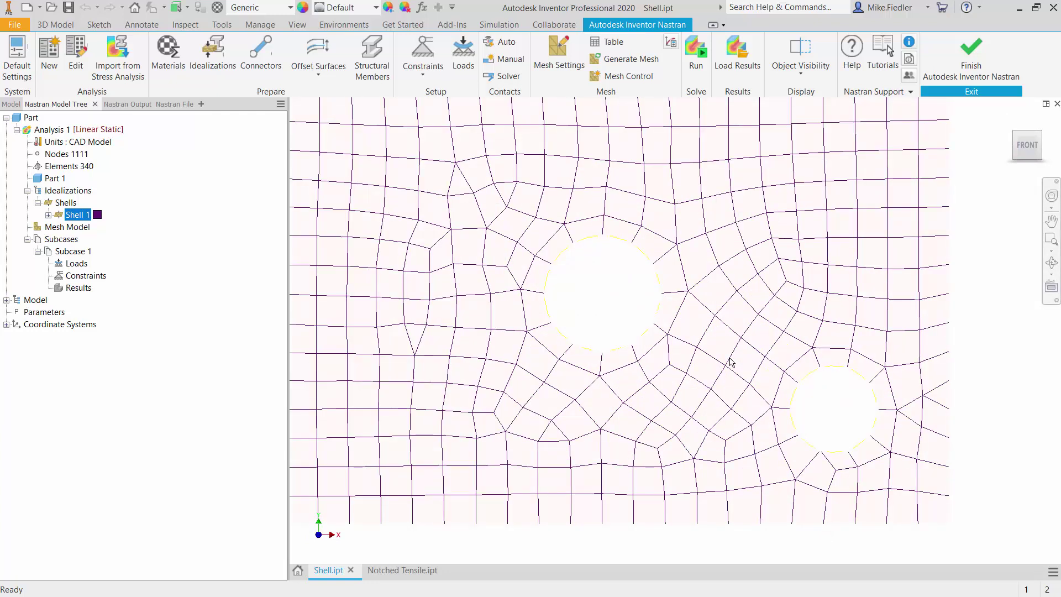
pyautogui.scroll(-3, 731, 362)
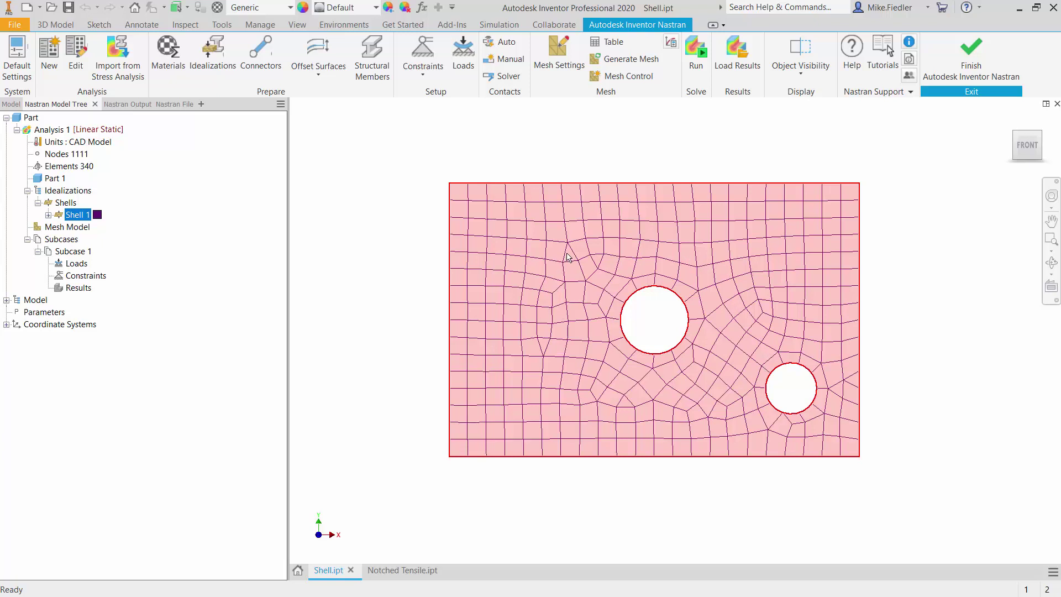
pyautogui.moveTo(568, 257)
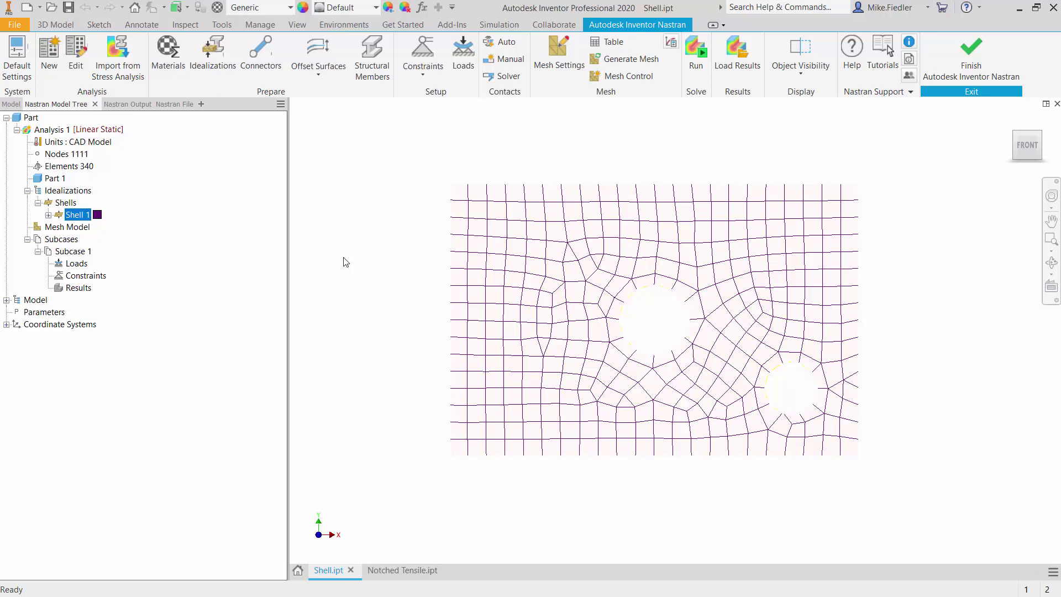
# Open the Generic material assigned to Shell 1 for editing.
pyautogui.click(48, 215)
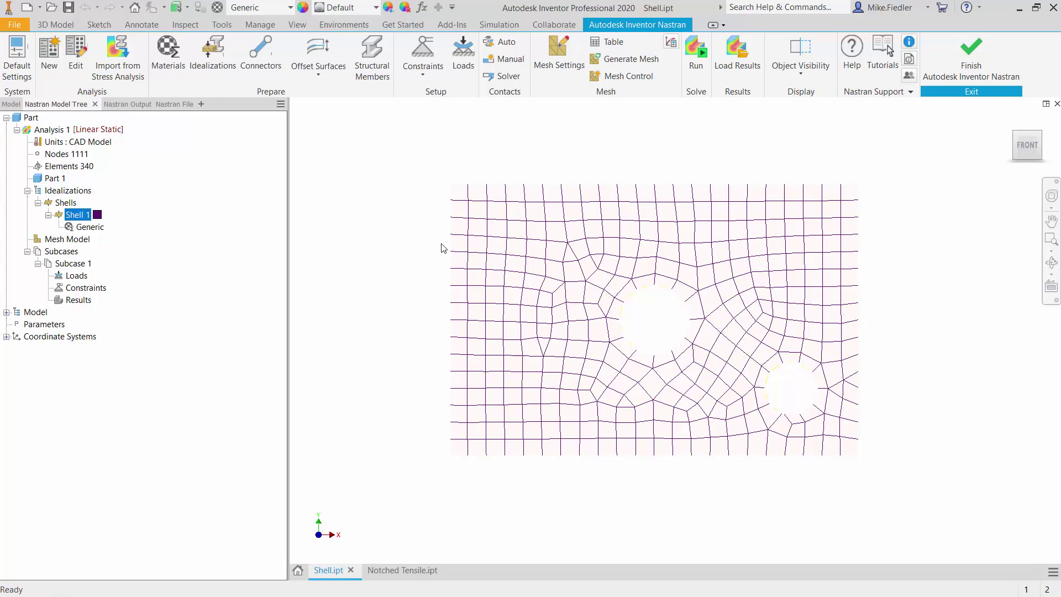
pyautogui.rightClick(98, 228)
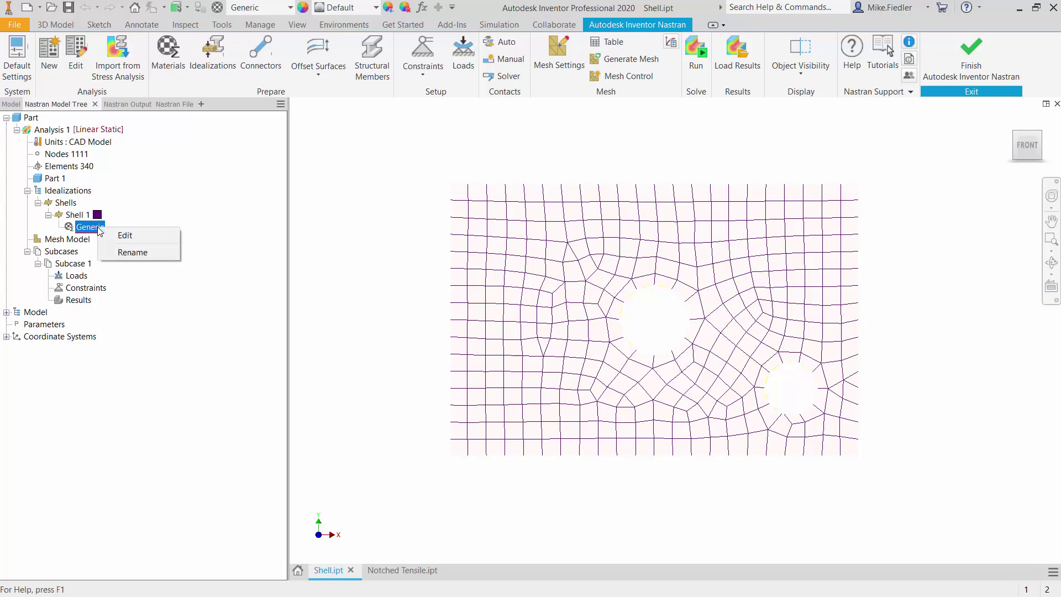
pyautogui.click(125, 236)
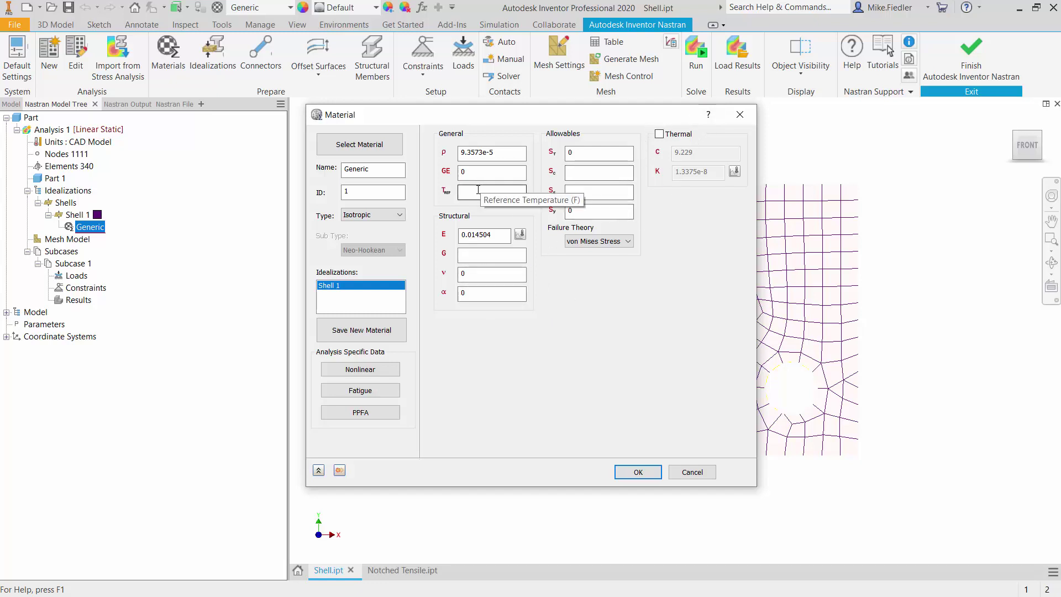
# Inspect the Generic material's thermal properties and the available material types without changing them.
pyautogui.click(678, 136)
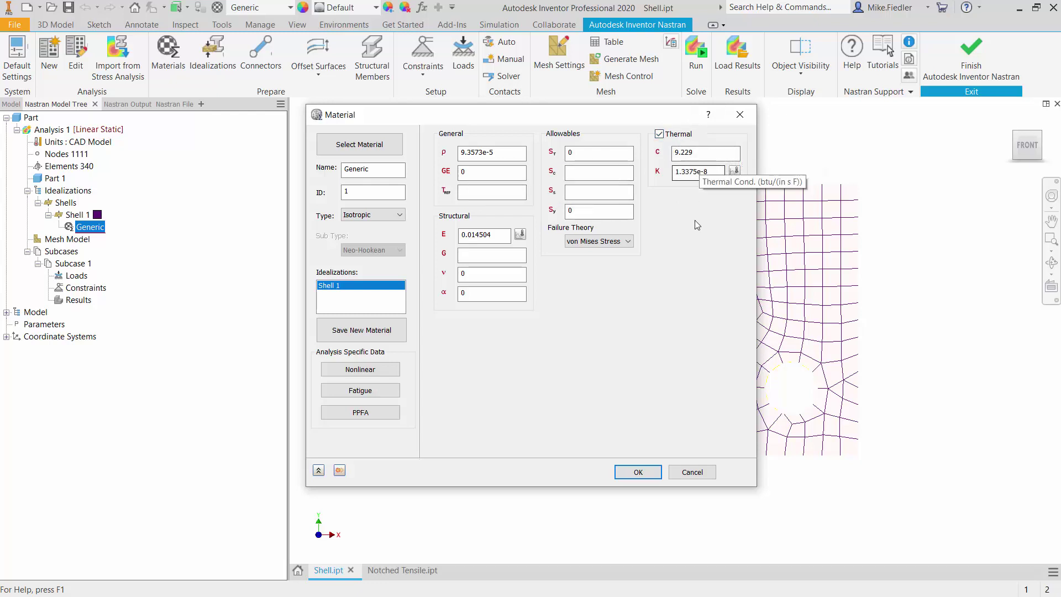
pyautogui.click(658, 133)
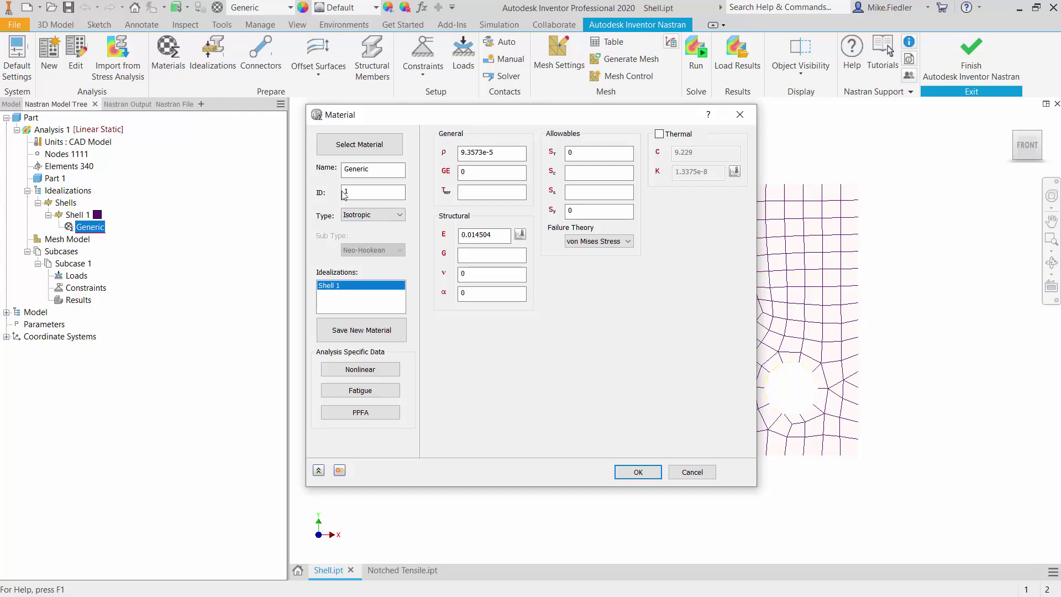
pyautogui.click(398, 220)
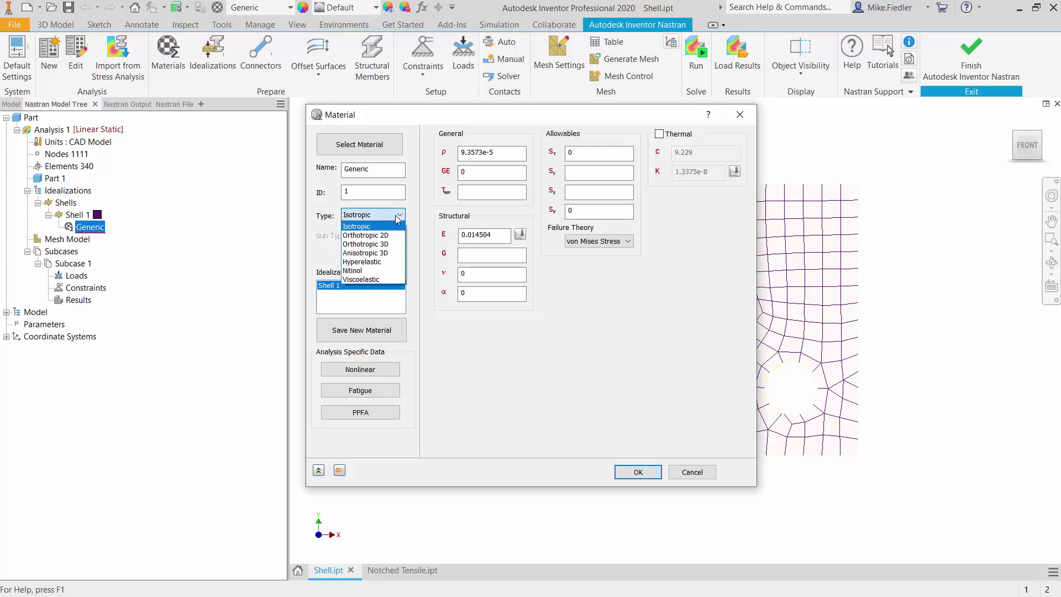
pyautogui.click(398, 220)
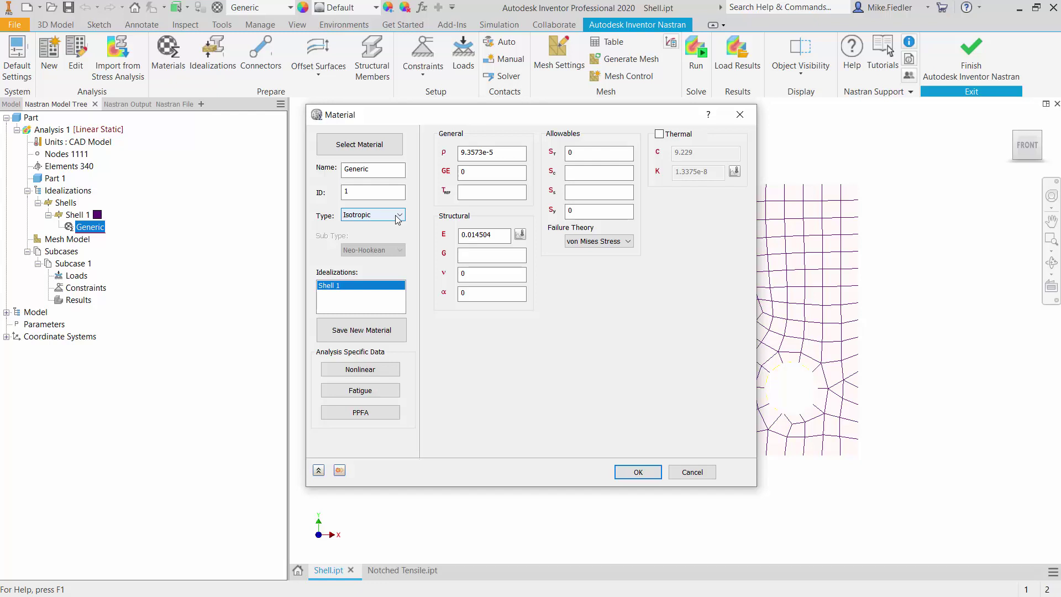
pyautogui.click(398, 220)
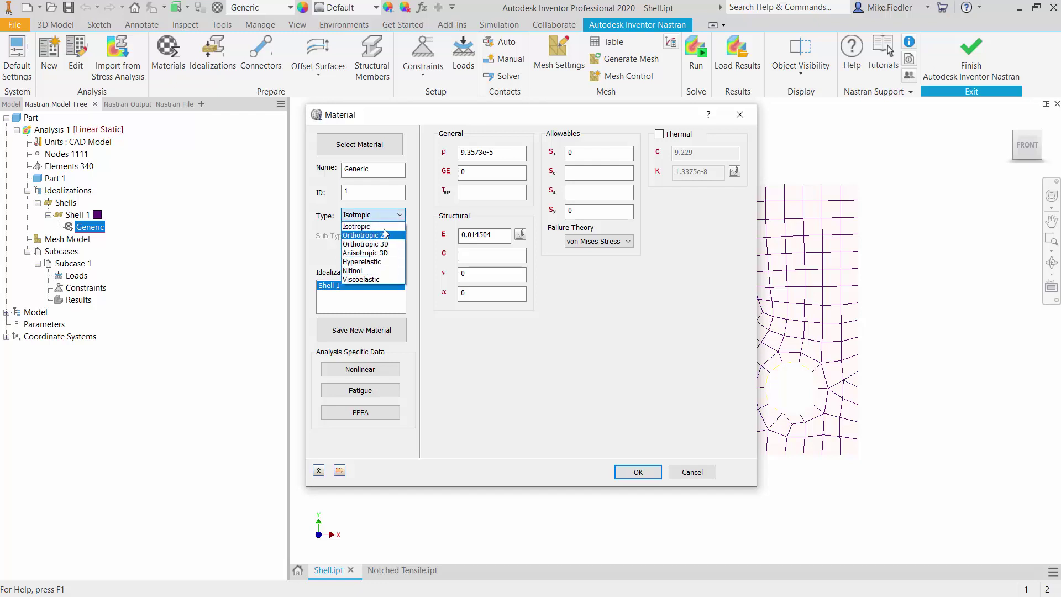
pyautogui.click(416, 219)
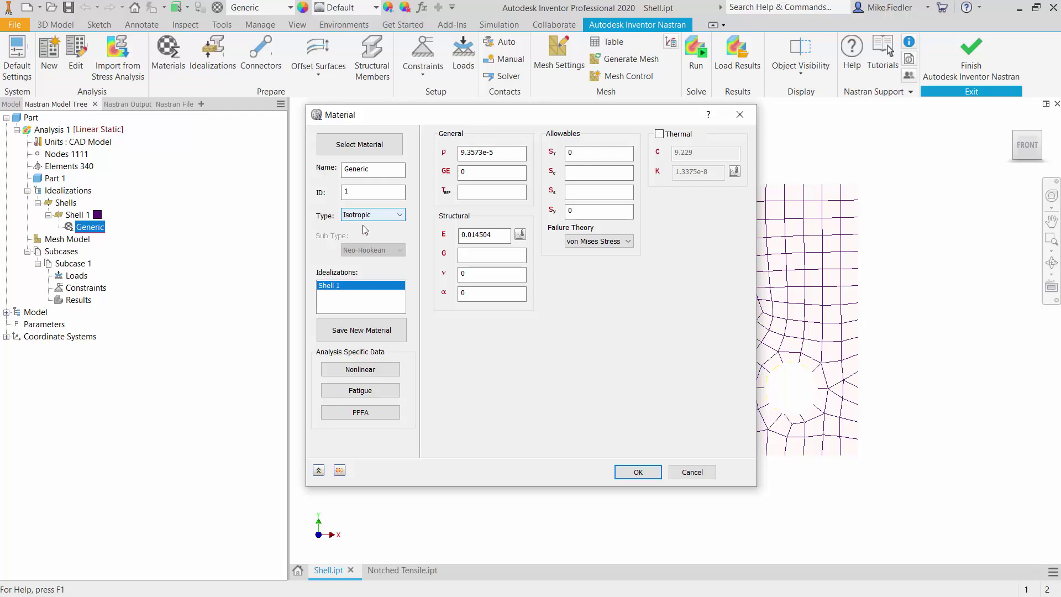
# Set the Generic material's type to Orthotropic 2D, enable its thermal properties and accept the changes.
pyautogui.click(400, 217)
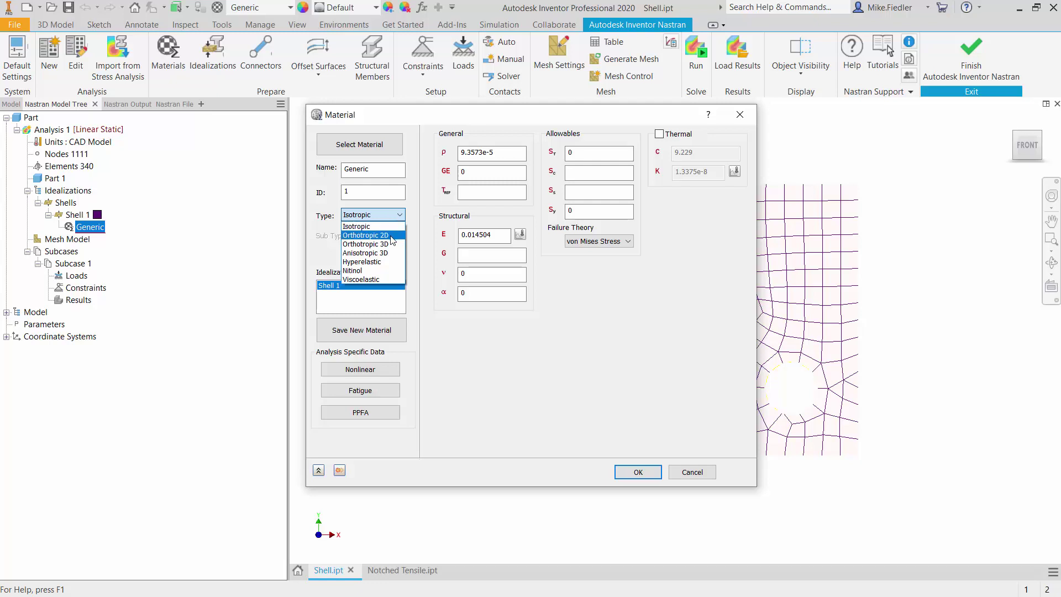
pyautogui.click(390, 235)
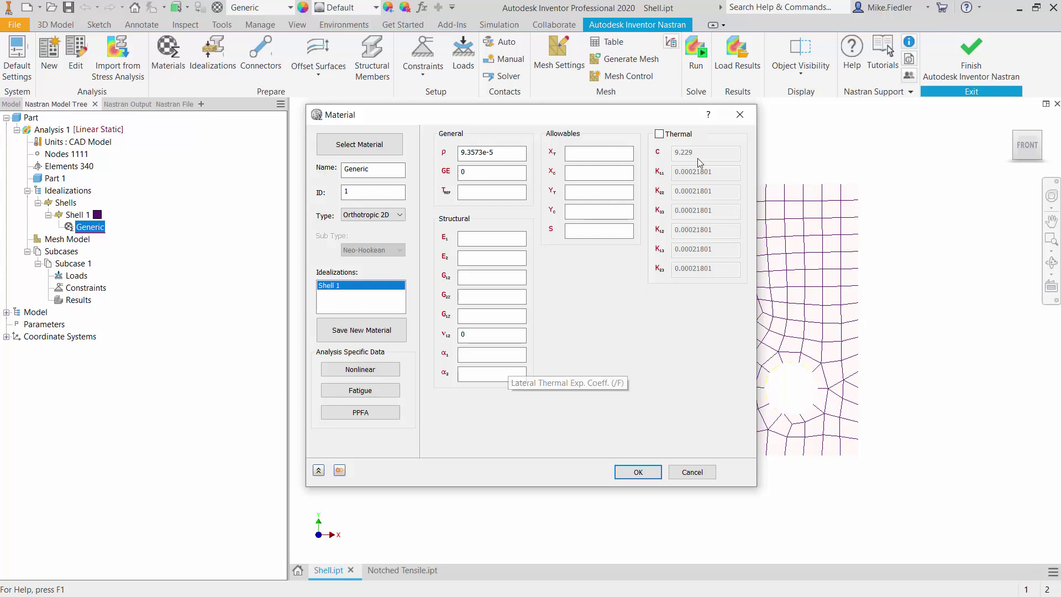
pyautogui.click(681, 135)
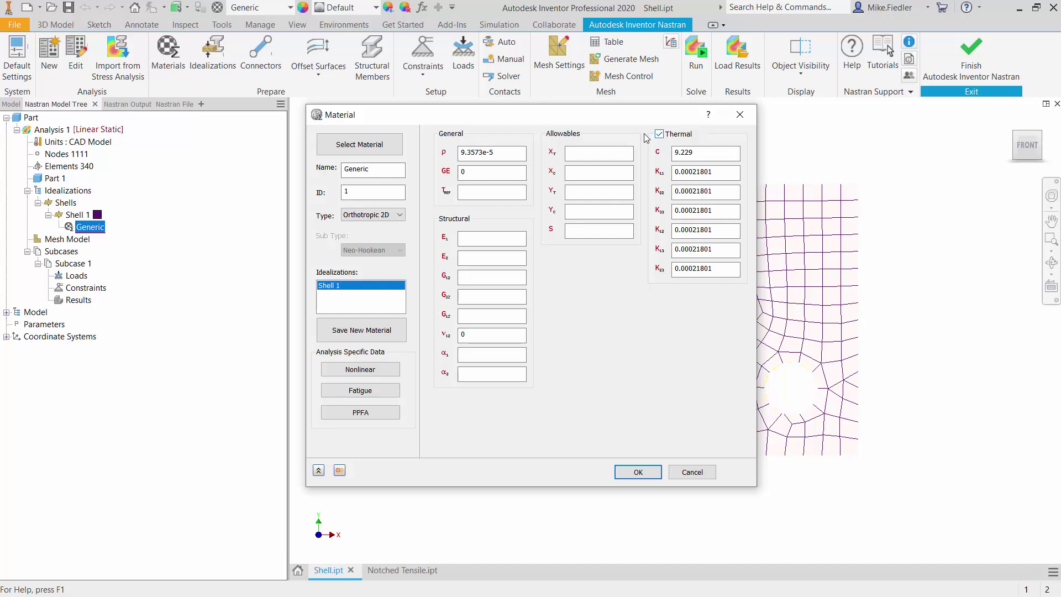
pyautogui.moveTo(637, 111); pyautogui.dragTo(394, 131)
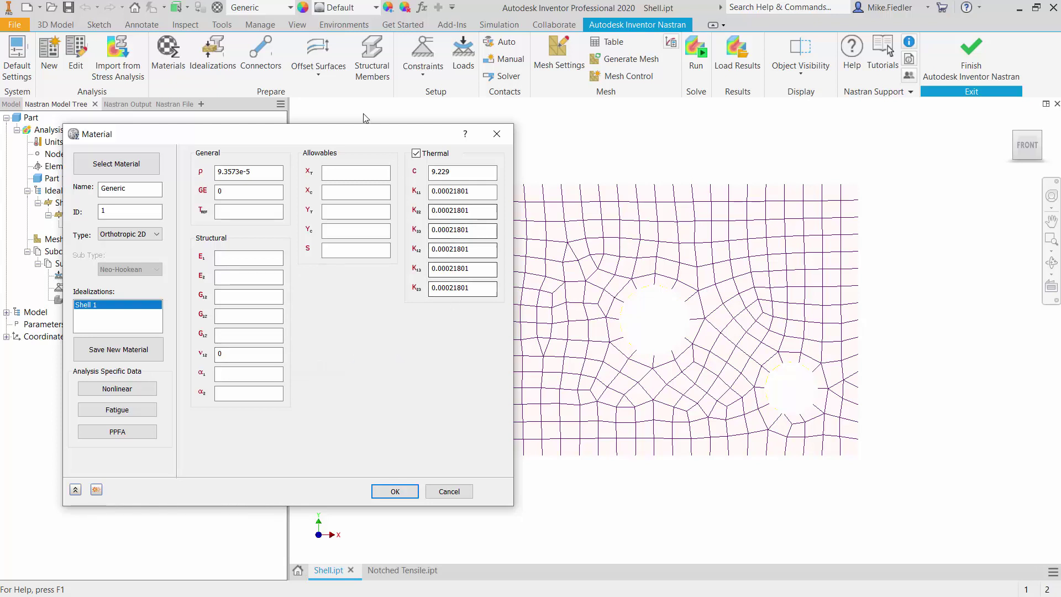
pyautogui.moveTo(363, 136); pyautogui.dragTo(474, 129)
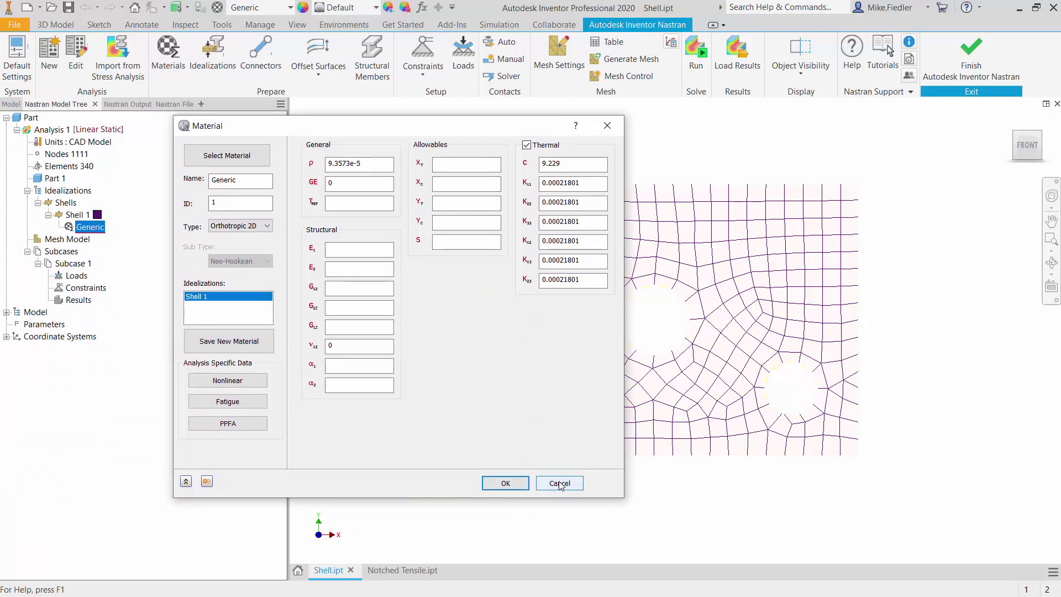
pyautogui.click(503, 483)
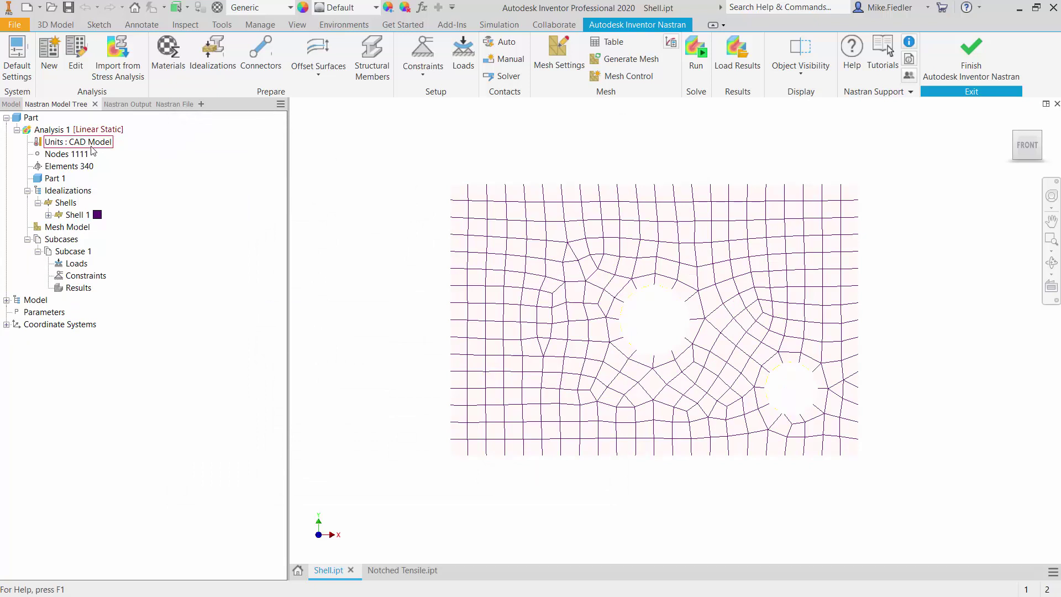
# Start a new material orientation under Analysis 1 and assign the plate's face as its geometry.
pyautogui.rightClick(48, 130)
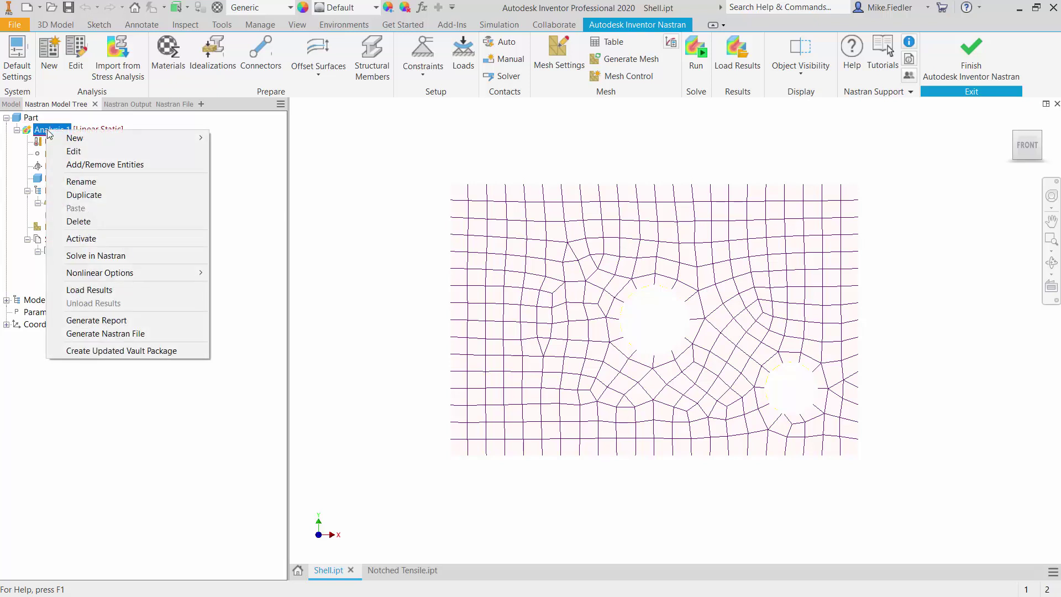
pyautogui.moveTo(80, 142)
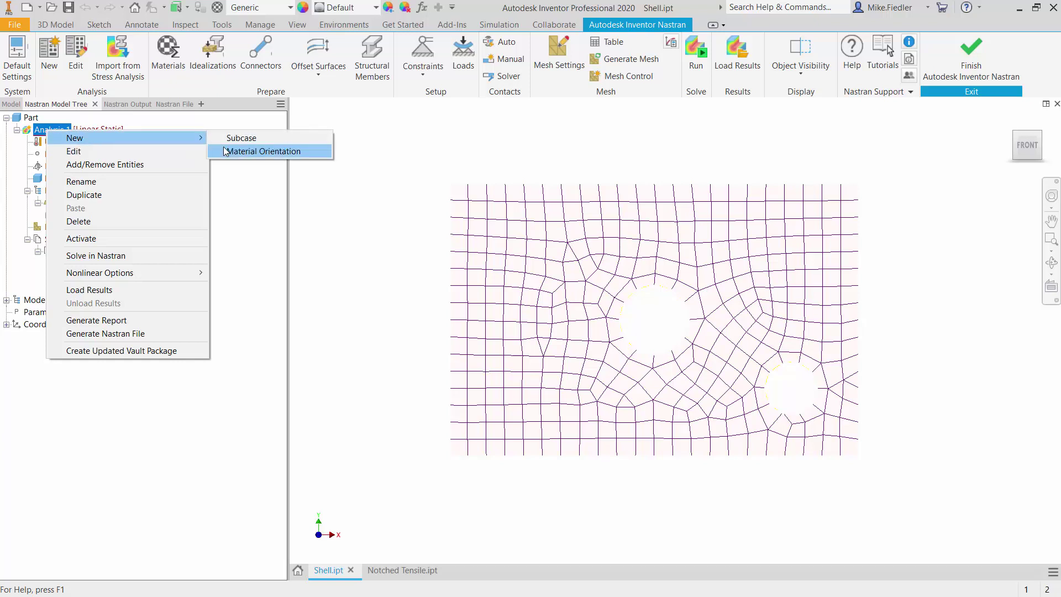
pyautogui.click(279, 153)
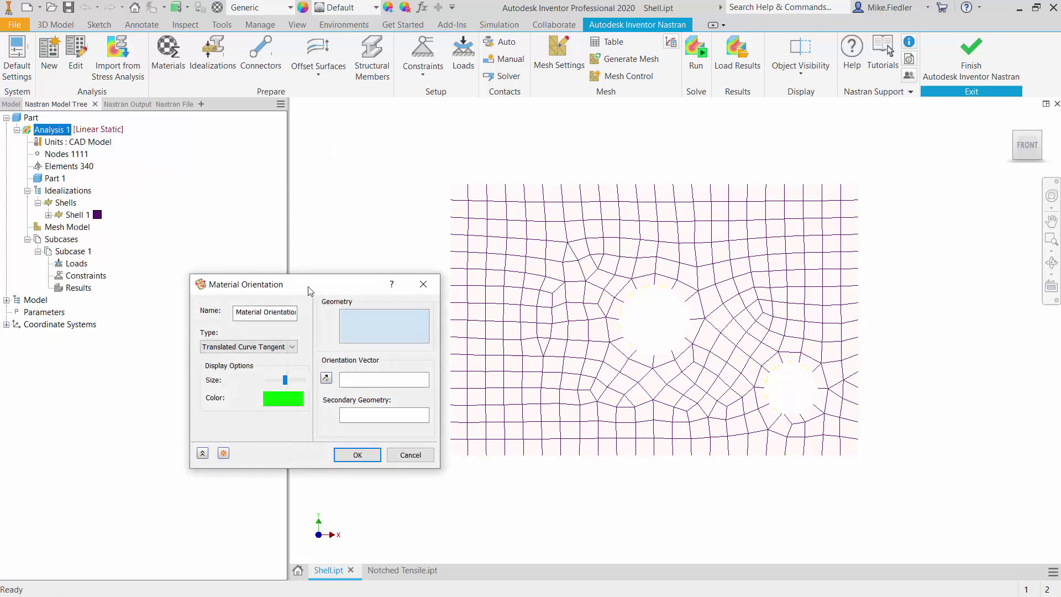
pyautogui.moveTo(308, 291); pyautogui.dragTo(420, 165)
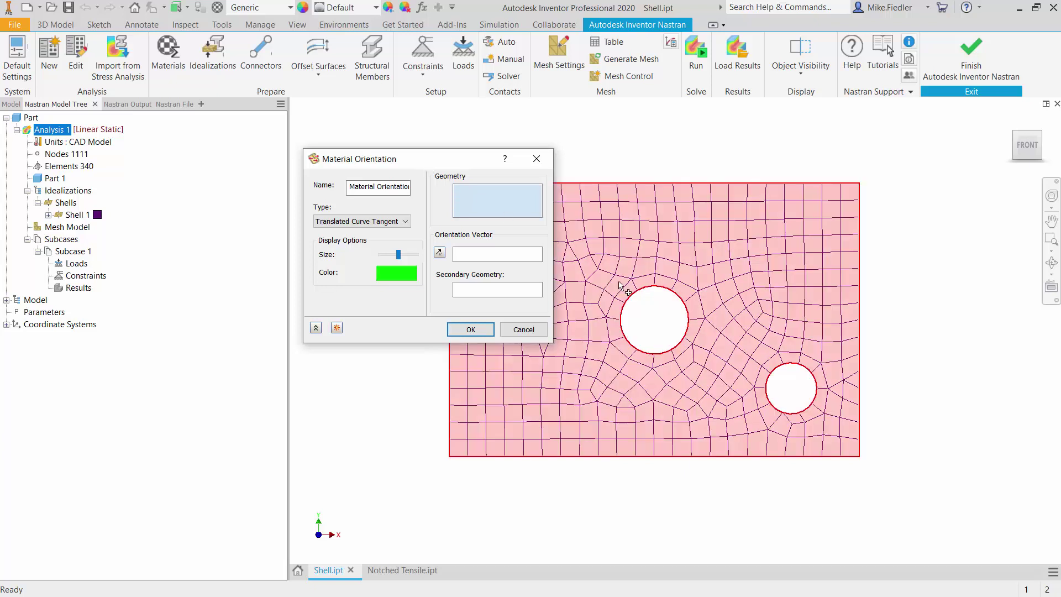
pyautogui.click(633, 262)
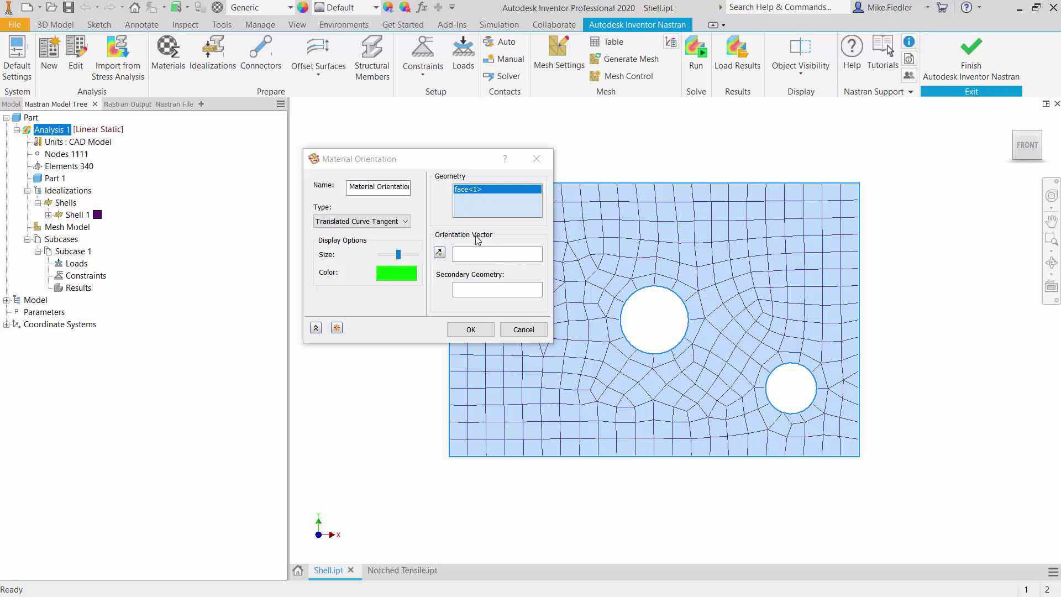
# Set the material orientation's type to Surface U Direction.
pyautogui.click(349, 186)
pyautogui.moveTo(349, 186); pyautogui.dragTo(411, 186)
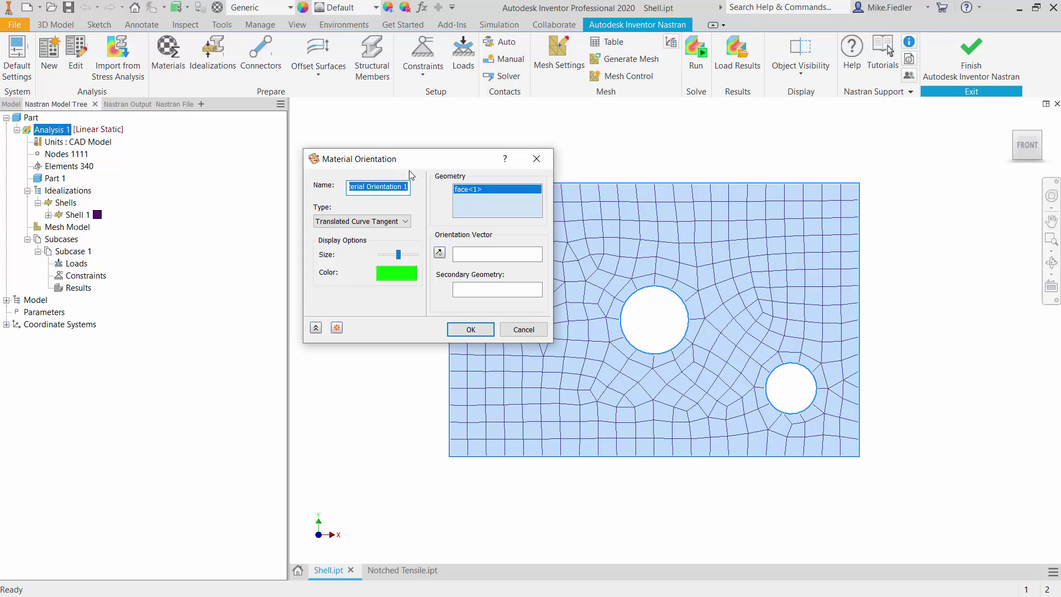
pyautogui.click(404, 222)
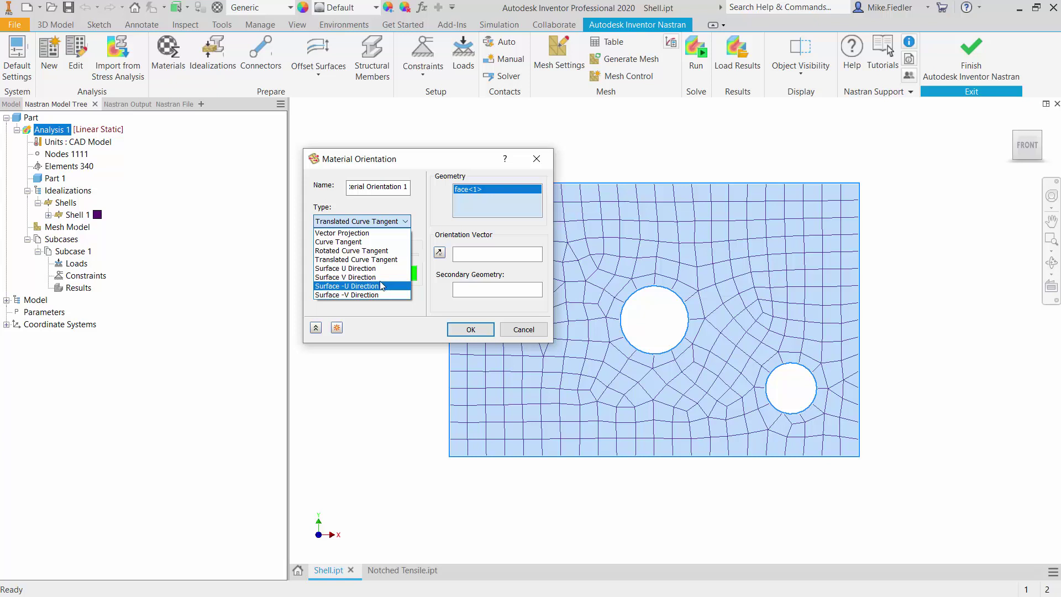
pyautogui.click(381, 269)
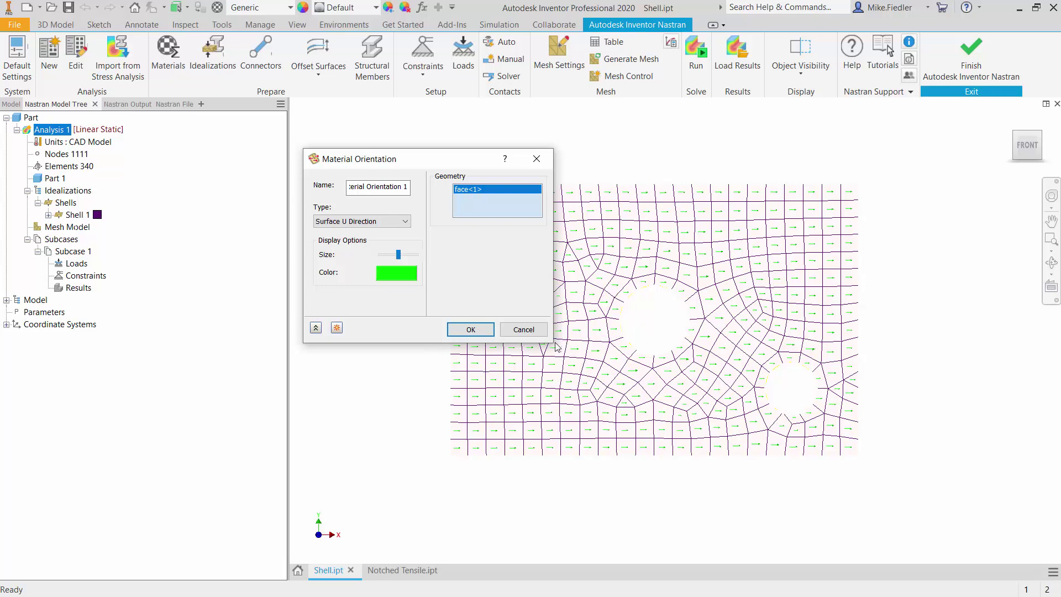
# Preview the Surface V, Surface -U and Surface -V Direction orientation types on the plate's mesh.
pyautogui.click(381, 221)
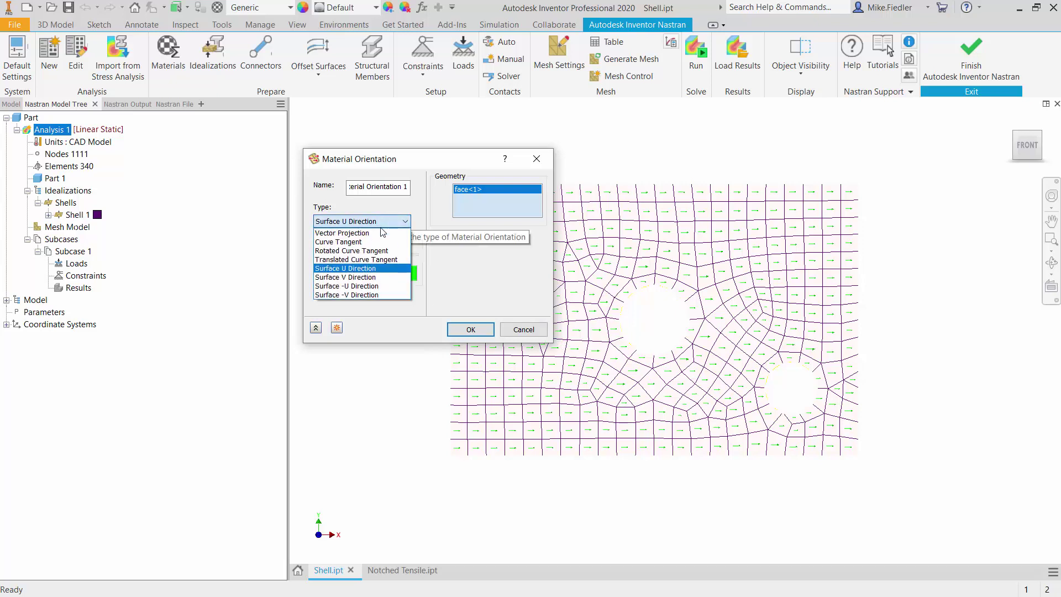
pyautogui.click(374, 277)
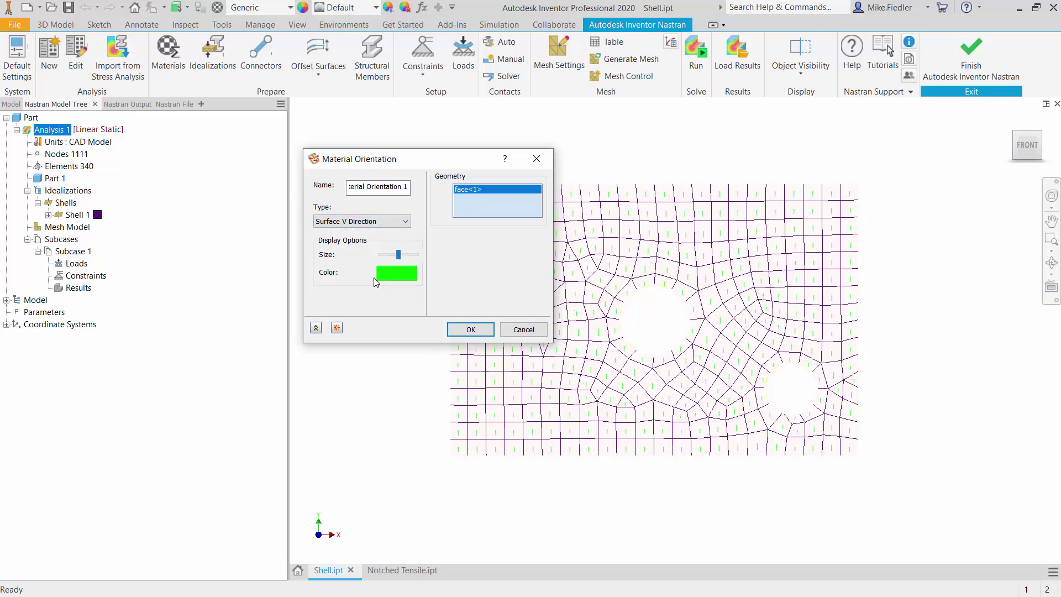
pyautogui.click(393, 223)
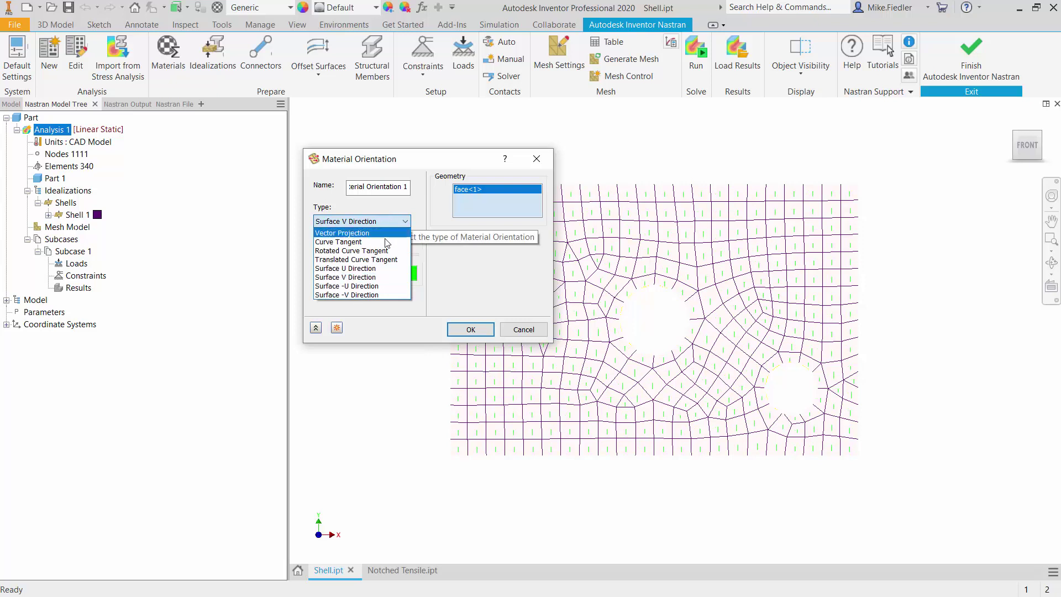
pyautogui.click(380, 287)
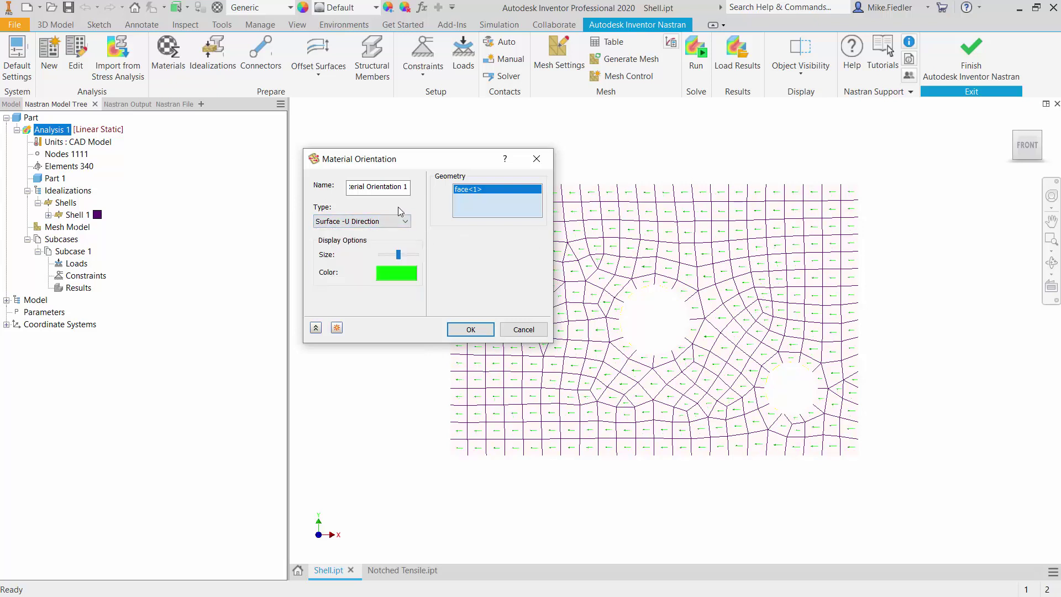
pyautogui.click(394, 221)
pyautogui.click(369, 295)
# Try the Vector Projection orientation type with an X component of 1, and discard the material orientation.
pyautogui.click(391, 222)
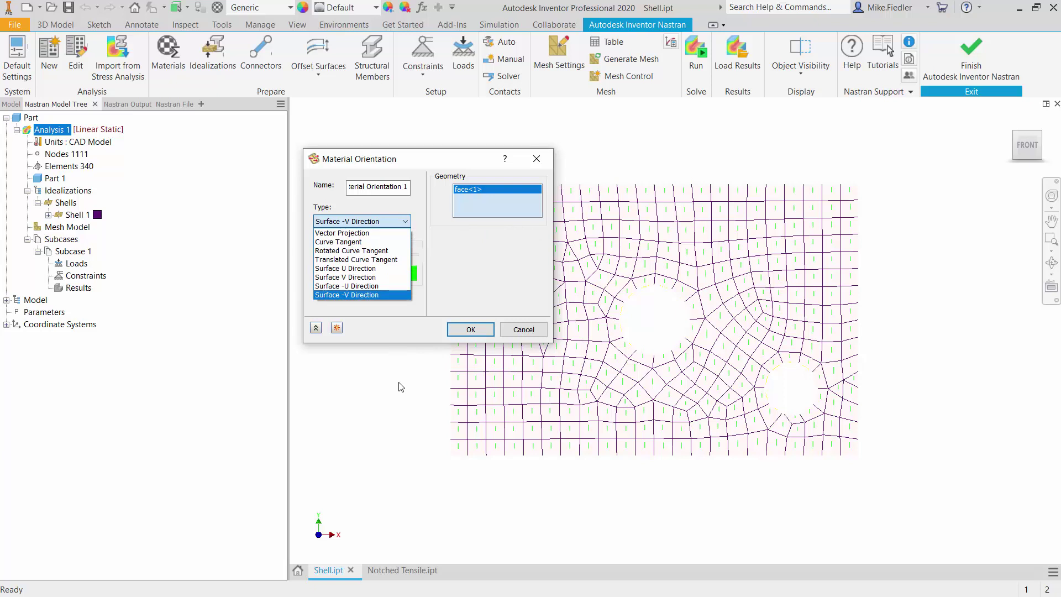
pyautogui.click(376, 232)
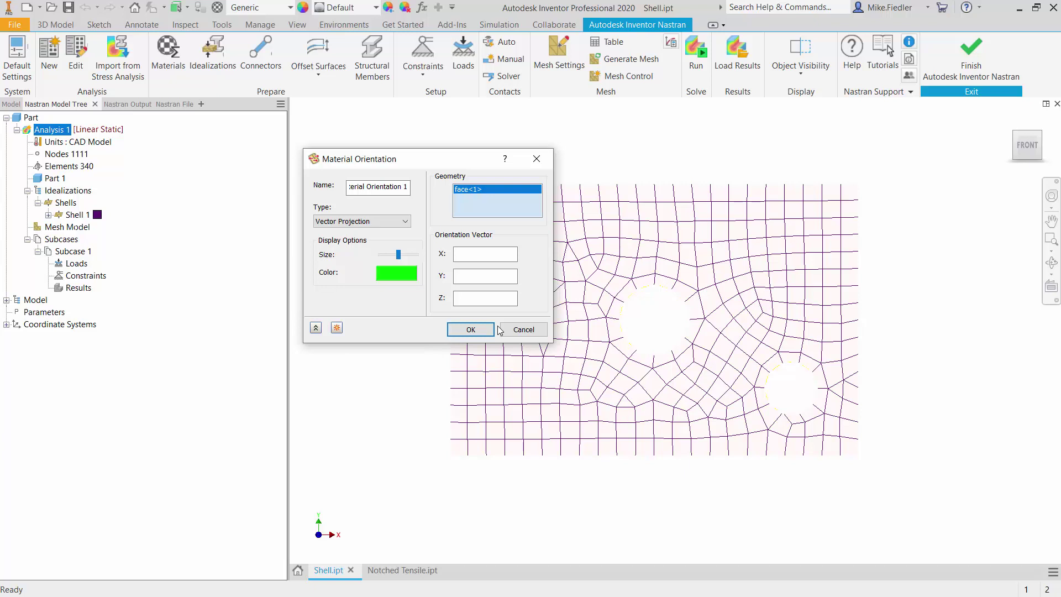
pyautogui.click(493, 259)
pyautogui.click(474, 278)
pyautogui.moveTo(499, 256); pyautogui.dragTo(399, 258)
pyautogui.write('1')
pyautogui.click(524, 330)
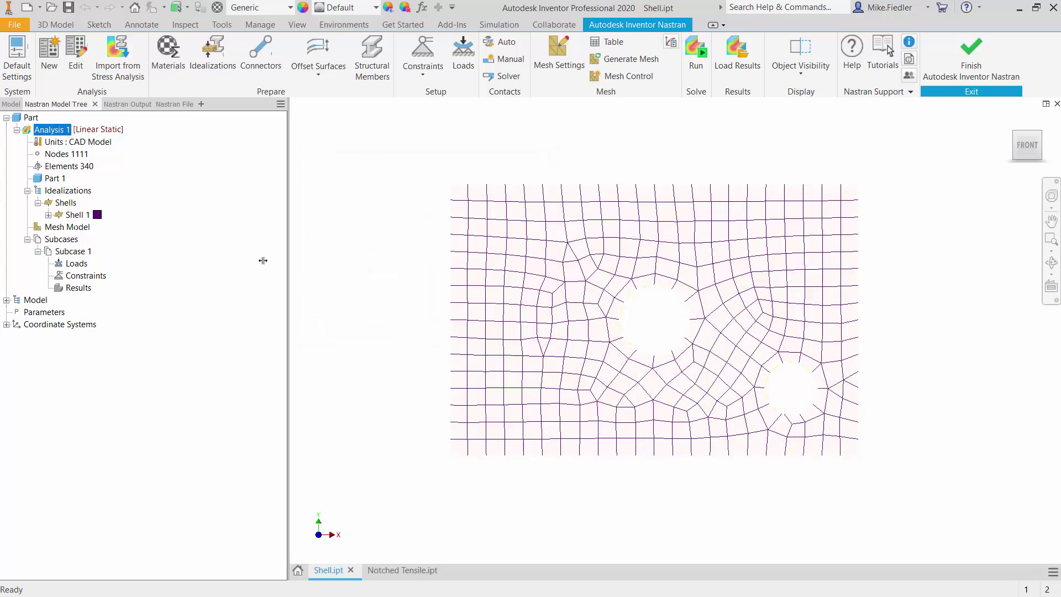
# Open the Generic material under Shell 1 for editing again.
pyautogui.click(48, 215)
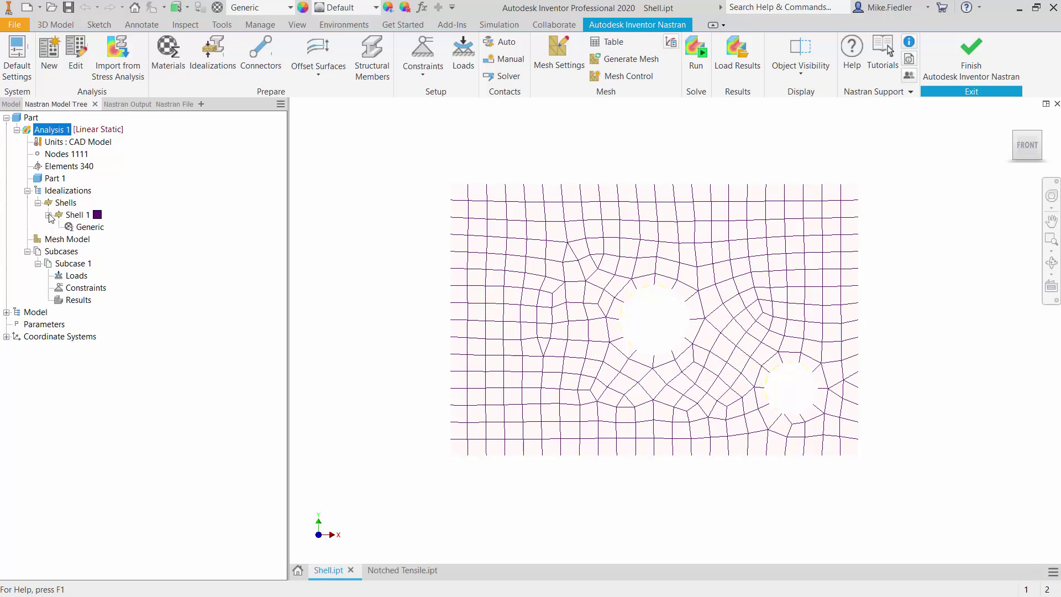
pyautogui.rightClick(72, 228)
pyautogui.click(85, 231)
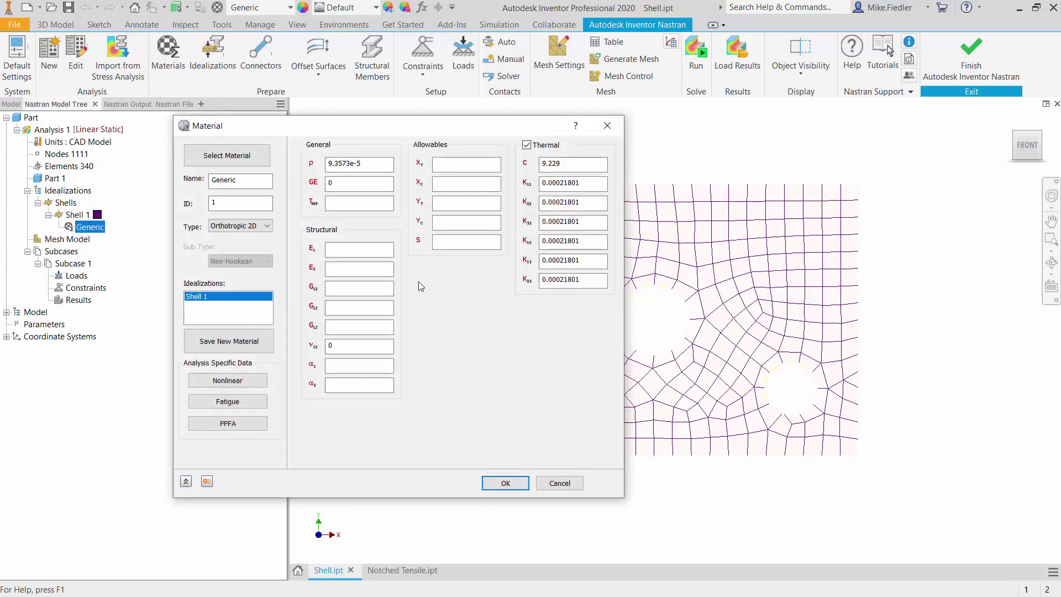
# Inspect the property fields offered by the Anisotropic 3D, Nitinol and Viscoelastic material types.
pyautogui.click(255, 228)
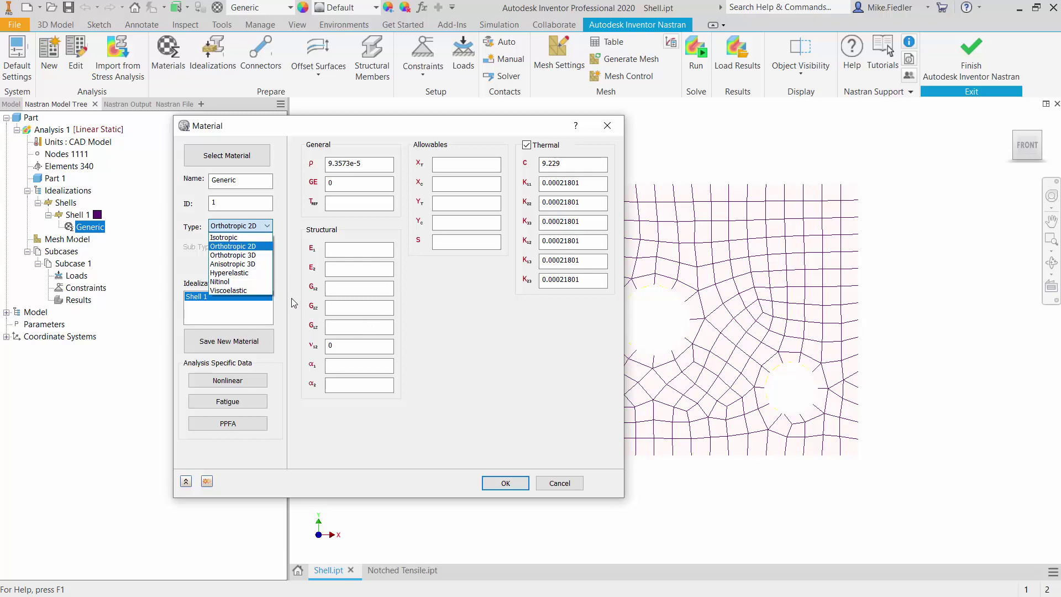
pyautogui.click(258, 265)
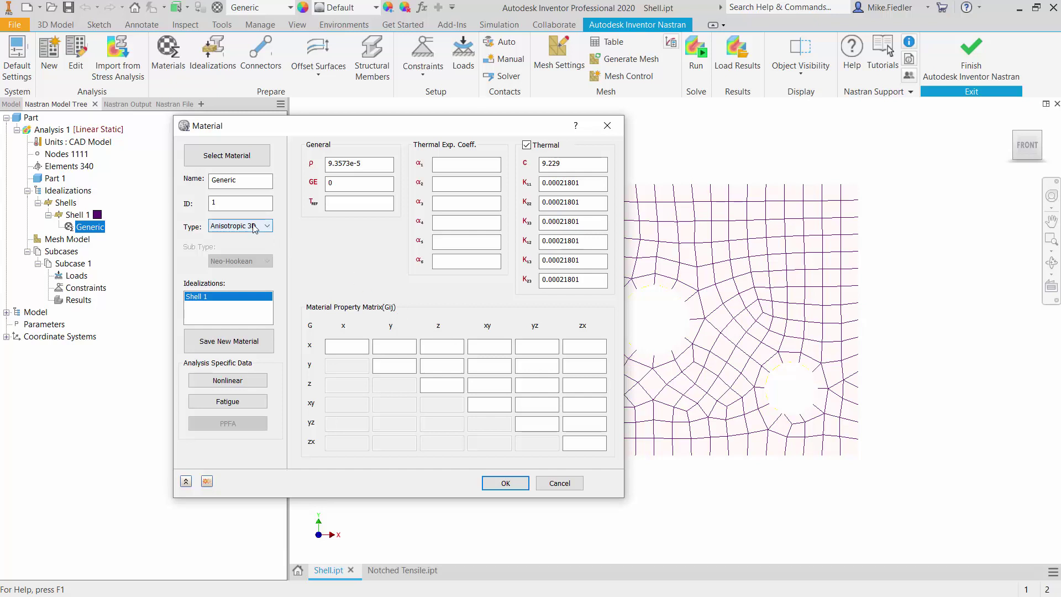
pyautogui.click(255, 228)
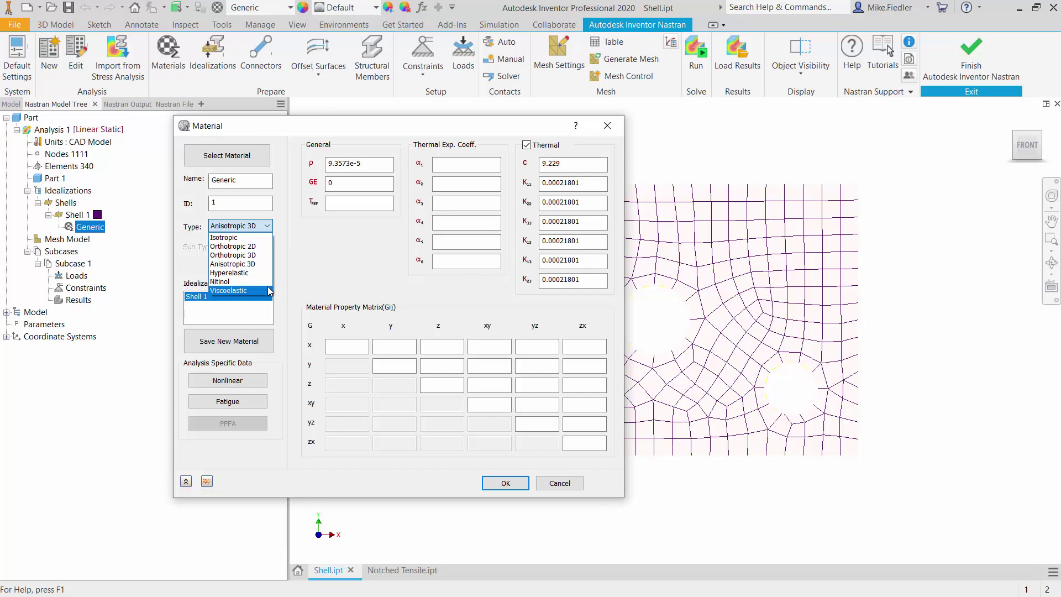
pyautogui.click(237, 282)
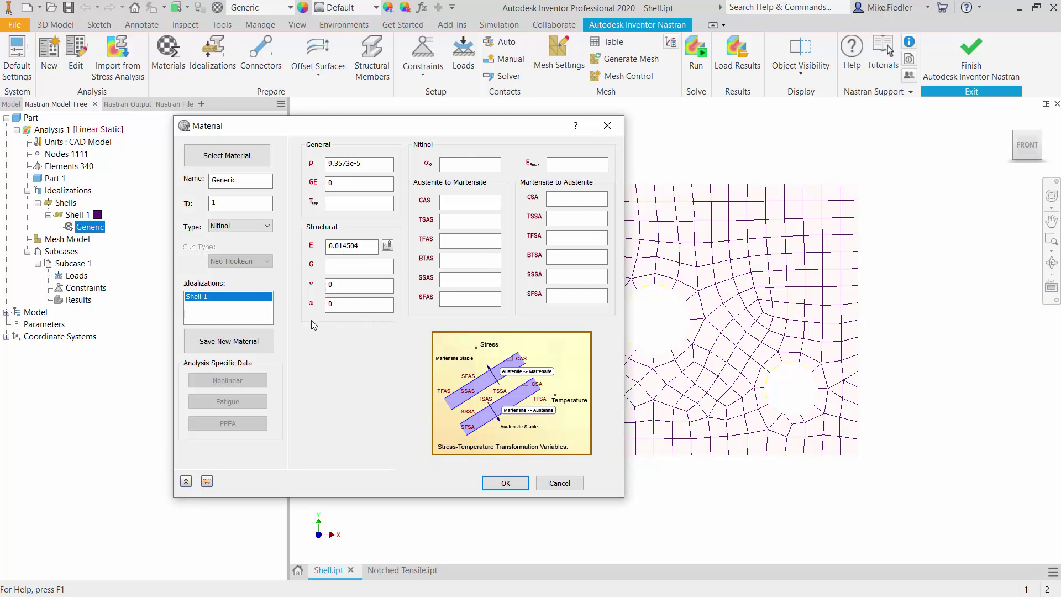
pyautogui.click(250, 224)
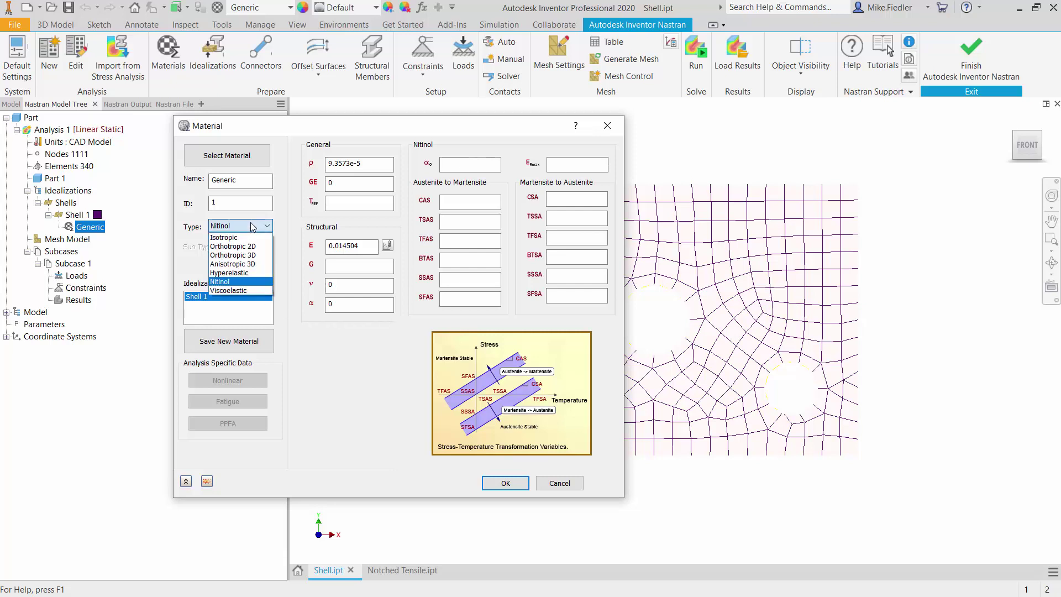
pyautogui.click(245, 293)
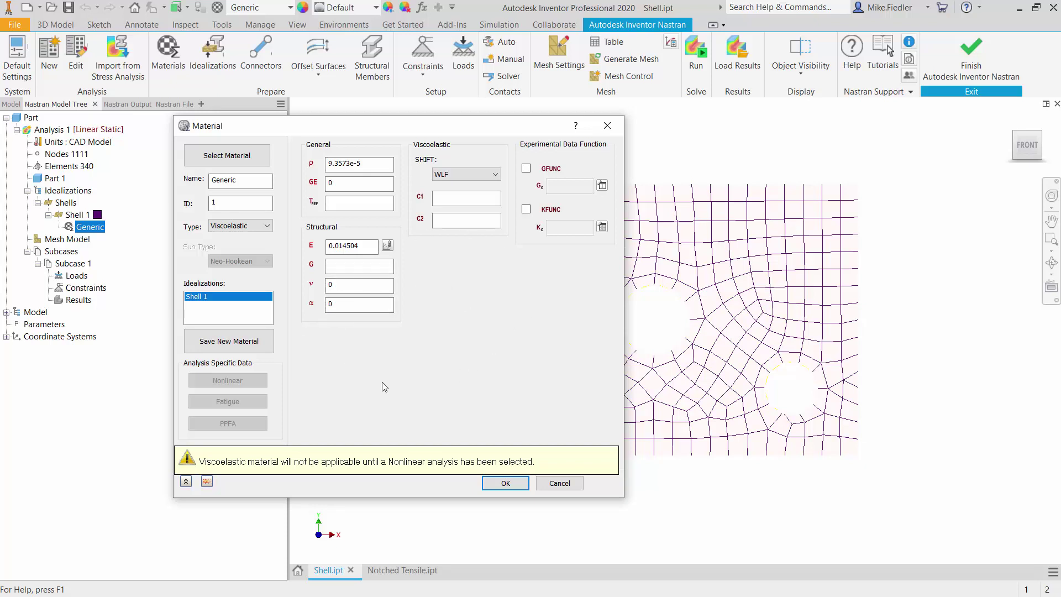
# Set the Generic material's type to Hyperelastic and look through its Mooney-Rivlin, Yeoh and Ogden subtypes.
pyautogui.click(244, 227)
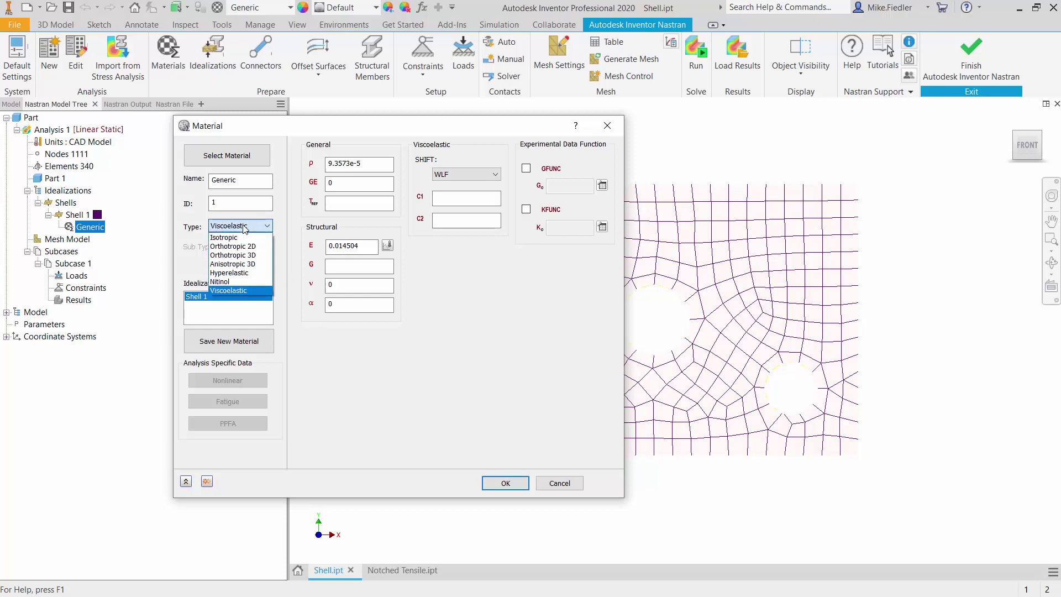
pyautogui.click(255, 273)
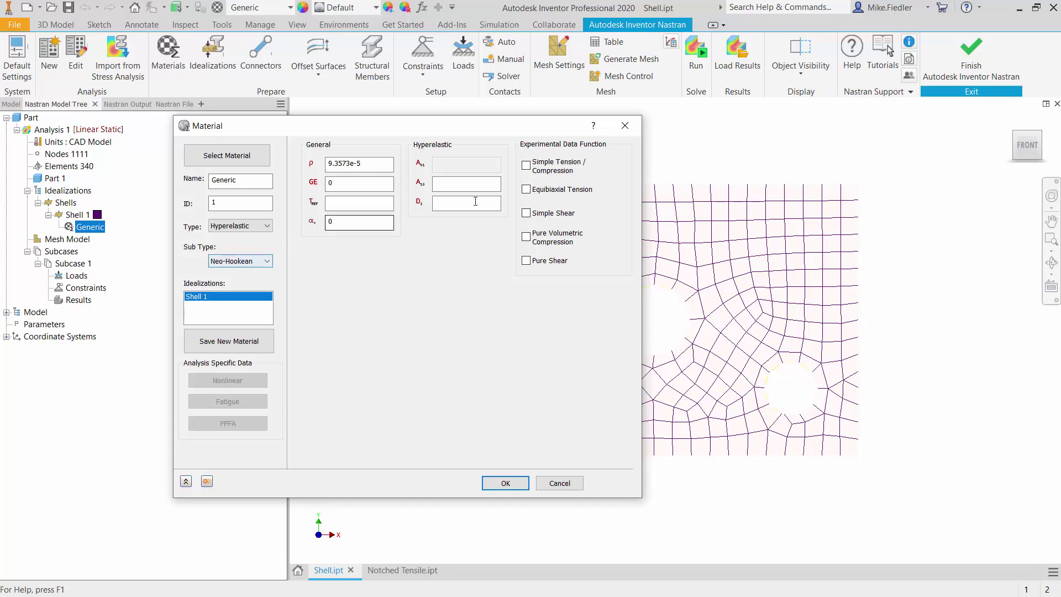
pyautogui.click(254, 262)
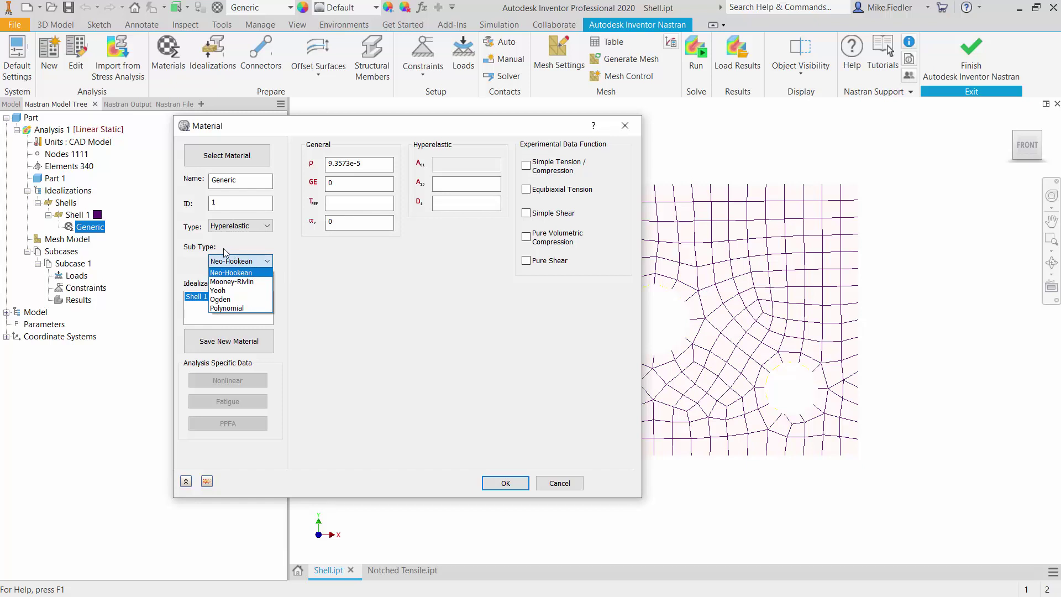
pyautogui.click(254, 282)
pyautogui.click(255, 261)
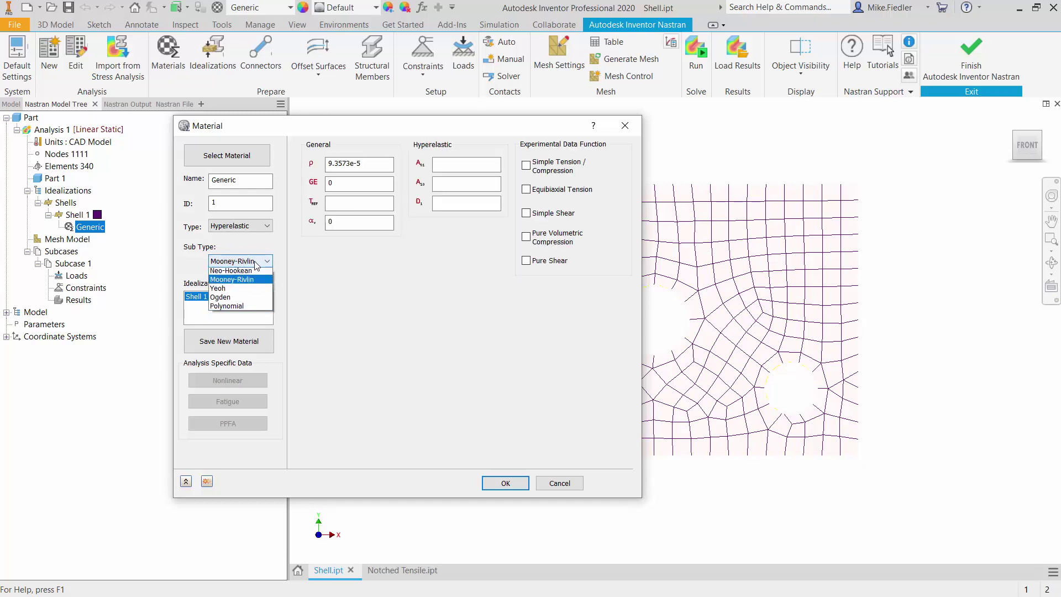
pyautogui.click(249, 291)
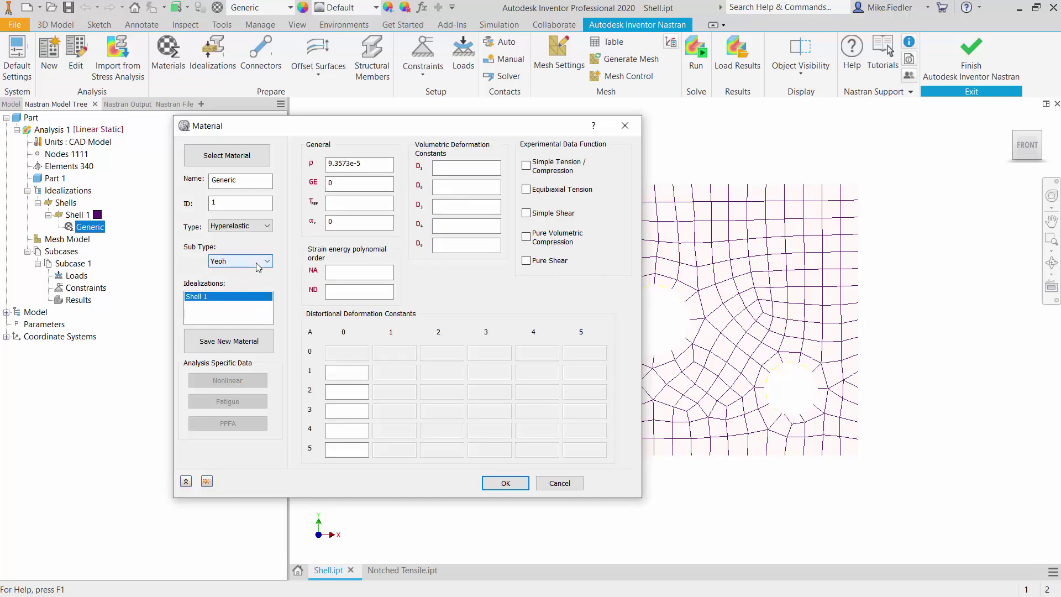
pyautogui.click(256, 261)
pyautogui.click(249, 302)
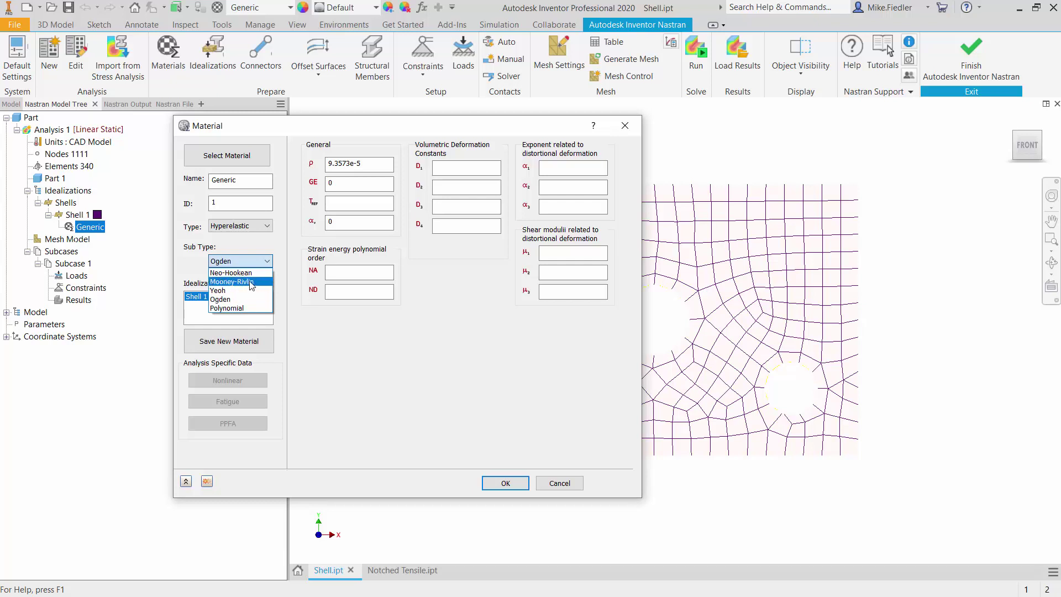
# Compare the Mooney-Rivlin and Ogden constants, and set the hyperelastic subtype to Mooney-Rivlin.
pyautogui.click(251, 282)
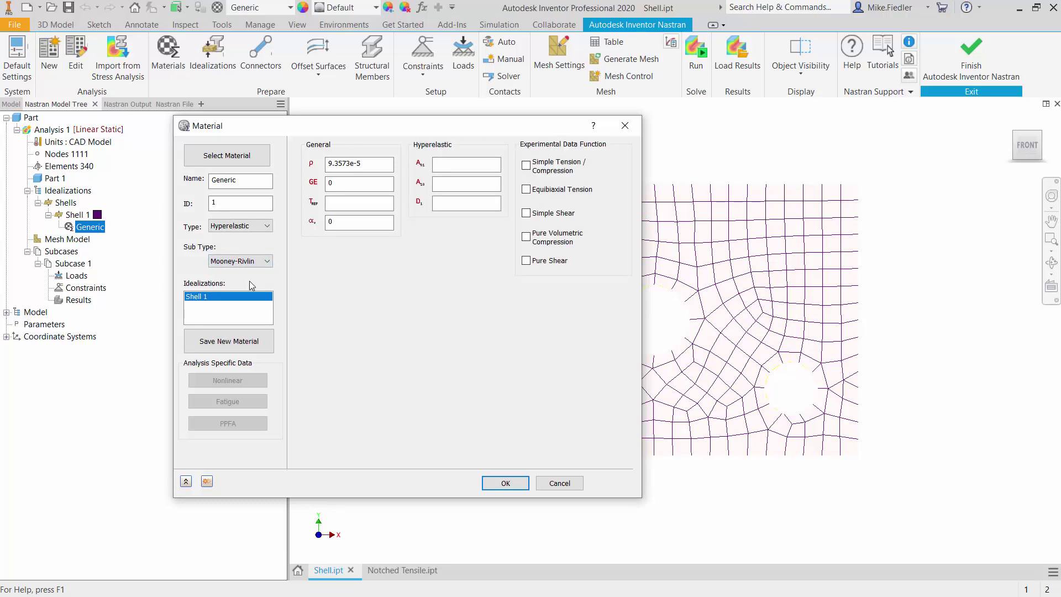
pyautogui.click(250, 262)
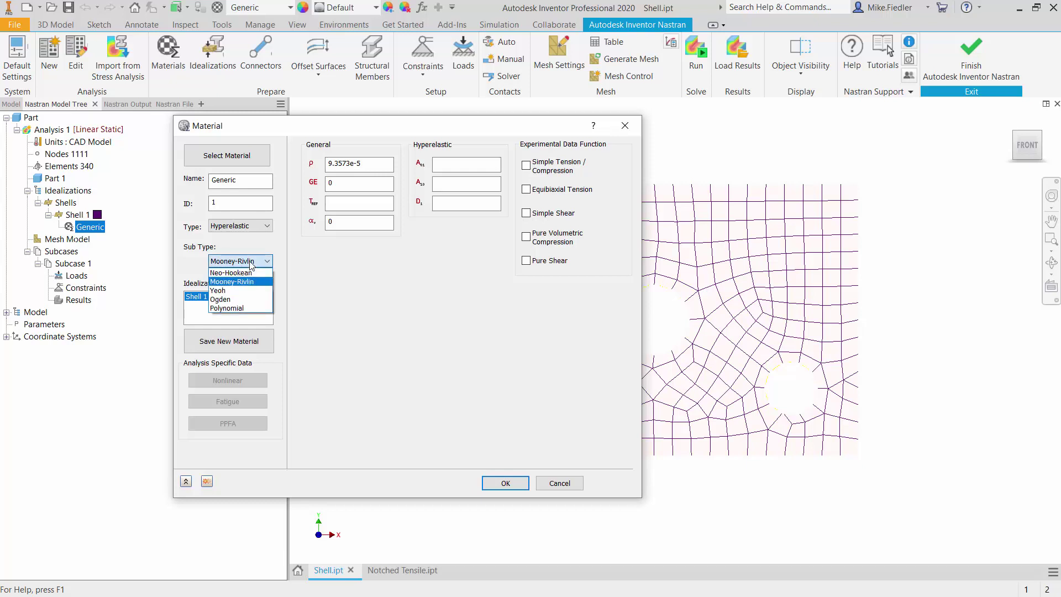
pyautogui.click(249, 302)
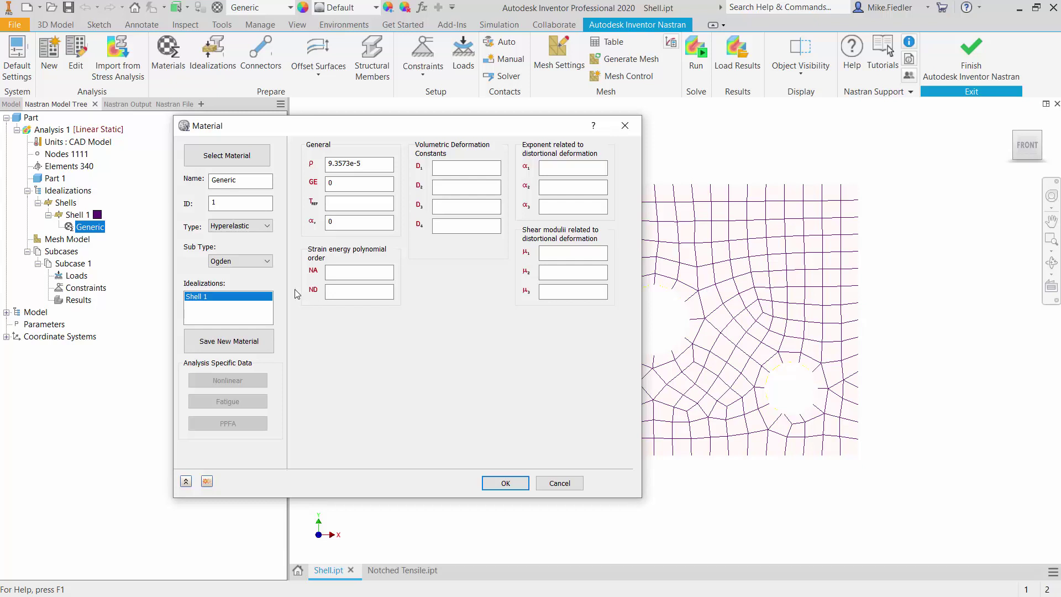
pyautogui.click(262, 270)
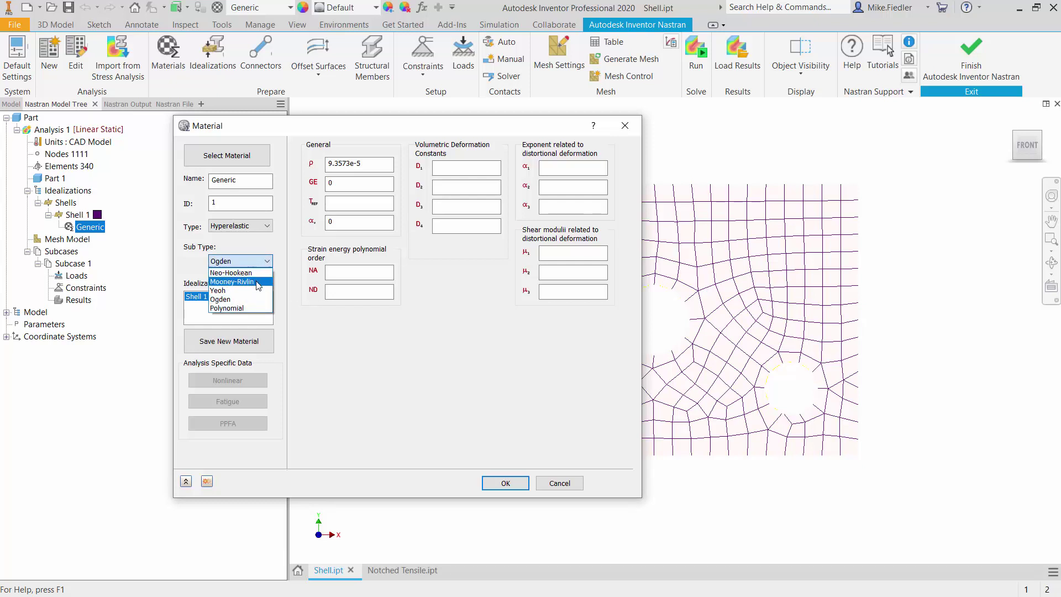
pyautogui.click(258, 282)
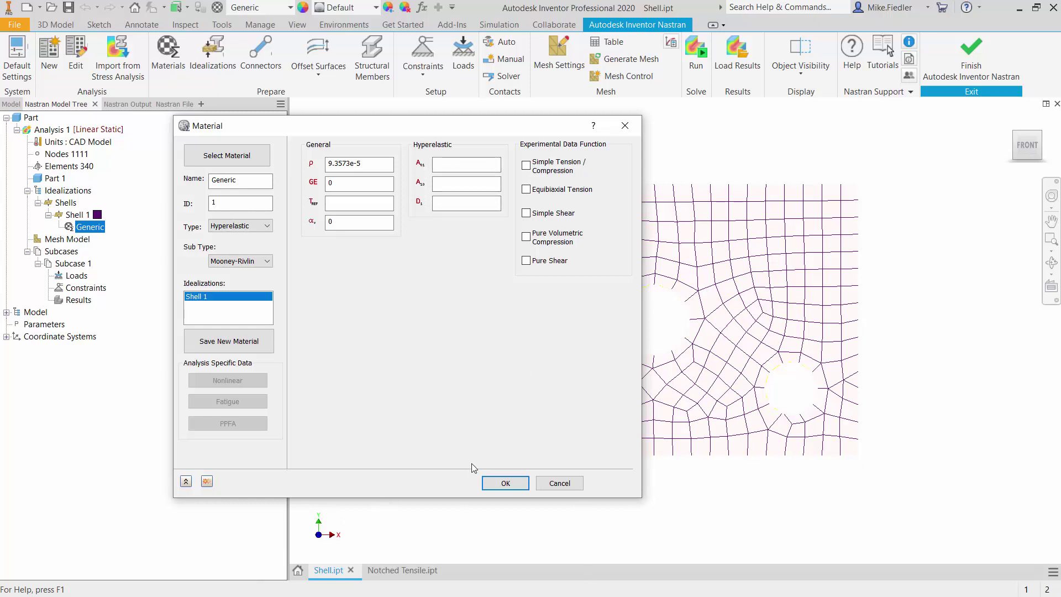
# Switch to Excel and review the two columns of test data in Large Equibiaxial English Units.csv from start to end.
pyautogui.hotkey('alt', 'Tab')
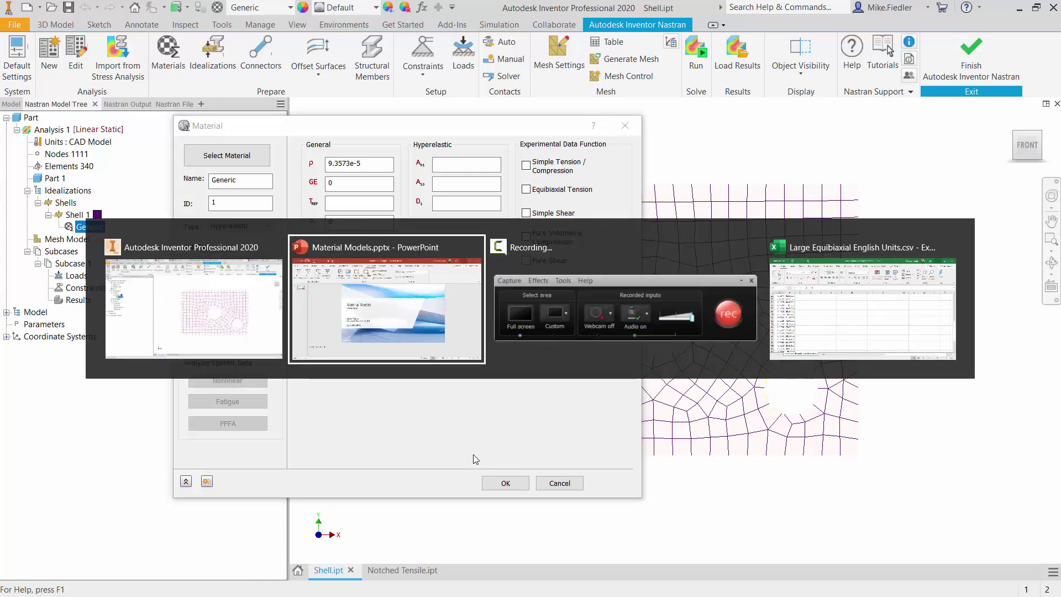
pyautogui.hotkey('alt', 'Tab')
pyautogui.hotkey('alt', 'shift', 'Tab')
pyautogui.hotkey('alt', 'Tab')
pyautogui.hotkey('alt', 'Tab')
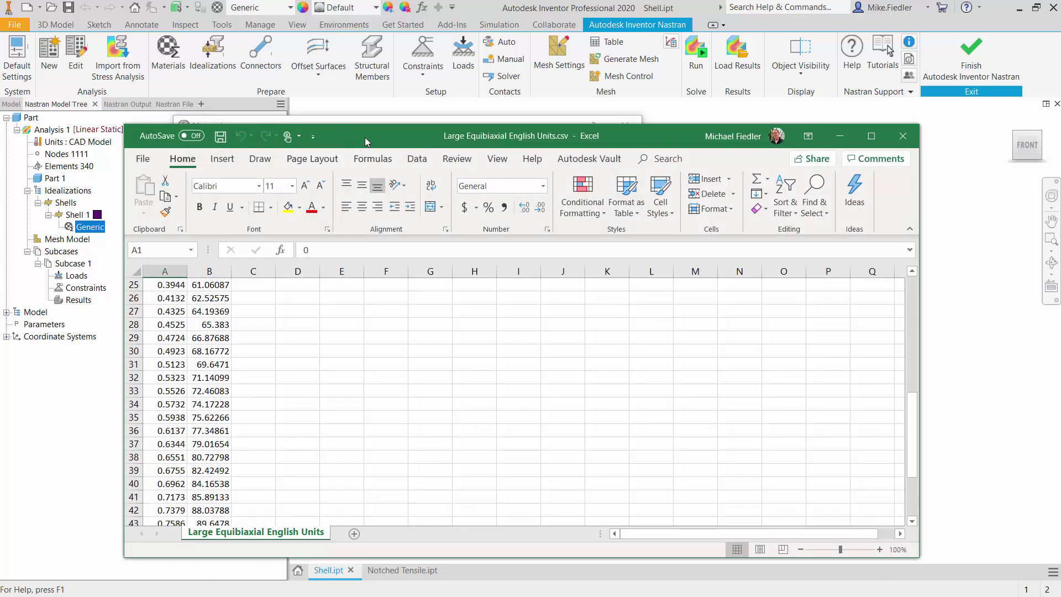
pyautogui.moveTo(366, 138); pyautogui.dragTo(429, 135)
pyautogui.moveTo(977, 439); pyautogui.dragTo(973, 273)
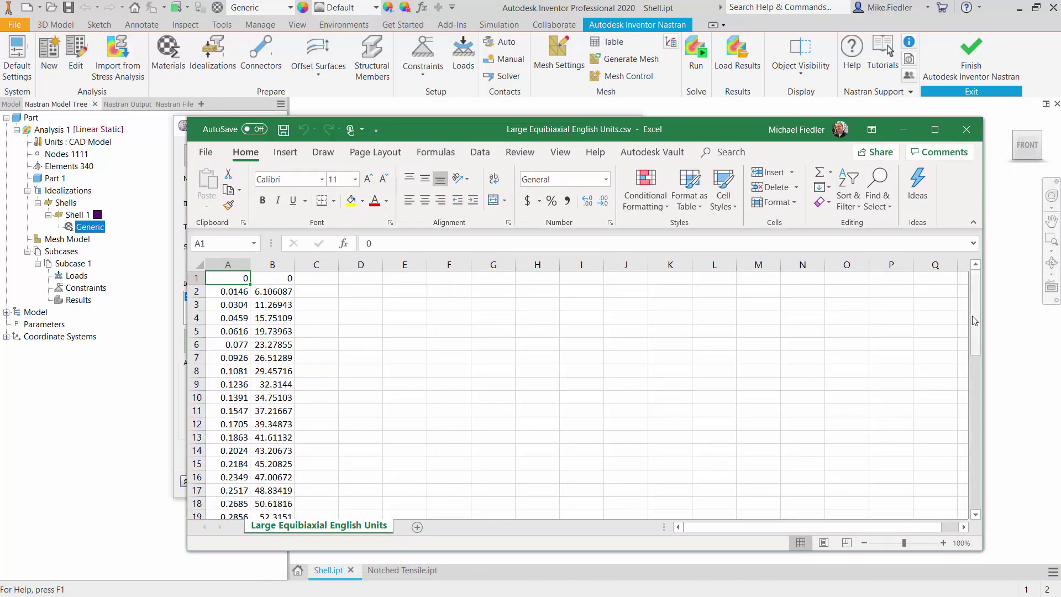
pyautogui.moveTo(976, 321); pyautogui.dragTo(955, 582)
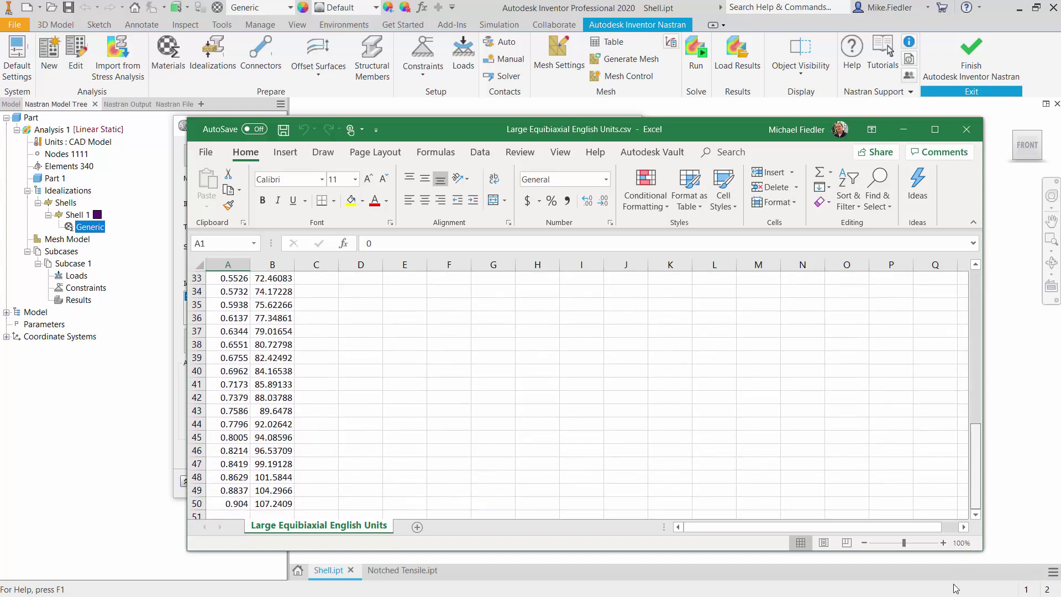
pyautogui.moveTo(415, 140); pyautogui.dragTo(442, 142)
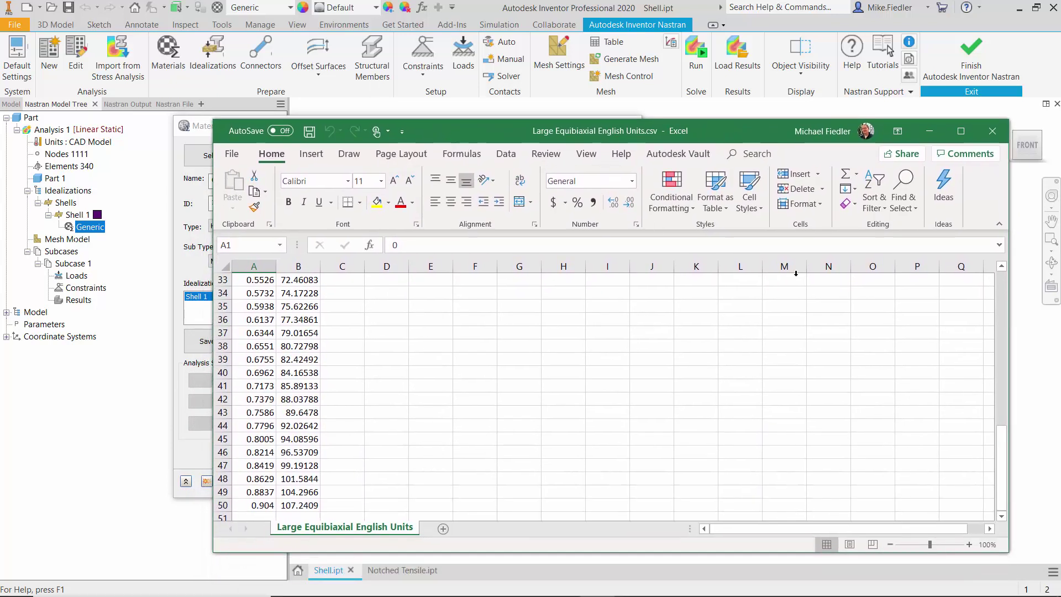
pyautogui.click(929, 143)
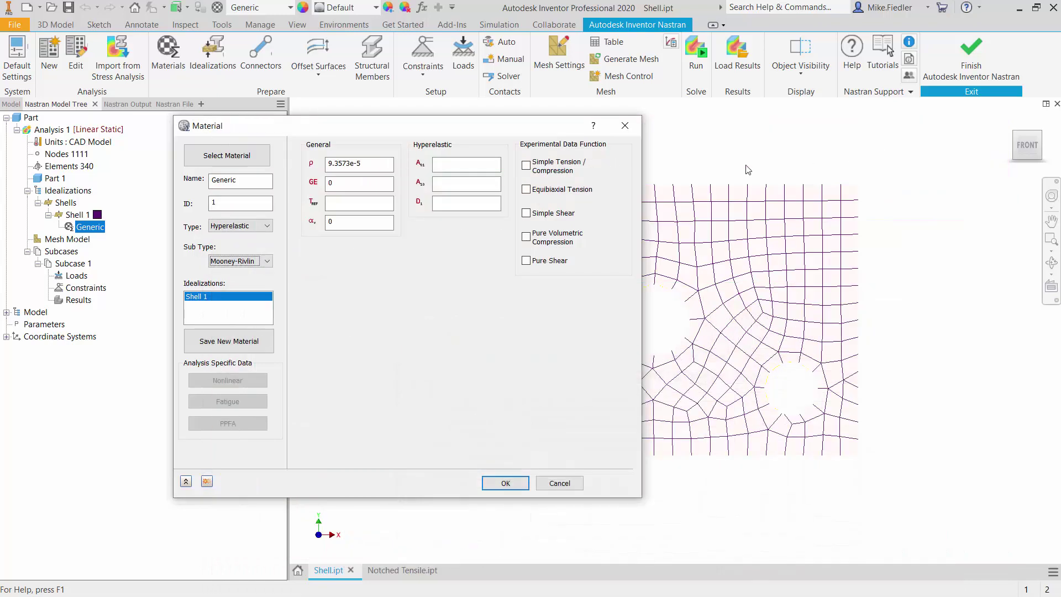
# Enable the Equibiaxial Tension experimental data function for the Mooney-Rivlin material and open its data table at the first stretch ratio entry.
pyautogui.click(526, 190)
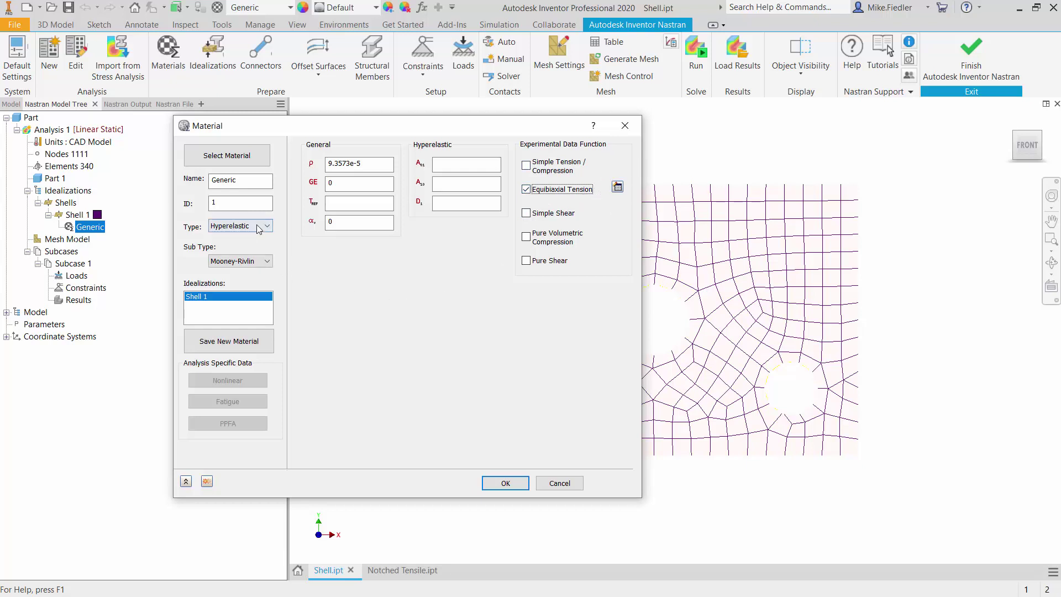
pyautogui.click(618, 188)
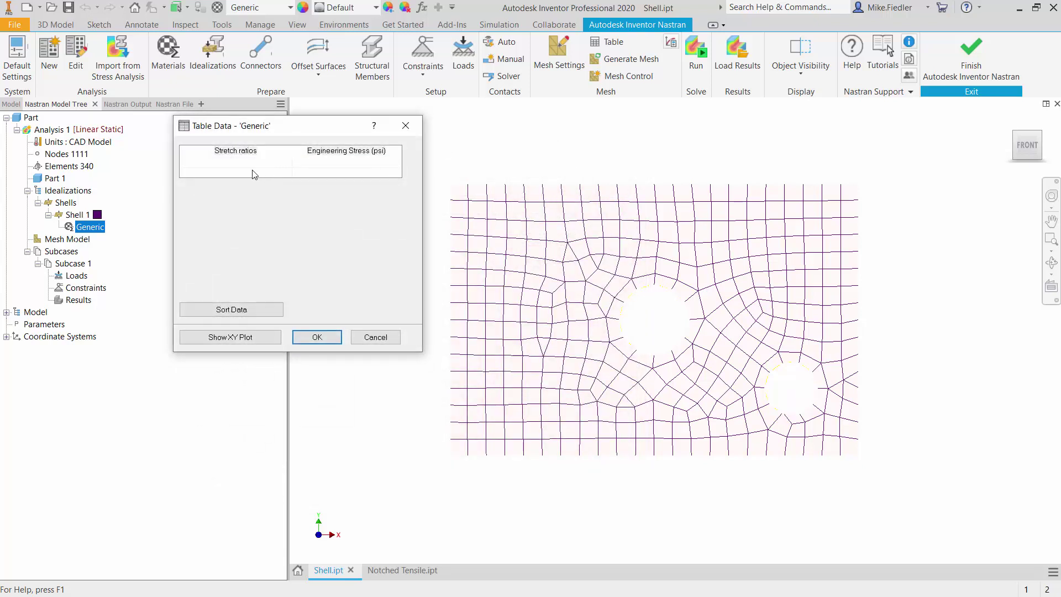
pyautogui.click(249, 163)
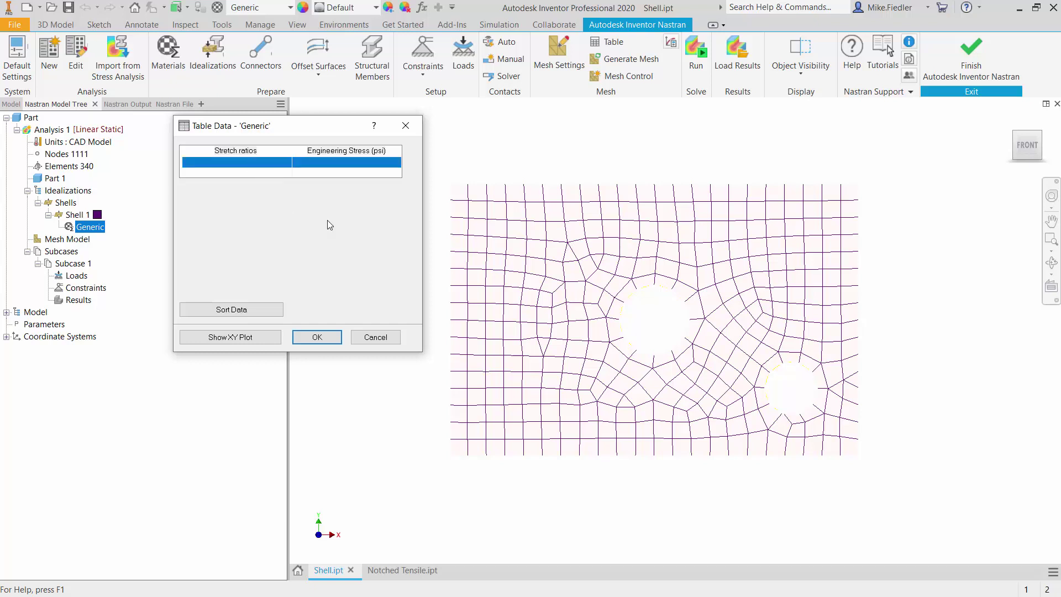
pyautogui.click(261, 164)
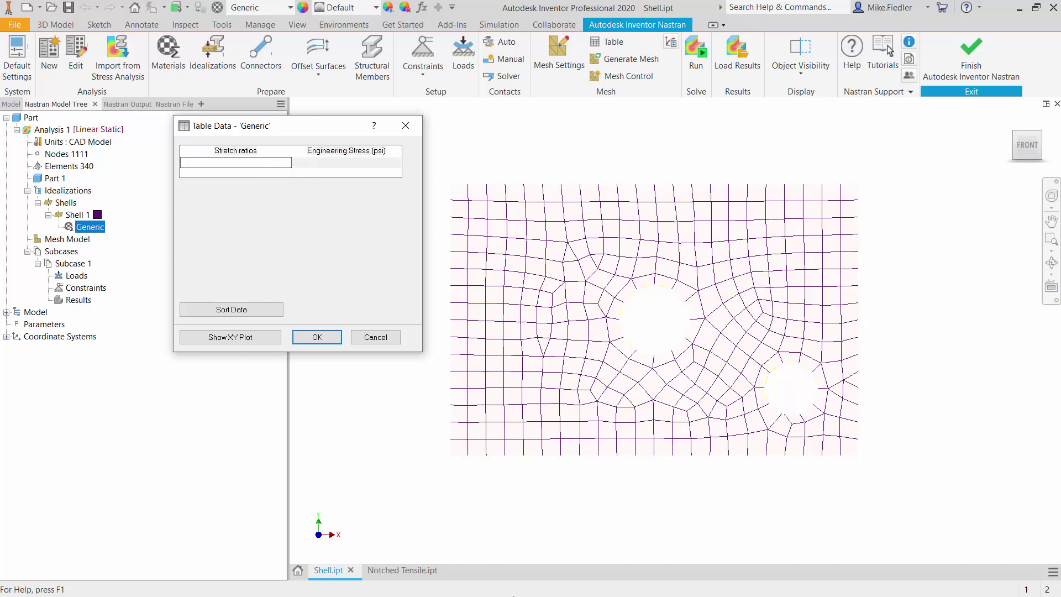
# Copy cells A1:B50 from Large Equibiaxial English Units.csv in Excel into the material's stretch ratio and engineering stress table.
pyautogui.hotkey('alt', 'Tab')
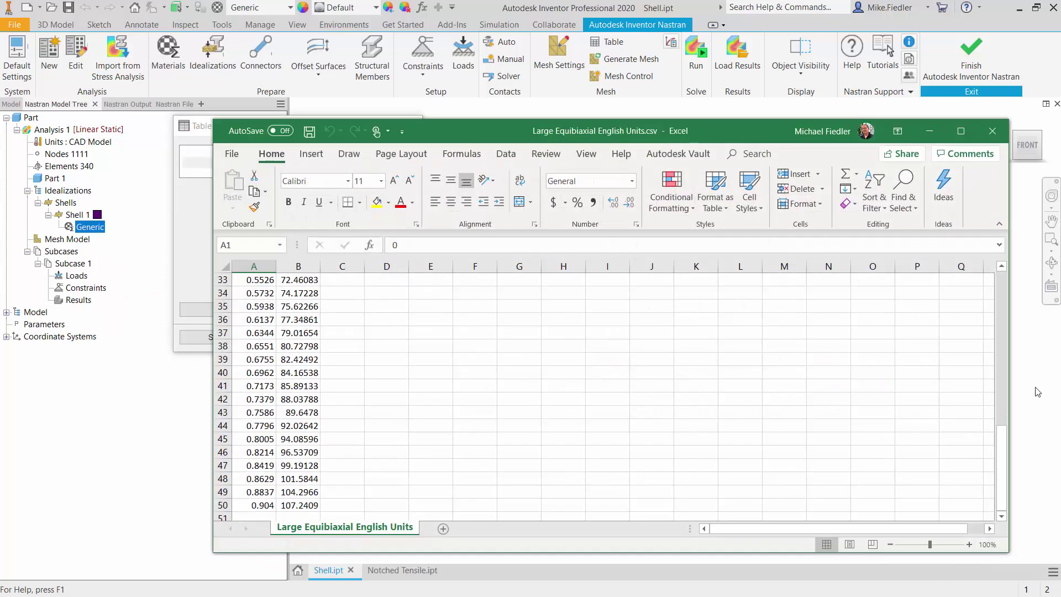
pyautogui.moveTo(1002, 468); pyautogui.dragTo(1003, 310)
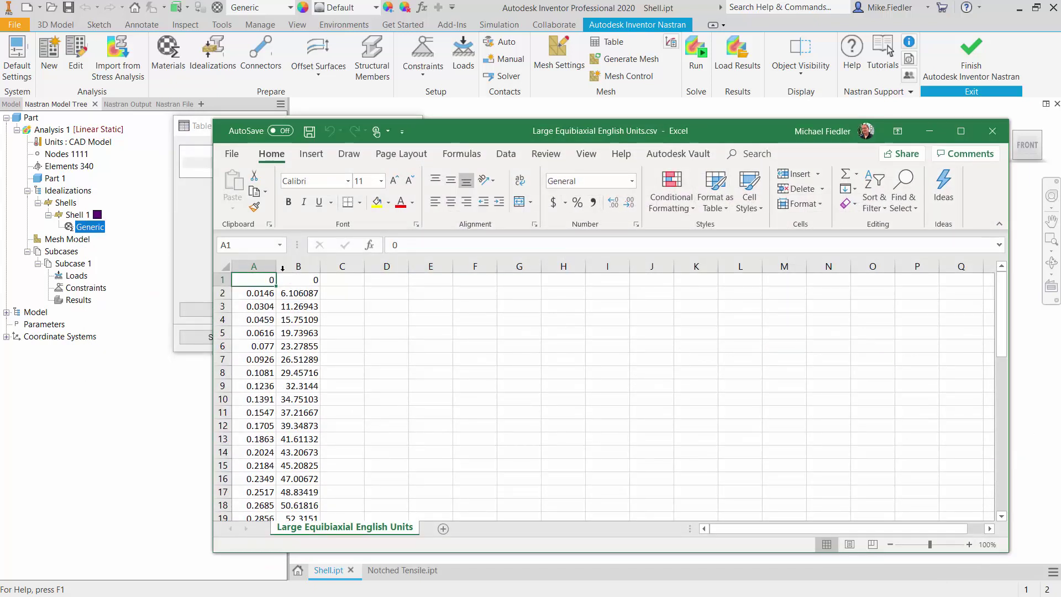
pyautogui.moveTo(257, 280); pyautogui.dragTo(301, 411)
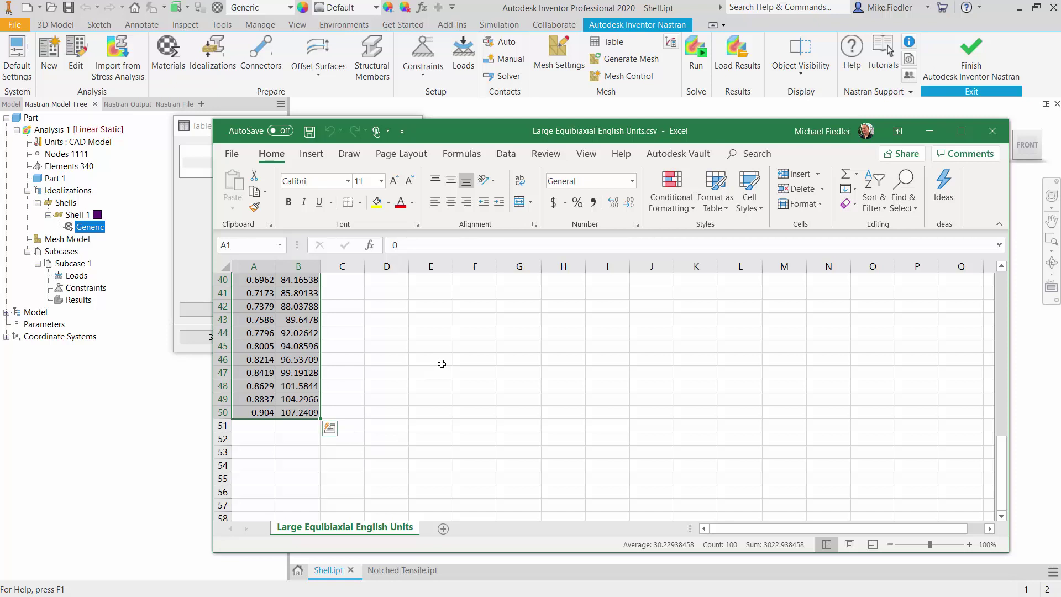
pyautogui.hotkey('ctrl', 'c')
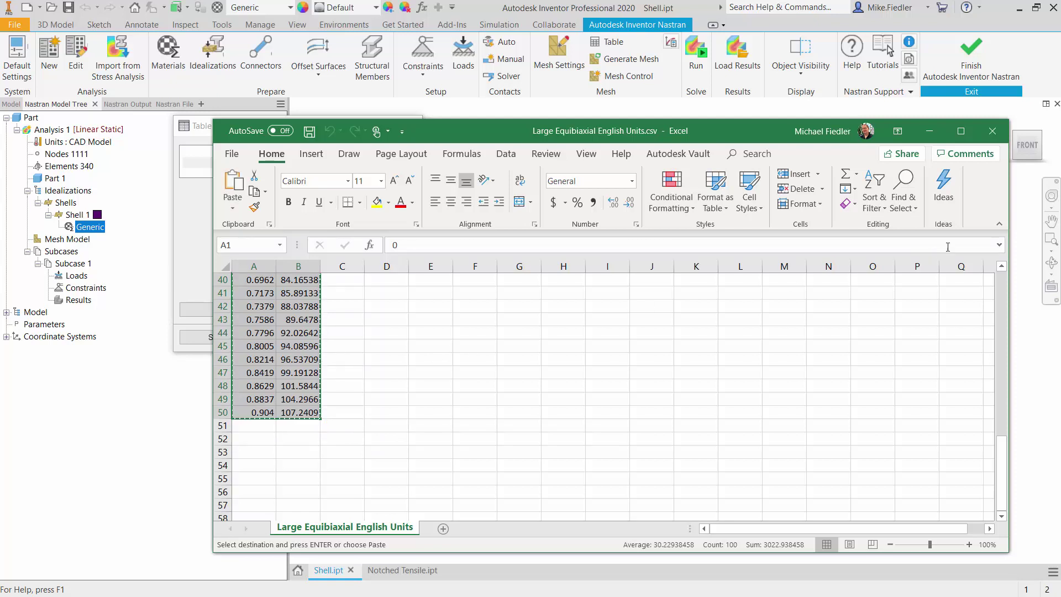
pyautogui.click(929, 131)
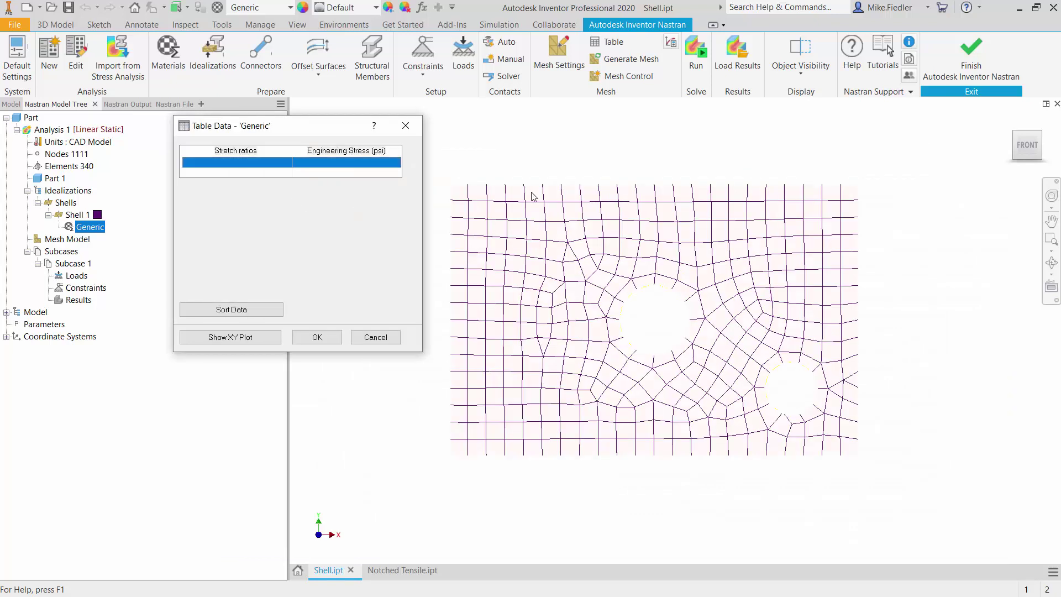
pyautogui.click(264, 164)
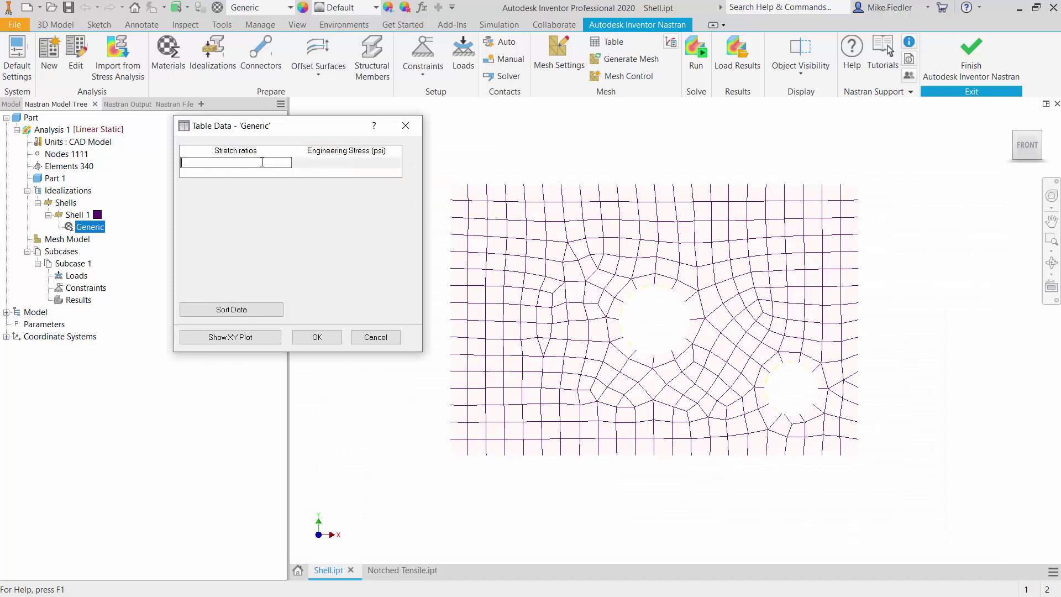
pyautogui.hotkey('ctrl', 'v')
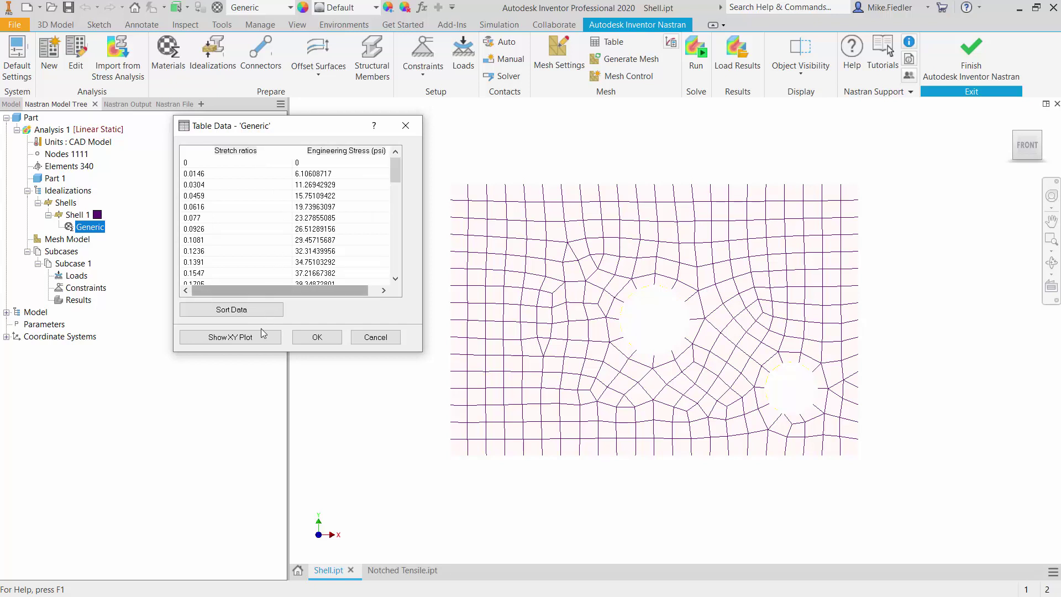
# View the XY plot of engineering stress against stretch ratio, and close the data table without saving it.
pyautogui.click(230, 338)
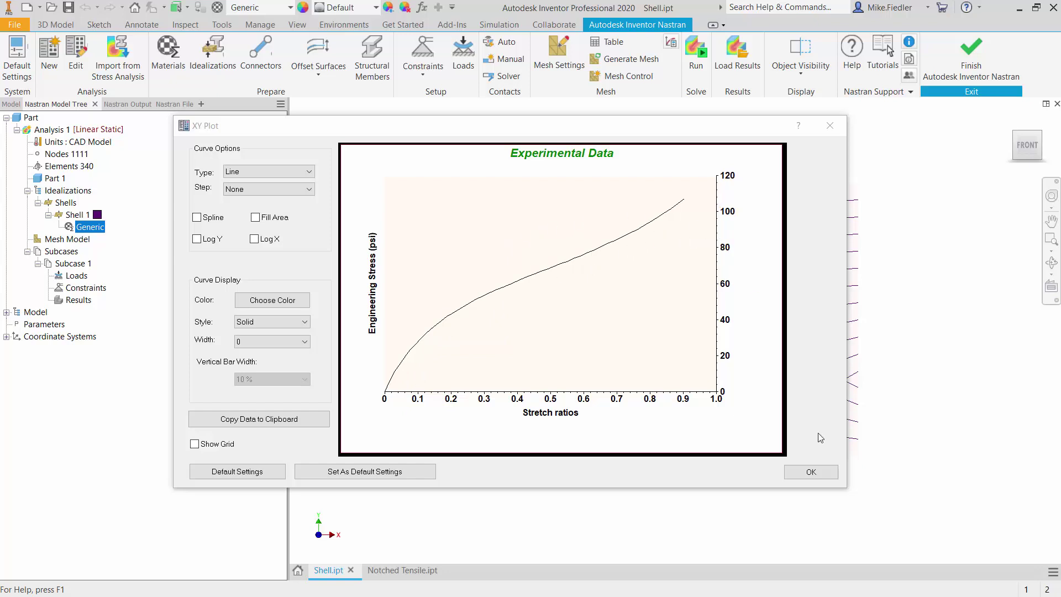
pyautogui.click(828, 472)
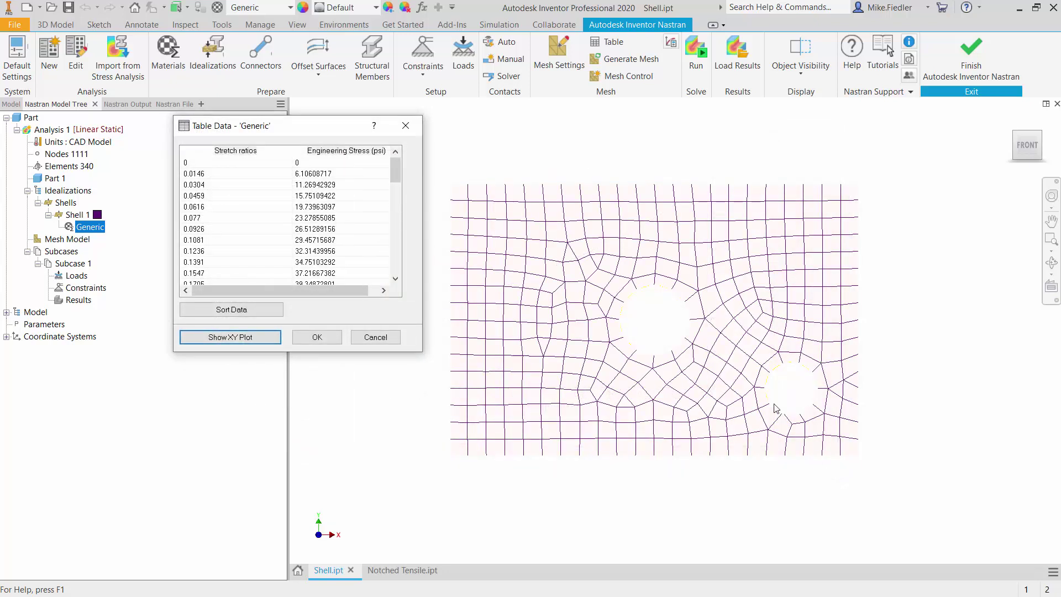
pyautogui.click(368, 339)
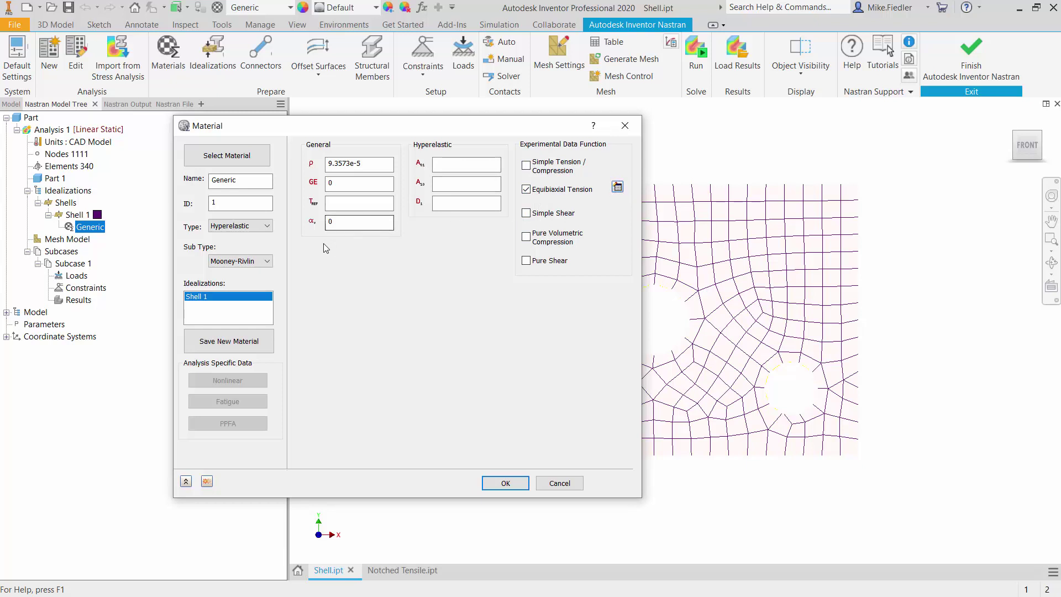
# Review the list of available material types for the Generic material, and cancel the material edit.
pyautogui.click(260, 228)
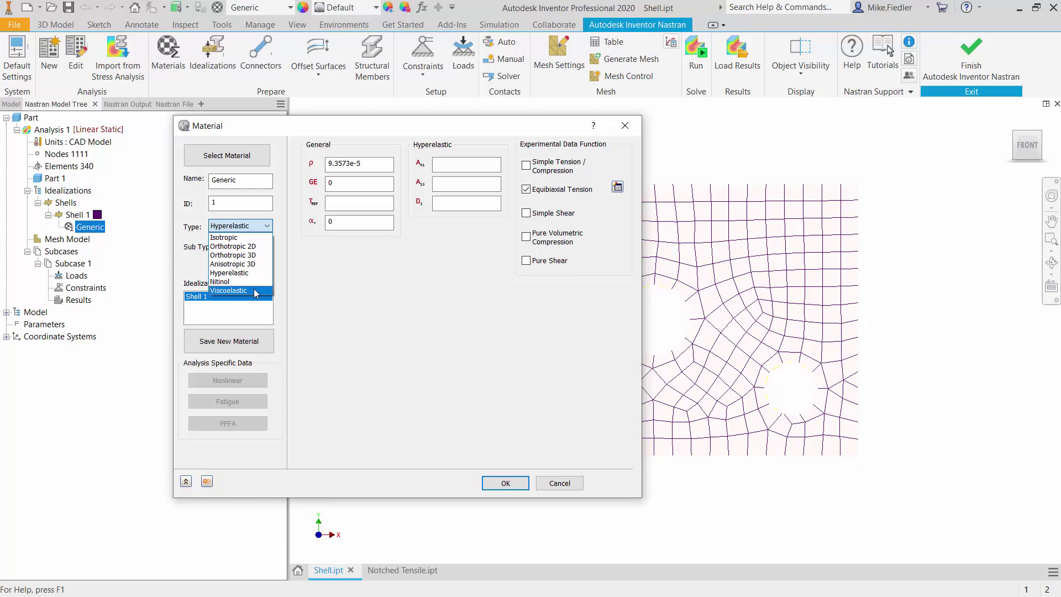
pyautogui.click(336, 320)
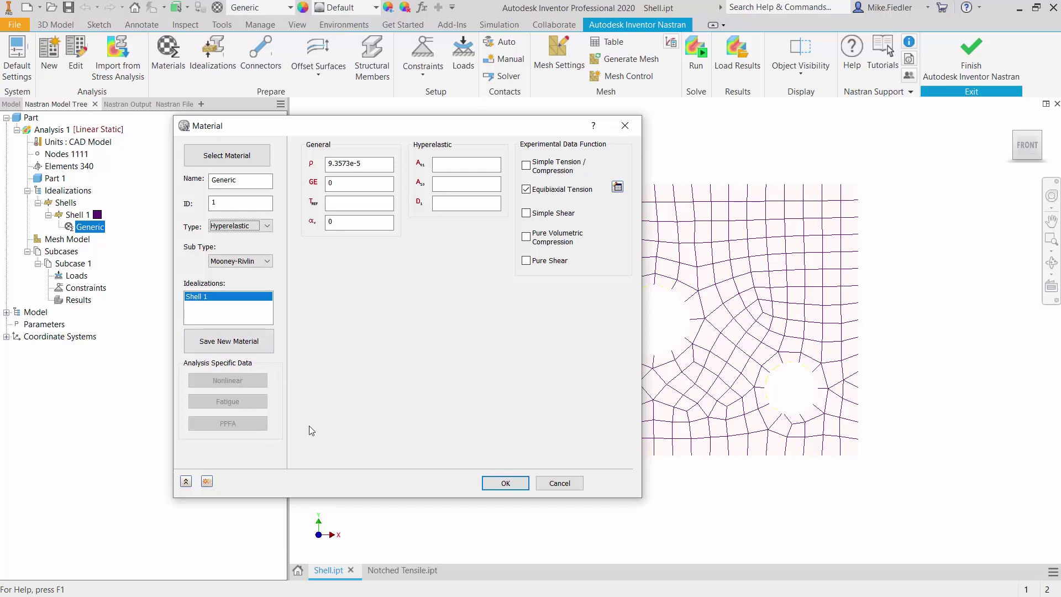
pyautogui.click(558, 484)
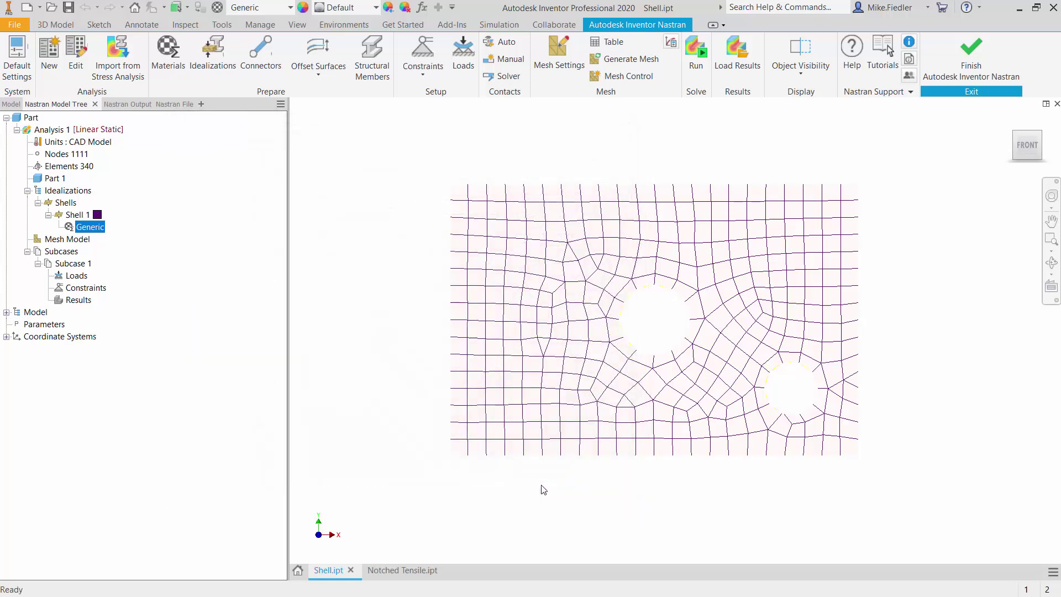
# Switch to the Notched Tensile.ipt part and enter its Autodesk Inventor Nastran environment.
pyautogui.click(401, 571)
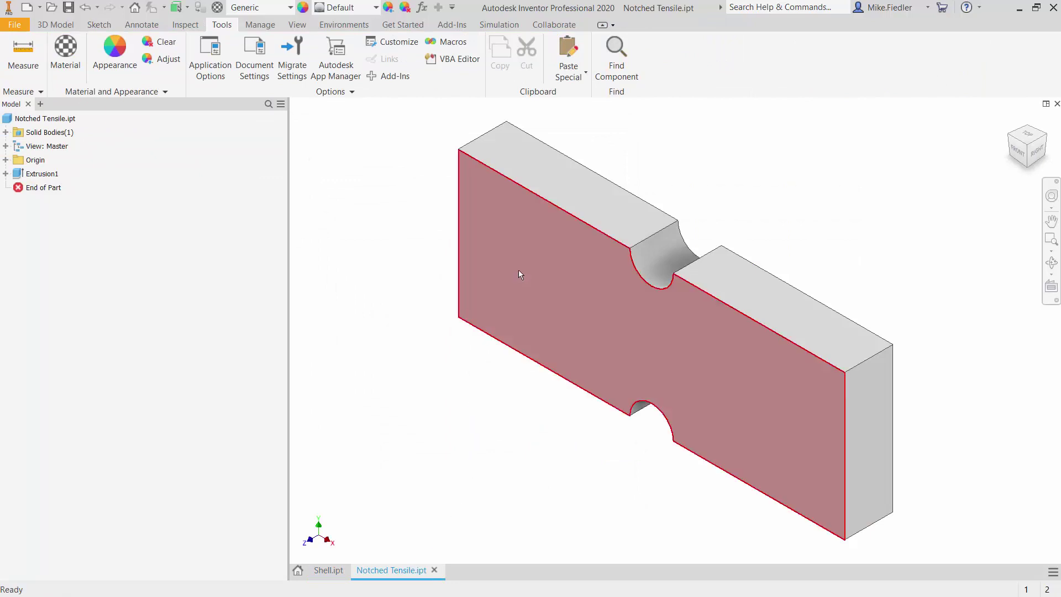
pyautogui.moveTo(518, 271)
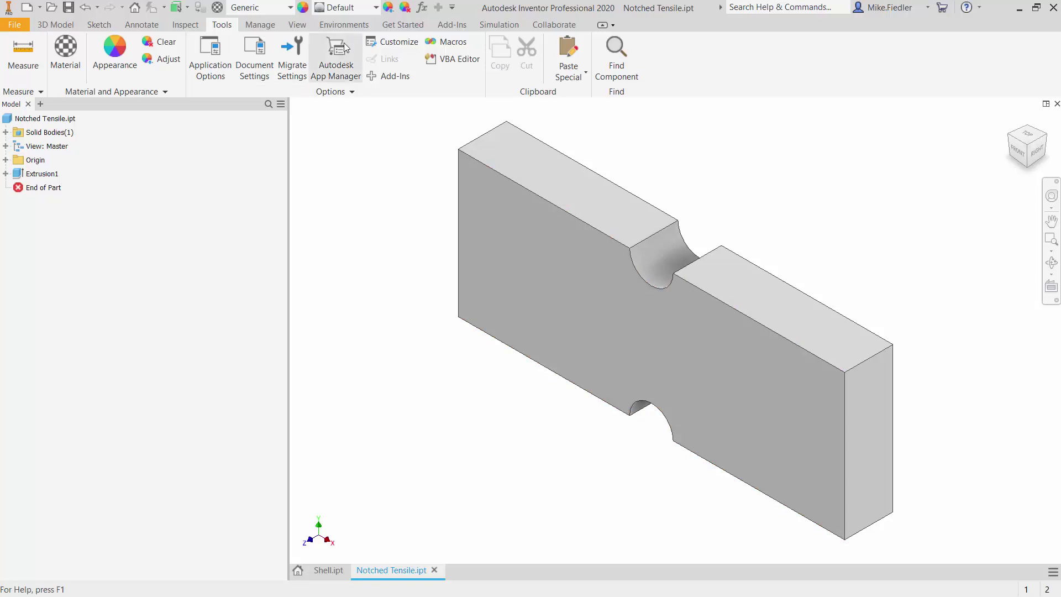
pyautogui.click(341, 26)
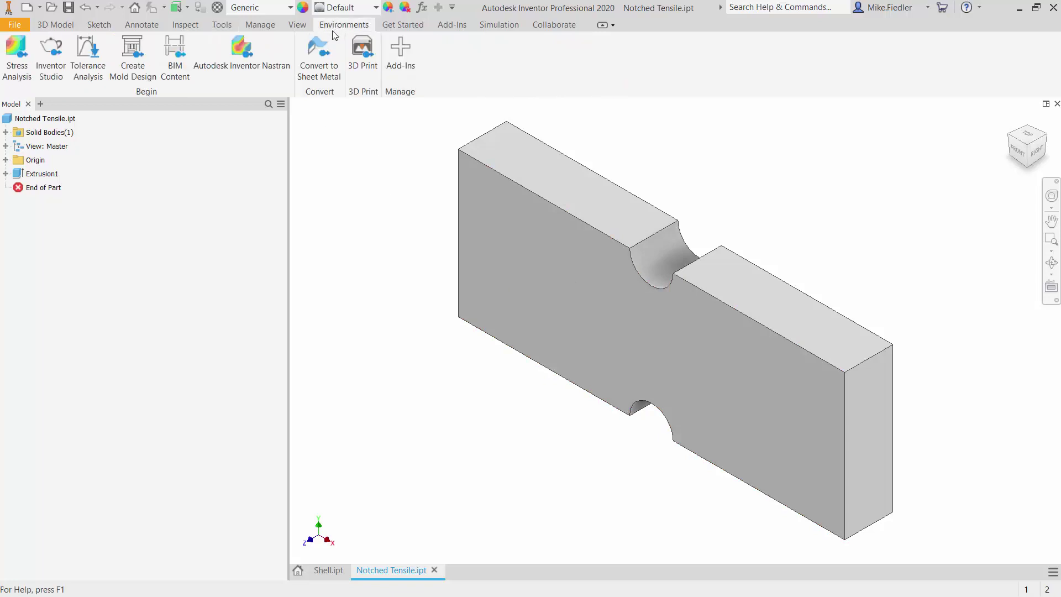
pyautogui.click(245, 71)
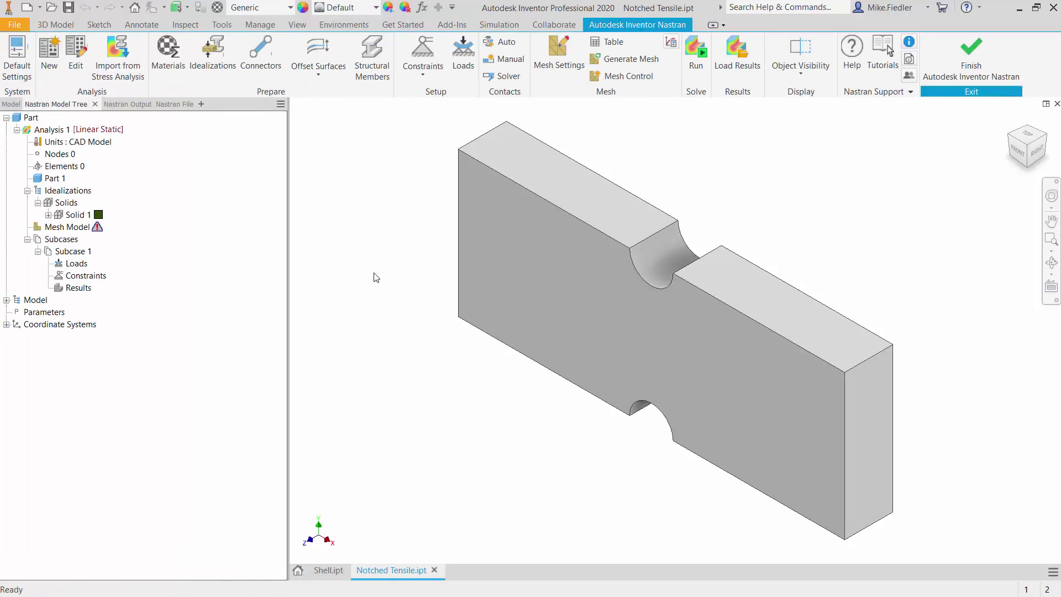
# Open the Generic material under Solid 1 of the notched tensile part for editing.
pyautogui.click(48, 215)
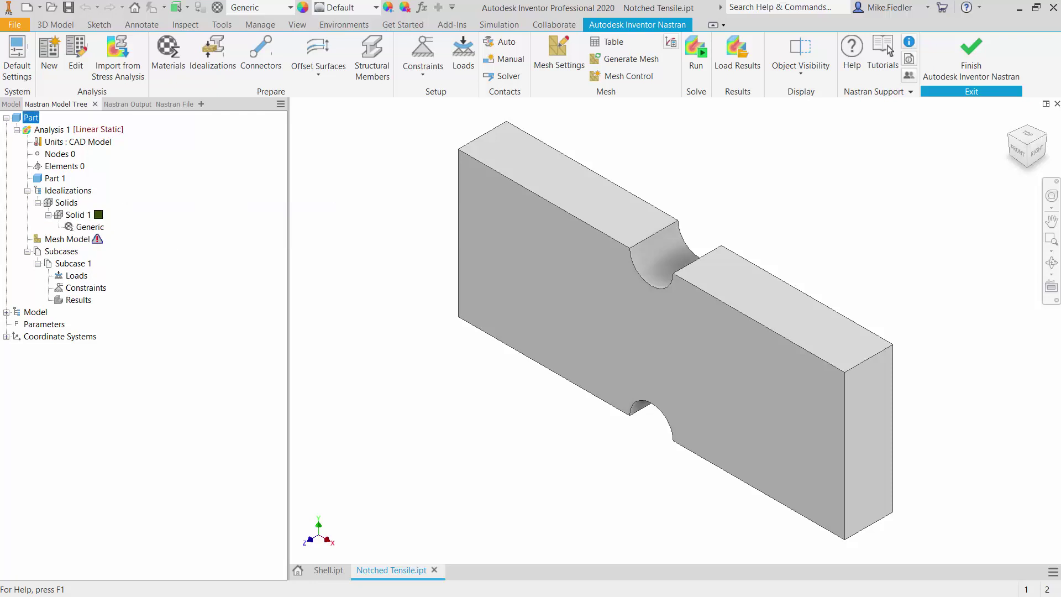
pyautogui.click(80, 228)
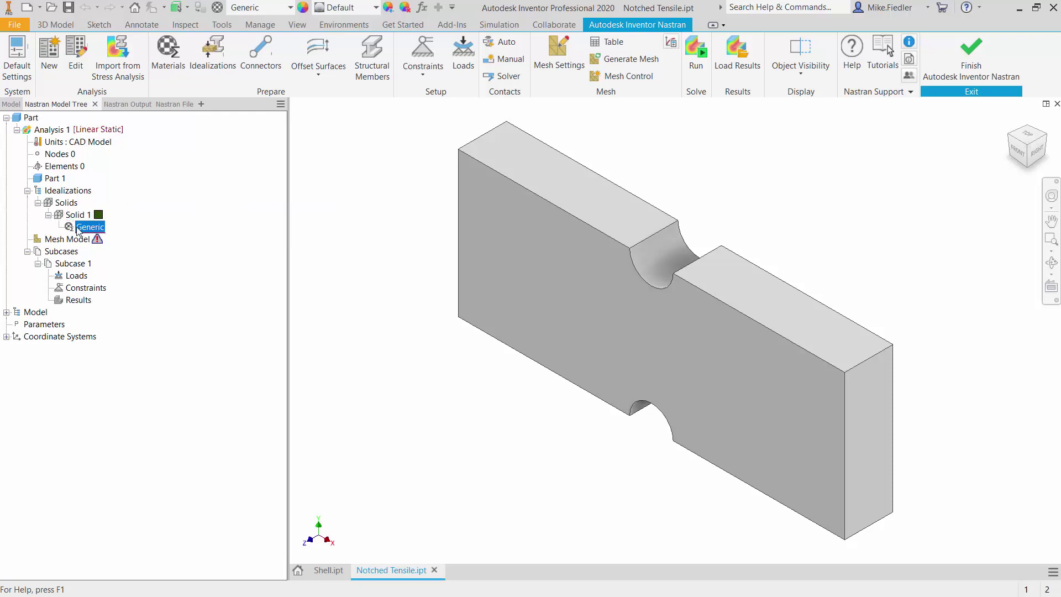
pyautogui.rightClick(80, 227)
pyautogui.click(105, 235)
pyautogui.moveTo(339, 125); pyautogui.dragTo(385, 123)
# Load Steel ASTM A36 from the Autodesk Material Library into the Solid 1 material, and move the material dialog clear of the part.
pyautogui.click(276, 158)
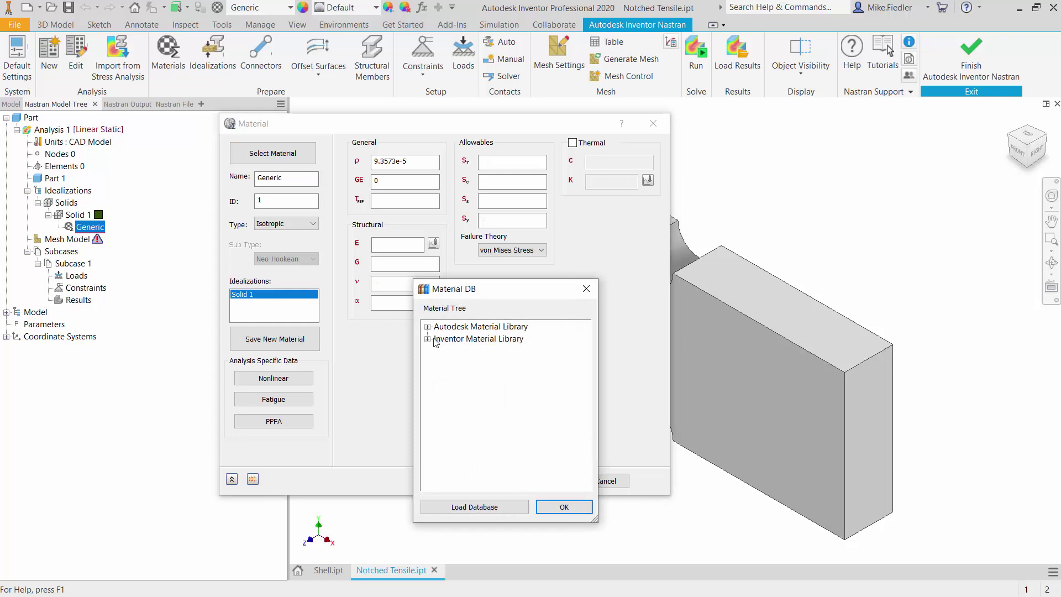
pyautogui.click(429, 328)
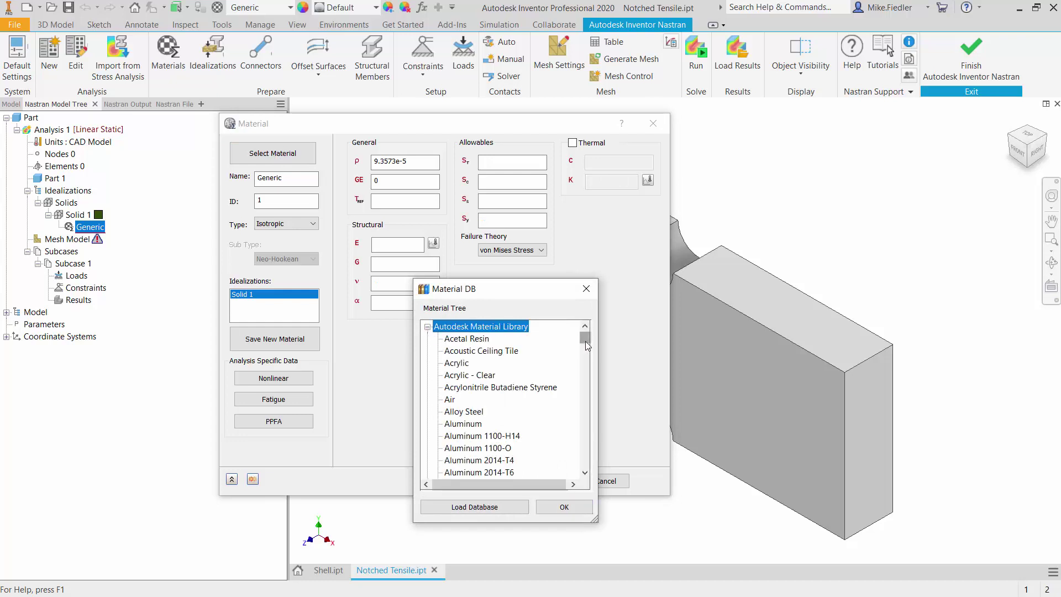
pyautogui.moveTo(586, 340); pyautogui.dragTo(563, 458)
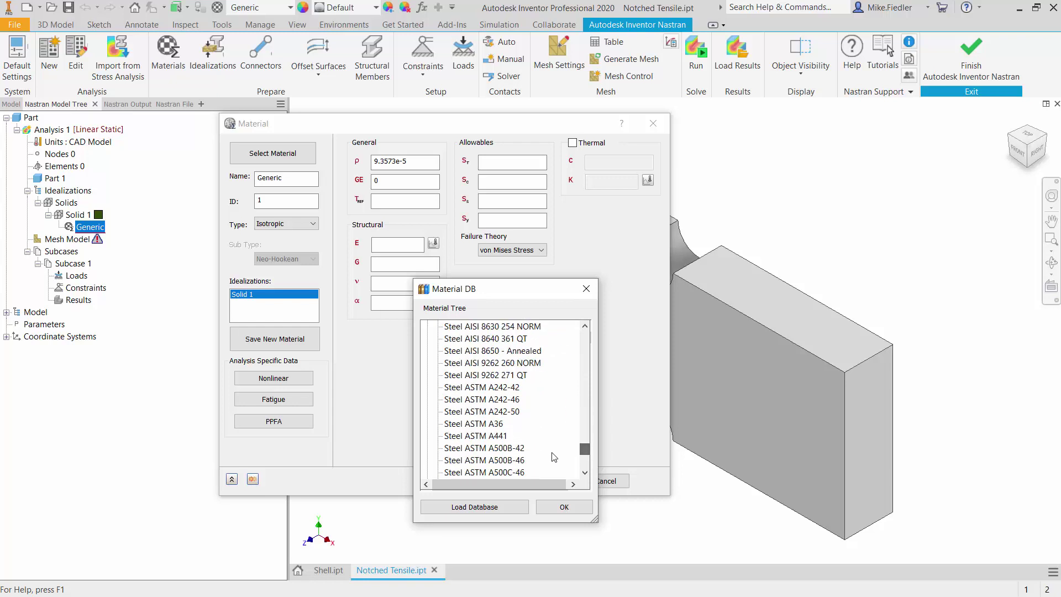
pyautogui.click(504, 426)
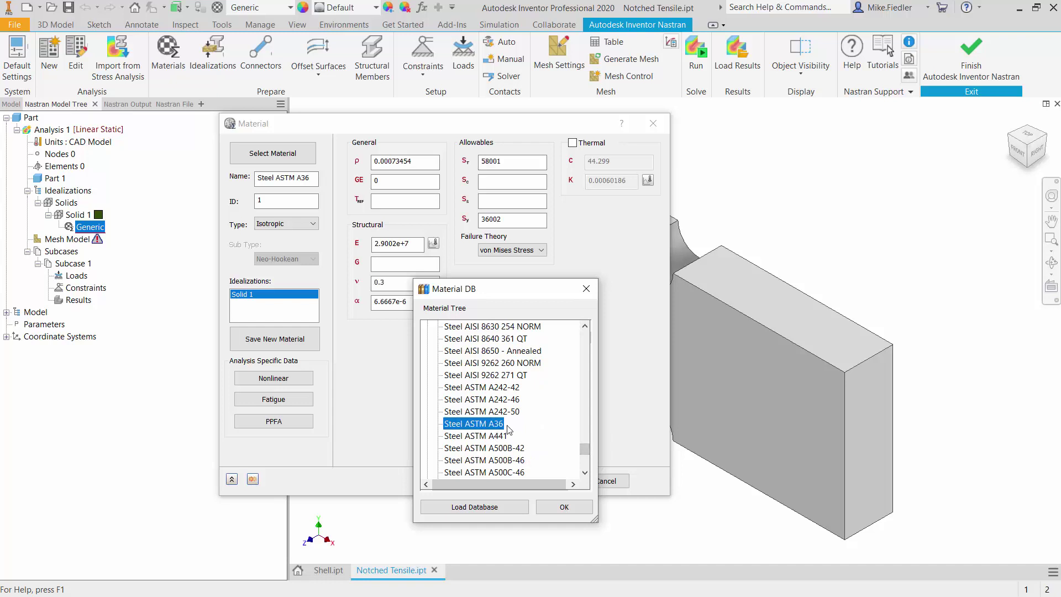
pyautogui.click(565, 507)
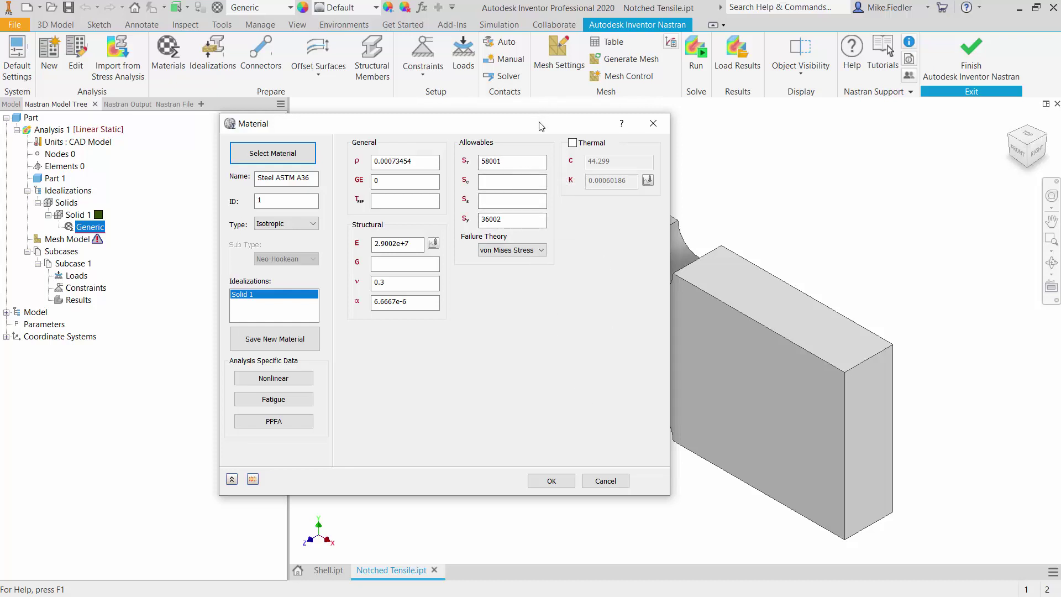
pyautogui.moveTo(541, 127); pyautogui.dragTo(292, 253)
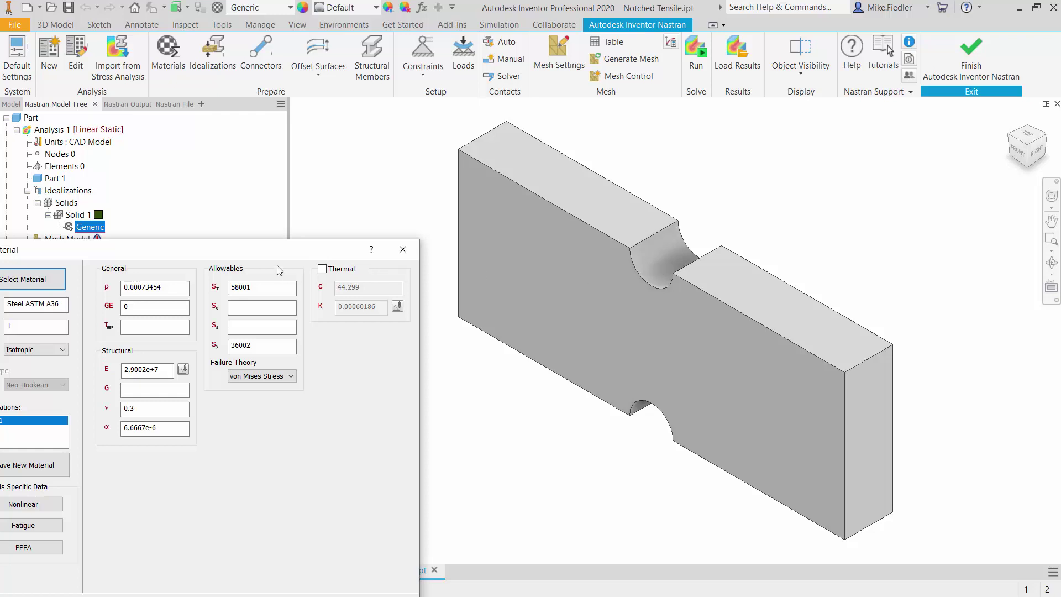
# Examine the PPFA stiffness reduction factors available for the Steel ASTM A36 material, and cancel without enabling the calculation.
pyautogui.moveTo(280, 257); pyautogui.dragTo(563, 131)
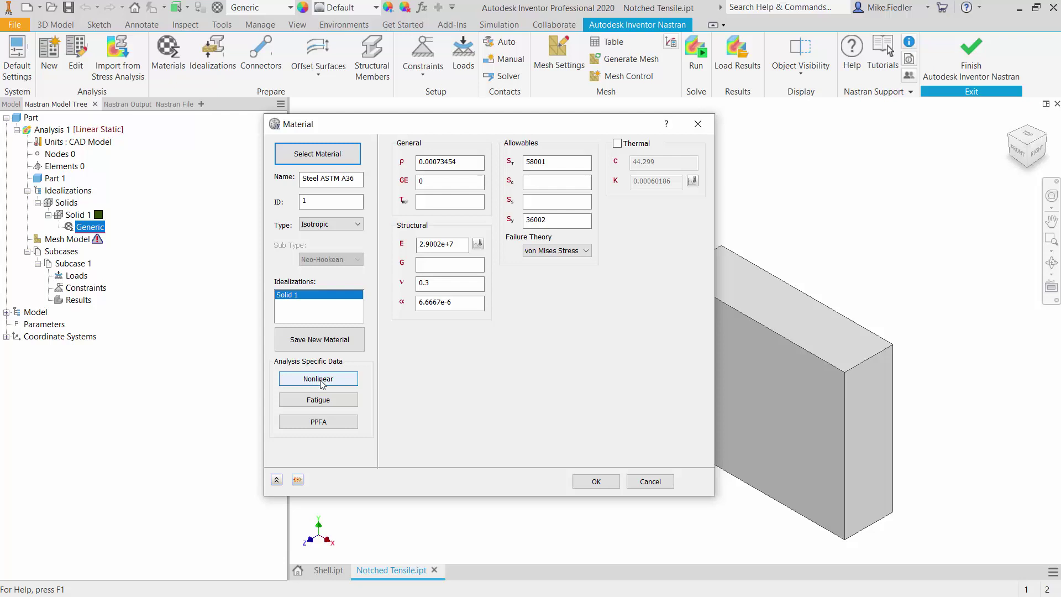
pyautogui.click(333, 425)
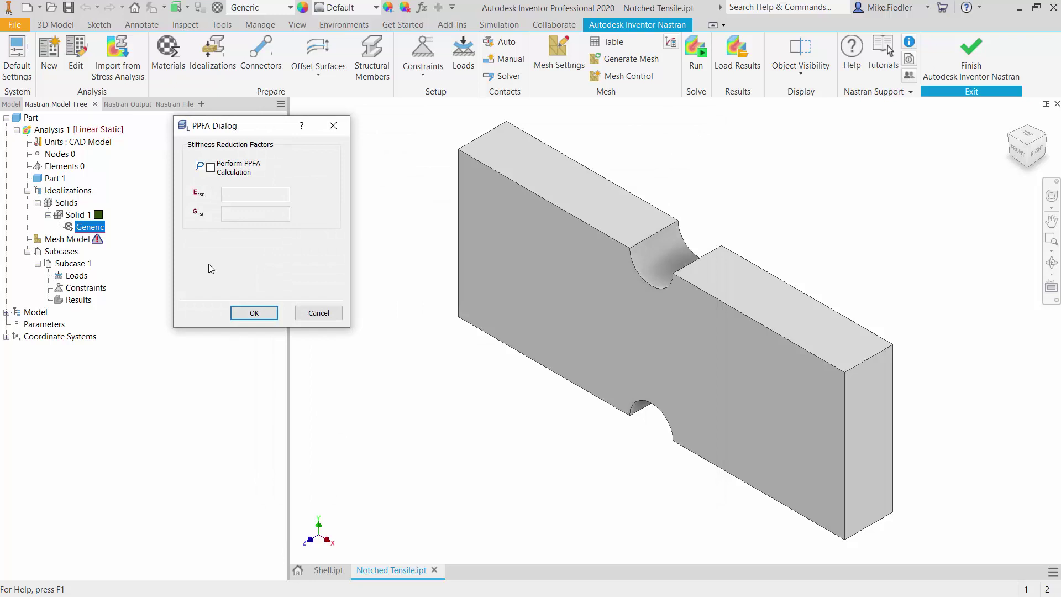
pyautogui.click(219, 169)
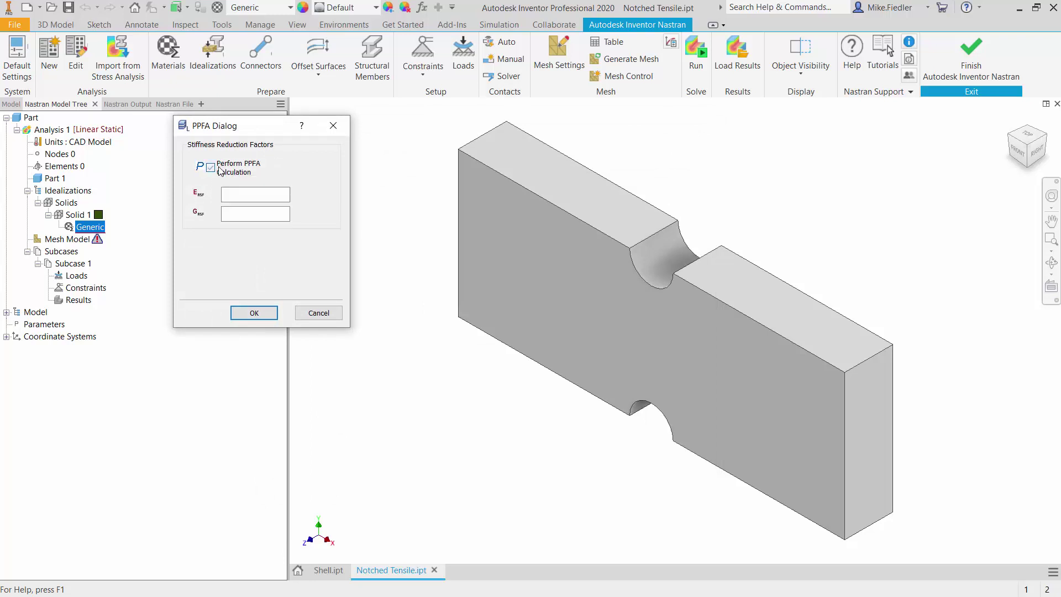
pyautogui.click(227, 194)
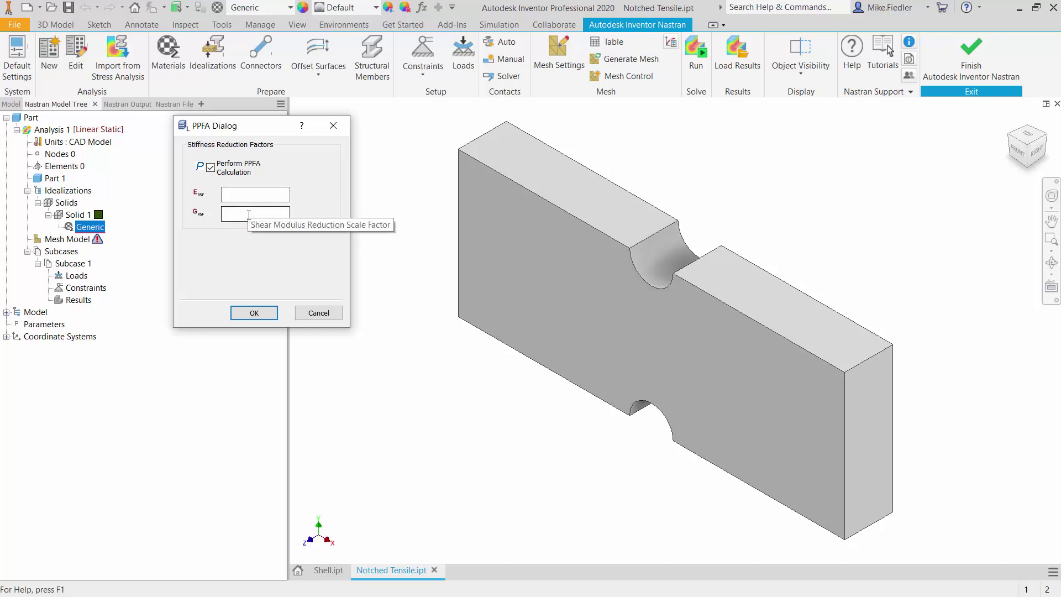
pyautogui.click(220, 171)
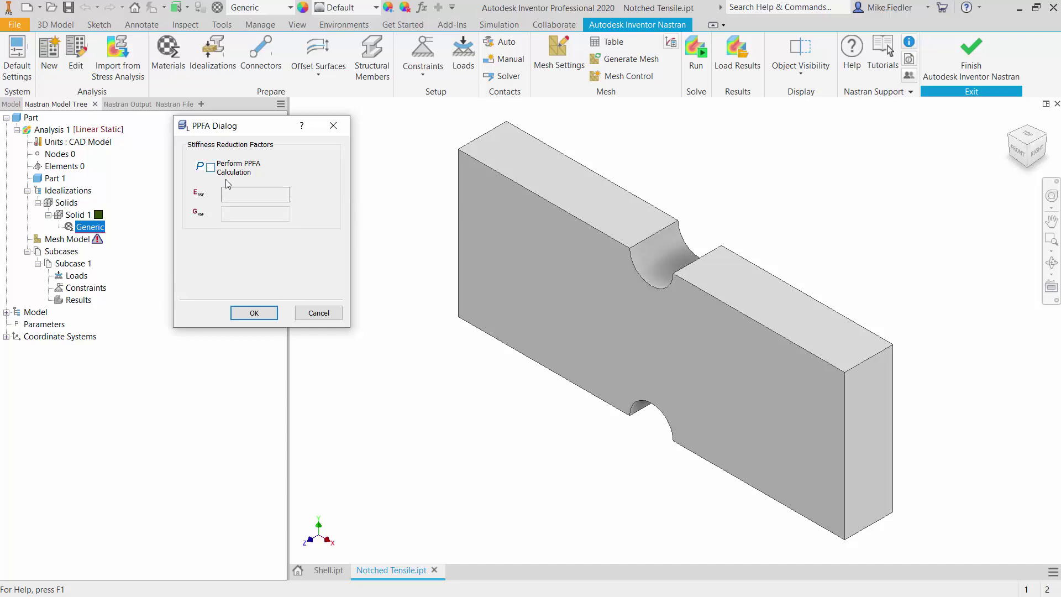
pyautogui.click(315, 313)
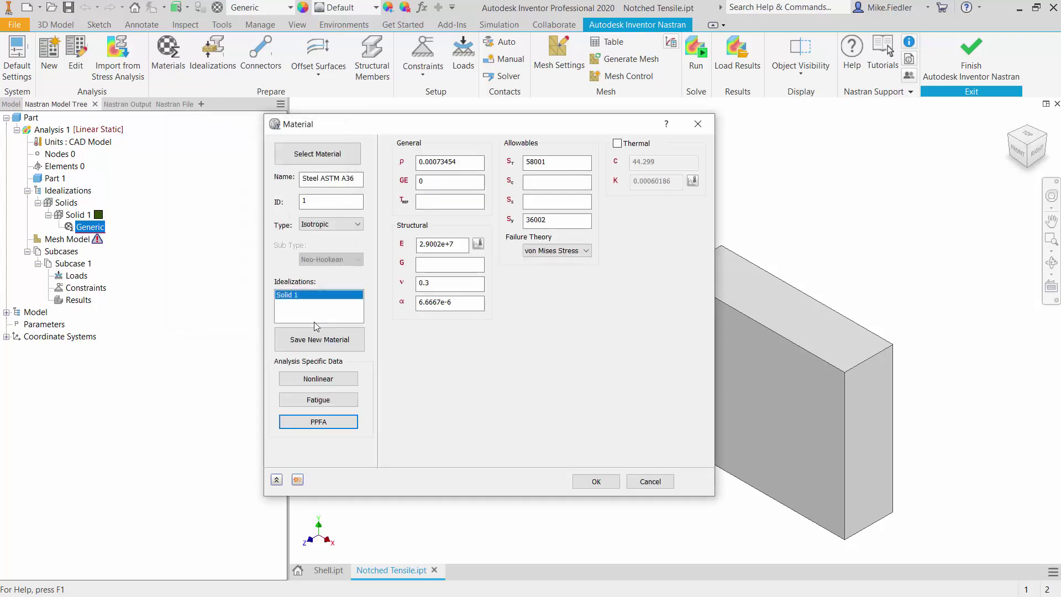
# Review the S-N and E-N fatigue data inputs without entering values, and accept Steel ASTM A36 as the Solid 1 material.
pyautogui.click(325, 400)
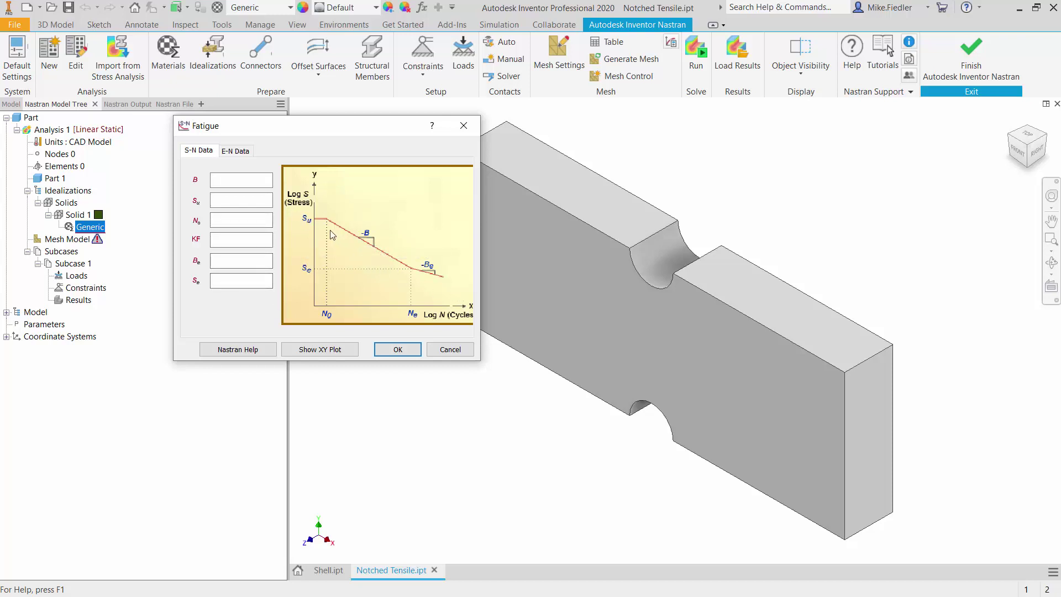
pyautogui.click(233, 156)
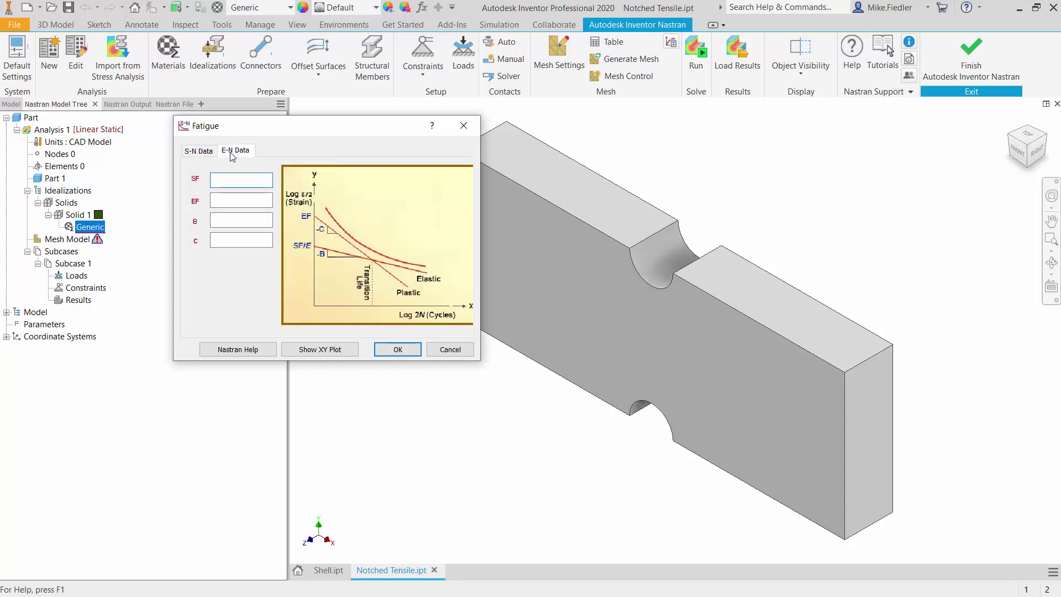
pyautogui.click(207, 154)
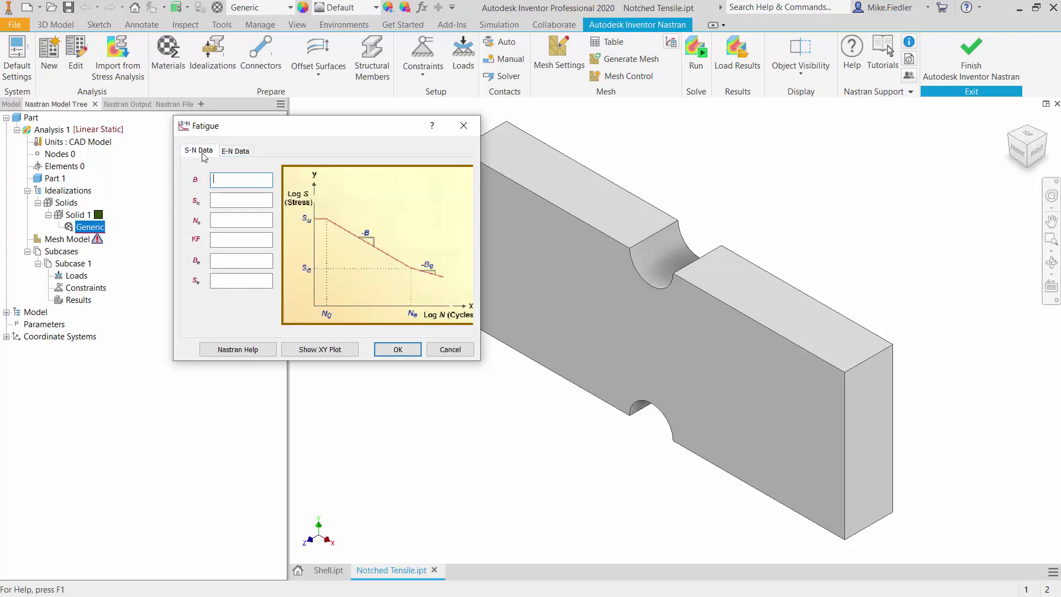
pyautogui.click(231, 154)
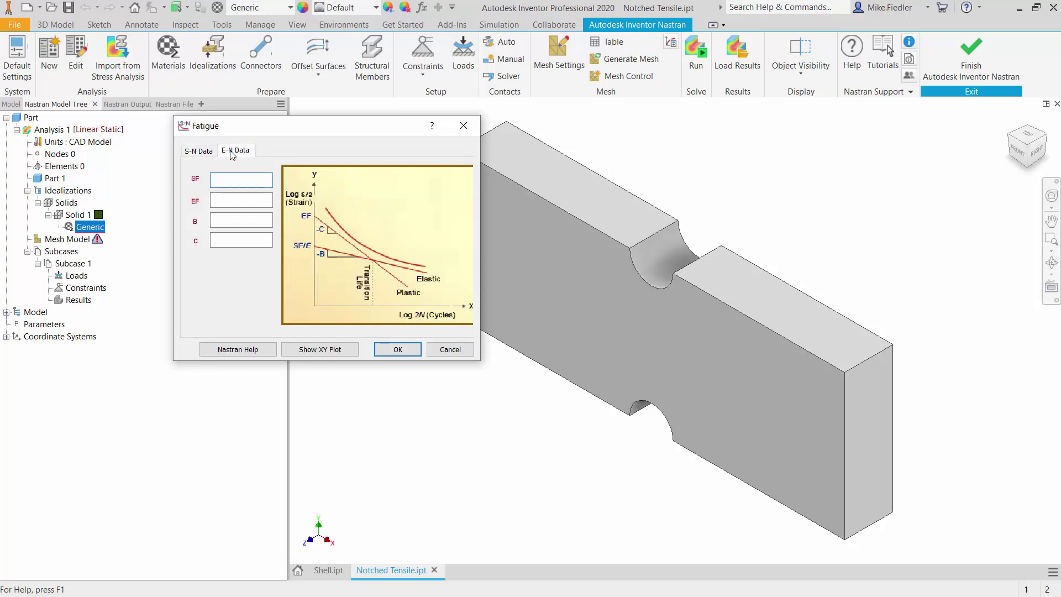
pyautogui.click(452, 354)
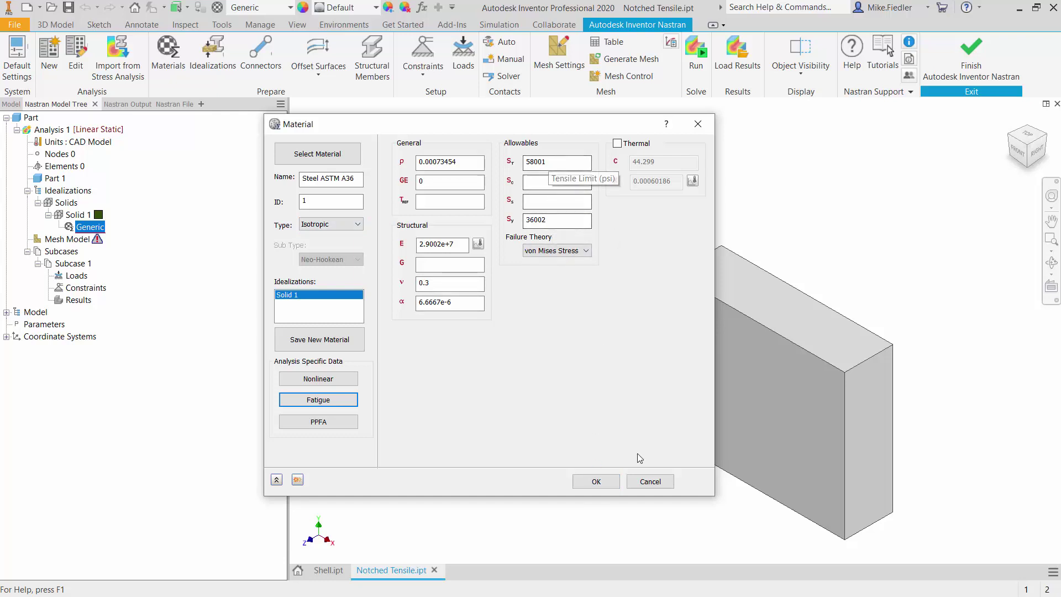
pyautogui.click(594, 482)
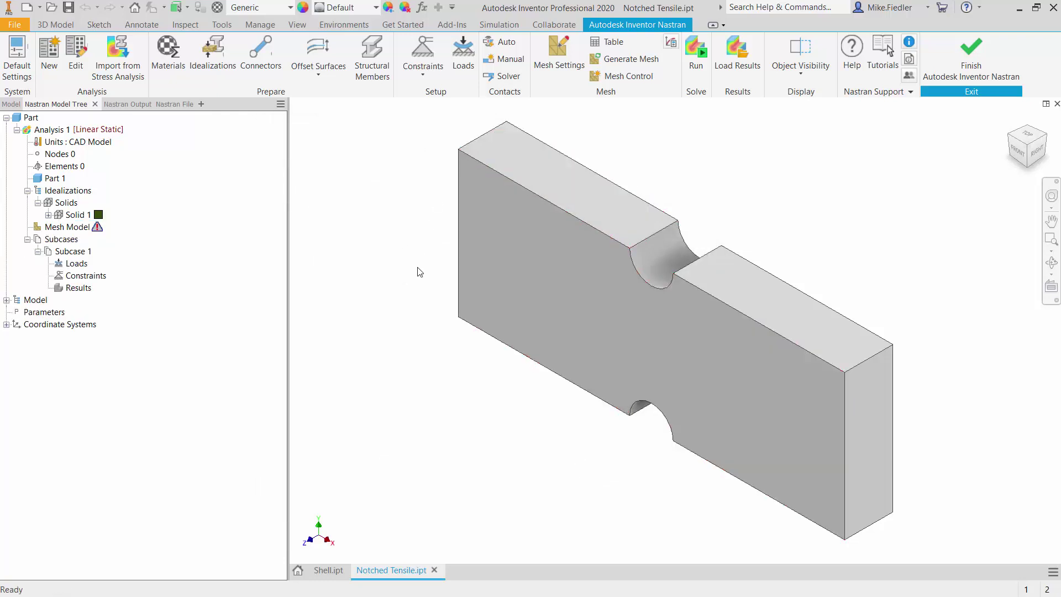
# Add a structural constraint named Fixed to the part's negative-X end face, with all translations and rotations restrained.
pyautogui.keyDown('shift'); pyautogui.moveTo(446, 292); pyautogui.dragTo(526, 297, button='middle'); pyautogui.keyUp('shift')
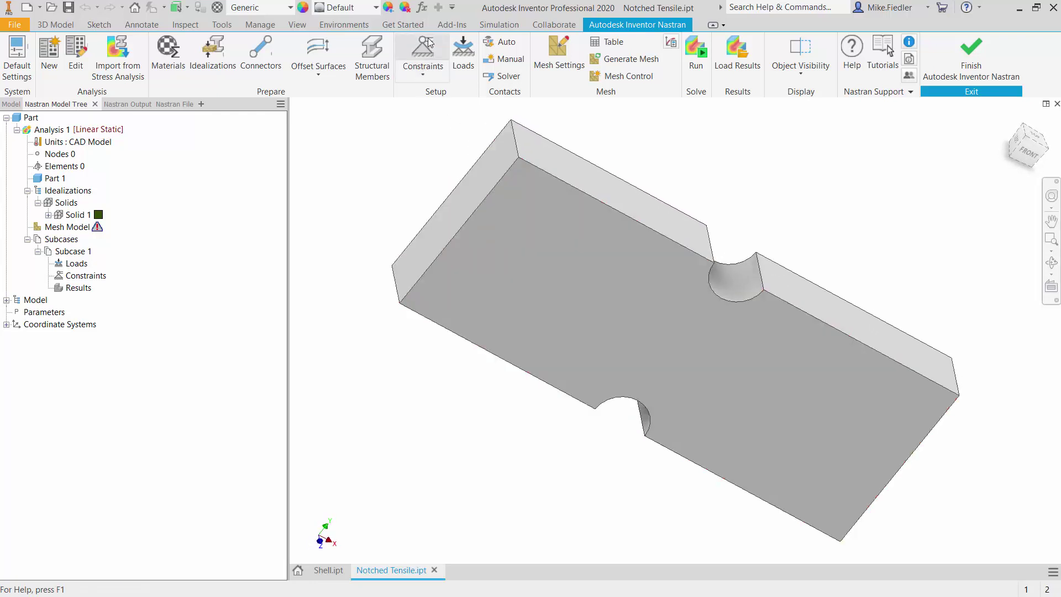
pyautogui.click(424, 49)
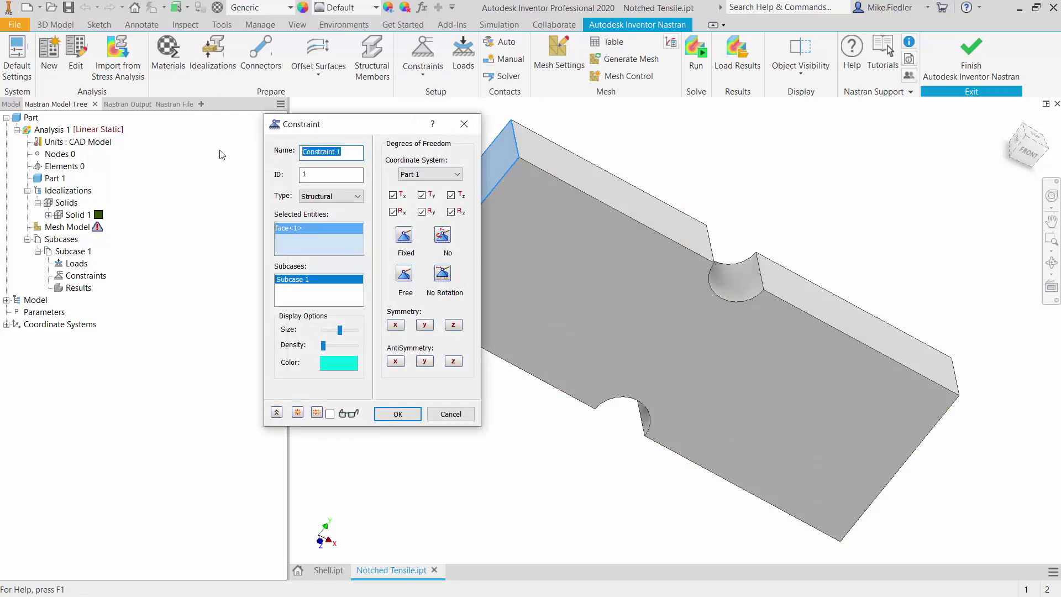
pyautogui.write('Fixed')
pyautogui.click(398, 415)
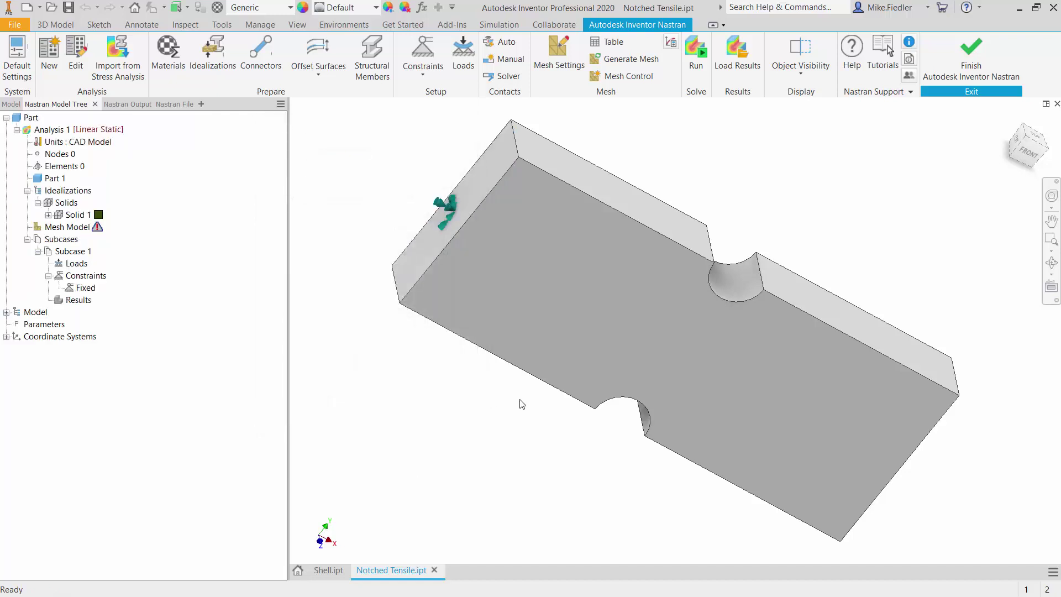
# Define a pressure load of -1000 psi normal to the end face opposite the fixed end, in Subcase 1.
pyautogui.press('F6')
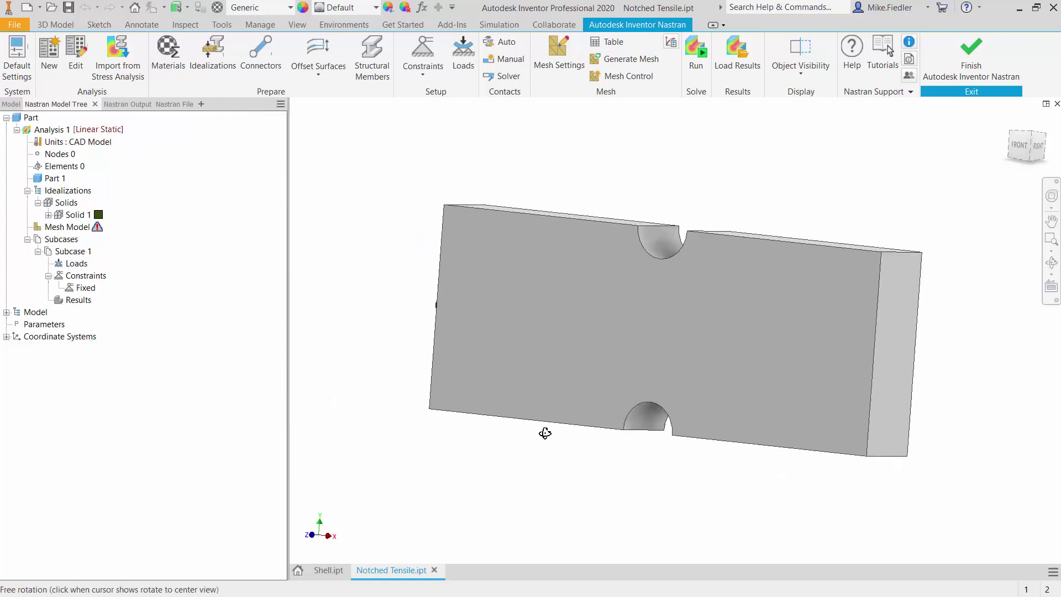
pyautogui.click(463, 55)
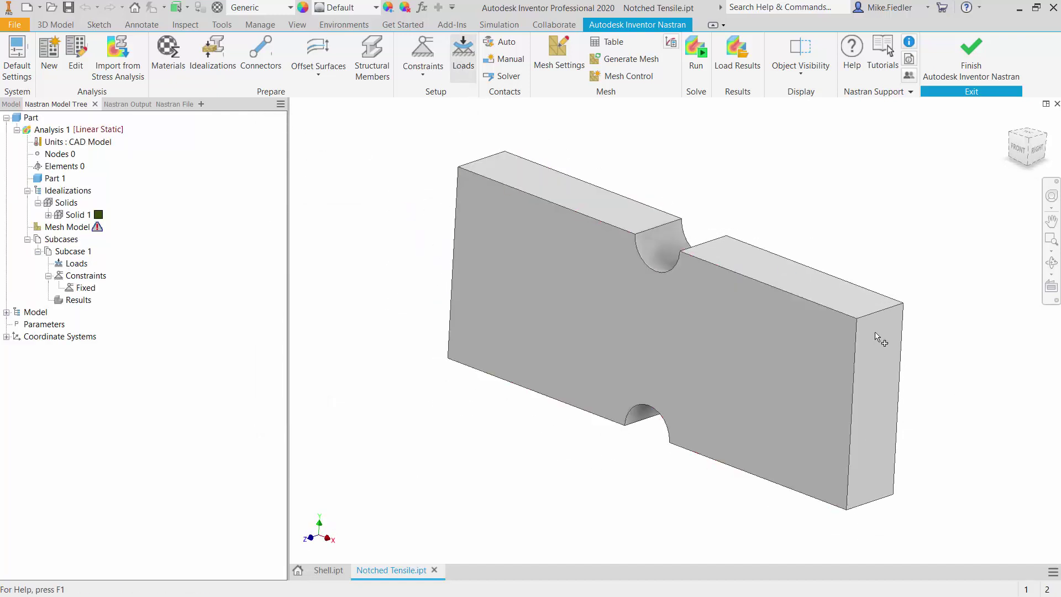
pyautogui.click(882, 383)
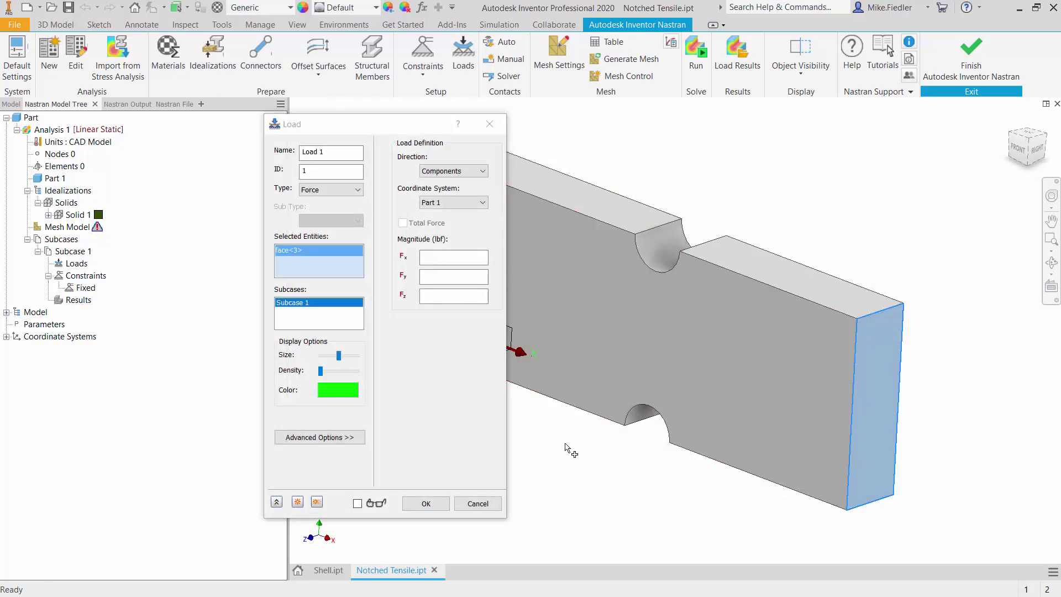
pyautogui.click(338, 192)
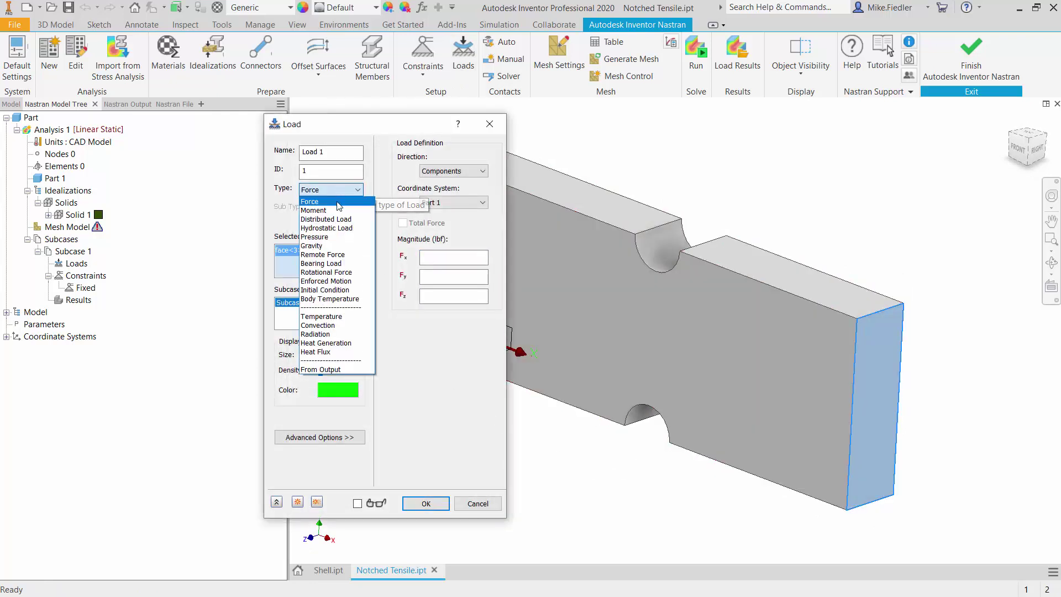
pyautogui.click(338, 238)
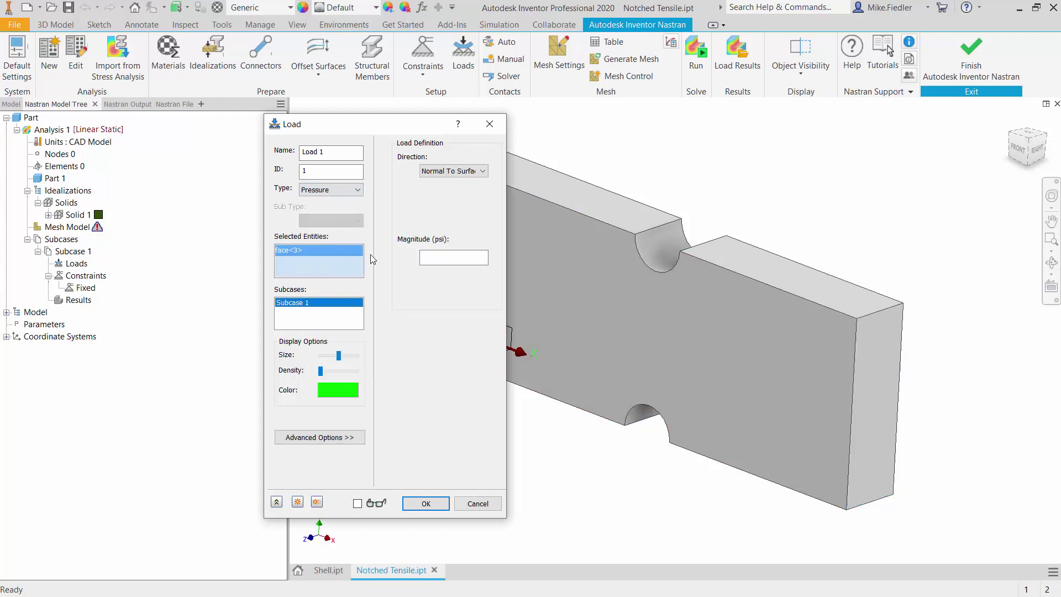
pyautogui.click(448, 259)
pyautogui.write('-1000')
# Preview the pressure load on the part, slightly increase its arrow display density, and accept the load.
pyautogui.moveTo(391, 126); pyautogui.dragTo(277, 130)
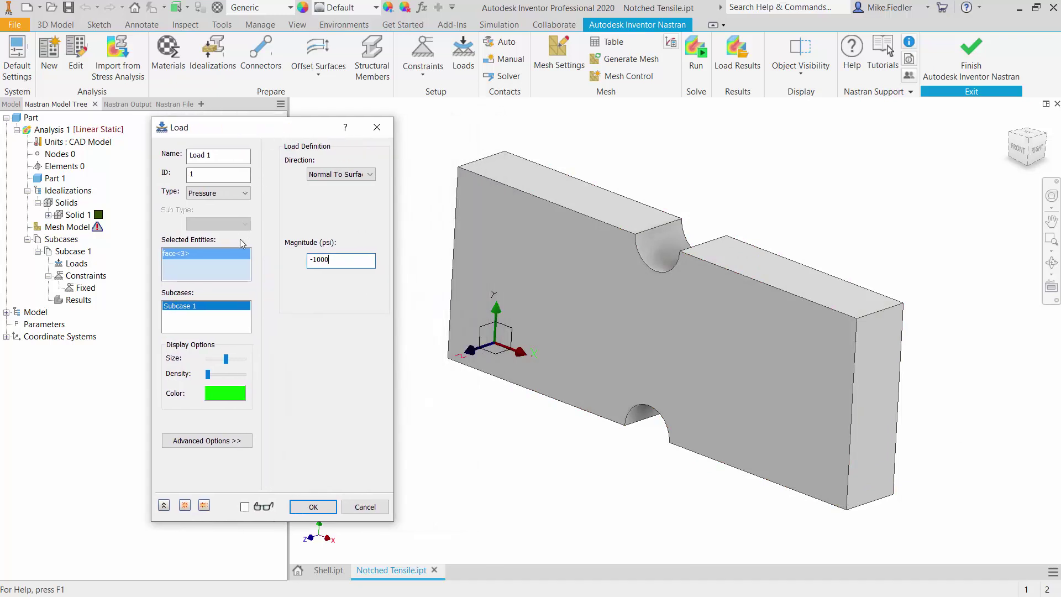
pyautogui.click(244, 507)
pyautogui.moveTo(209, 375); pyautogui.dragTo(216, 376)
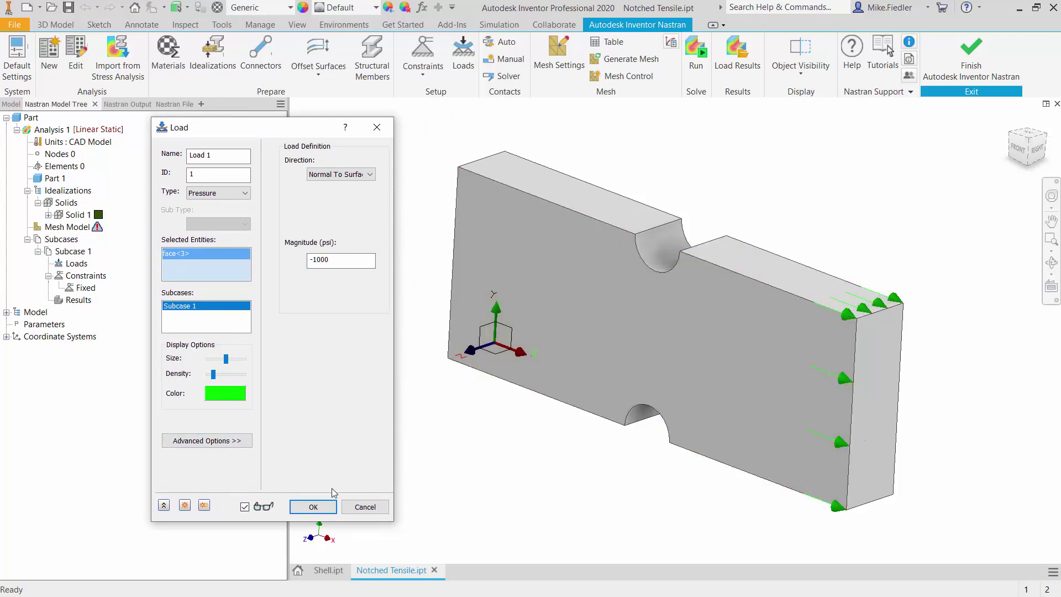
pyautogui.click(313, 508)
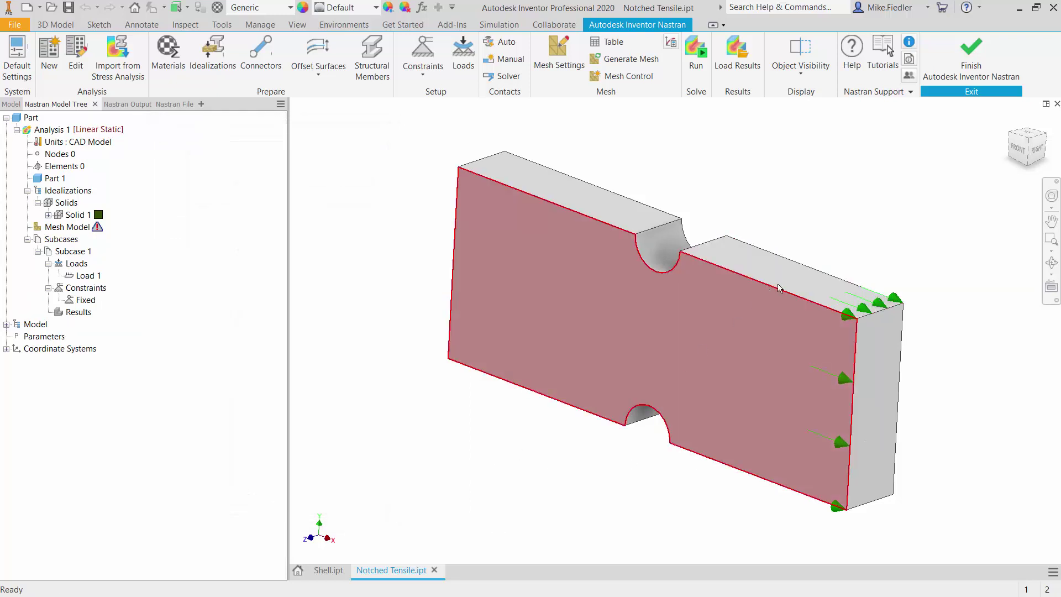
# Set the mesh element size to 0.1 in with parabolic elements, and generate the mesh.
pyautogui.click(1009, 121)
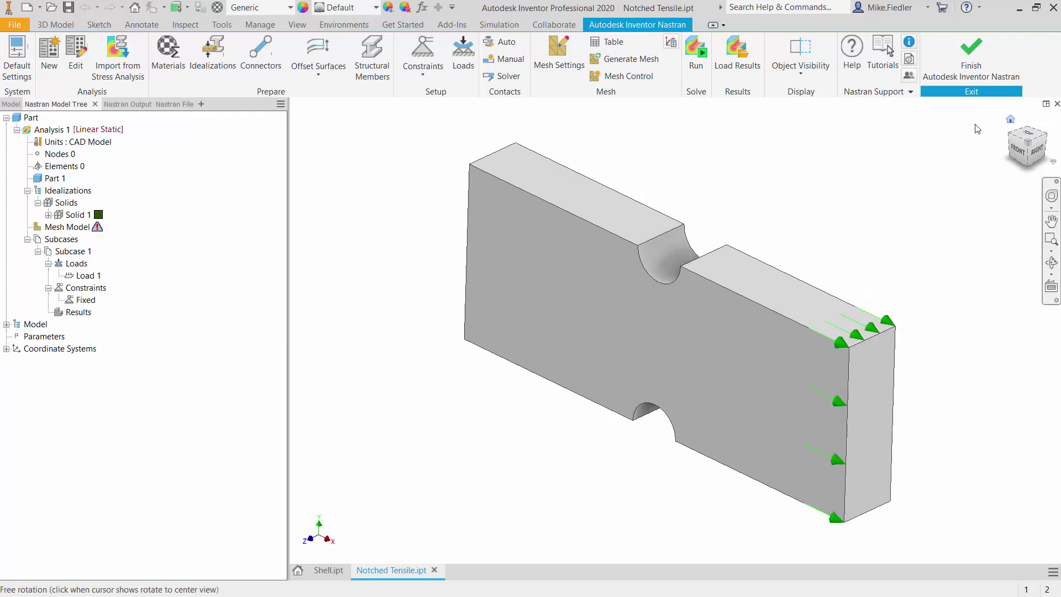
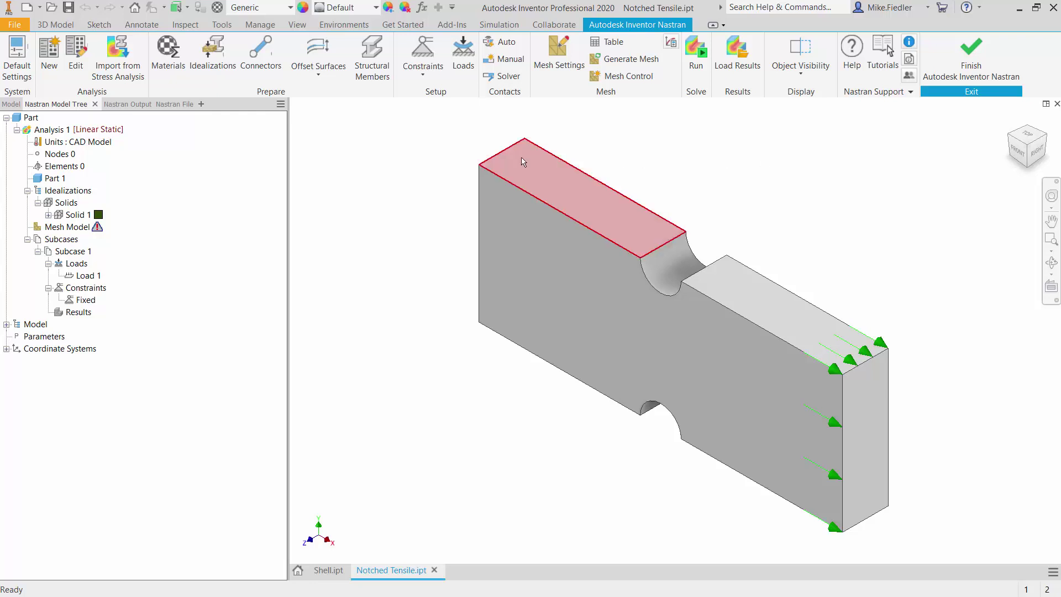
pyautogui.click(575, 80)
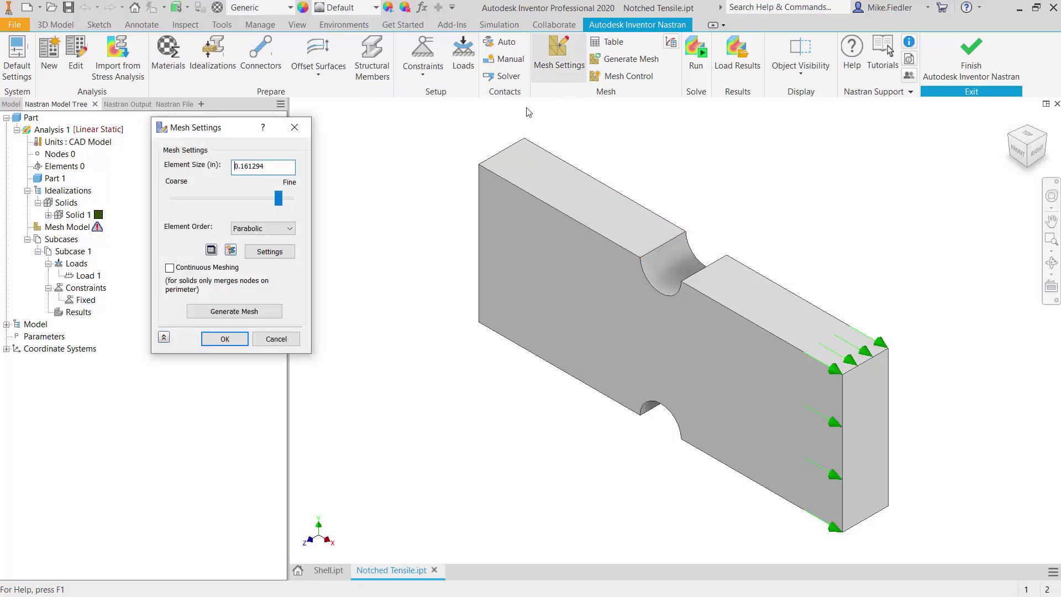
pyautogui.moveTo(251, 129); pyautogui.dragTo(331, 124)
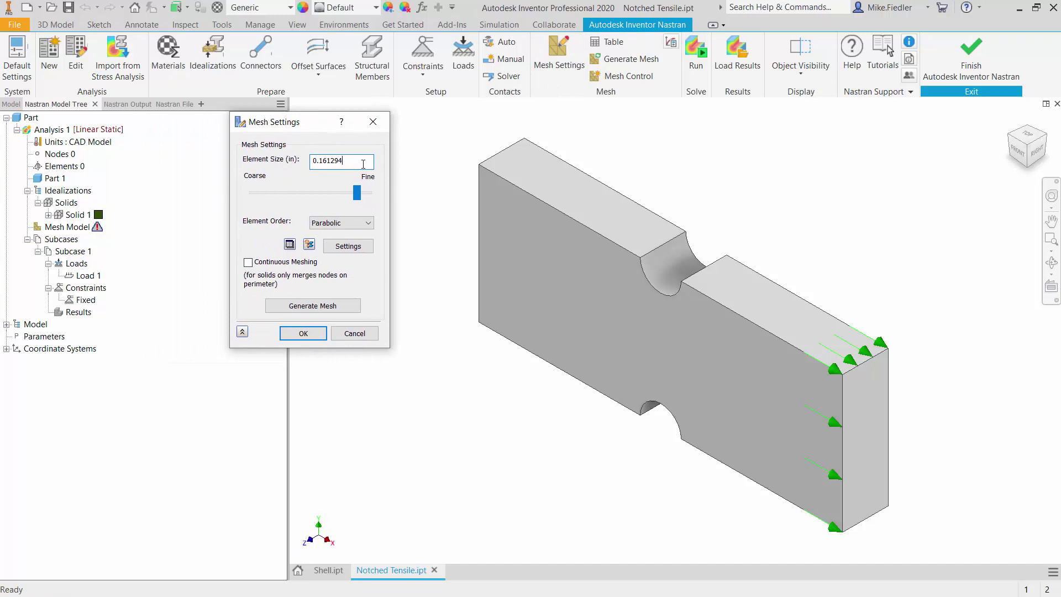
pyautogui.moveTo(359, 162); pyautogui.dragTo(324, 163)
pyautogui.press('BackSpace')
pyautogui.click(330, 305)
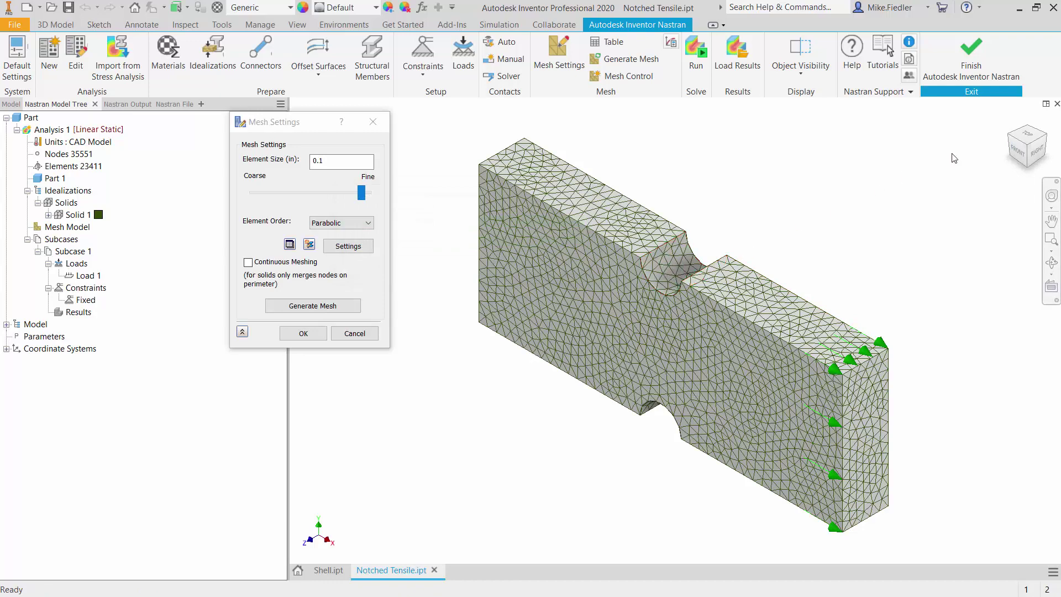
# Inspect the mesh along the upper notch edge, and enable Project Midside Nodes in the advanced mesh settings.
pyautogui.click(1019, 150)
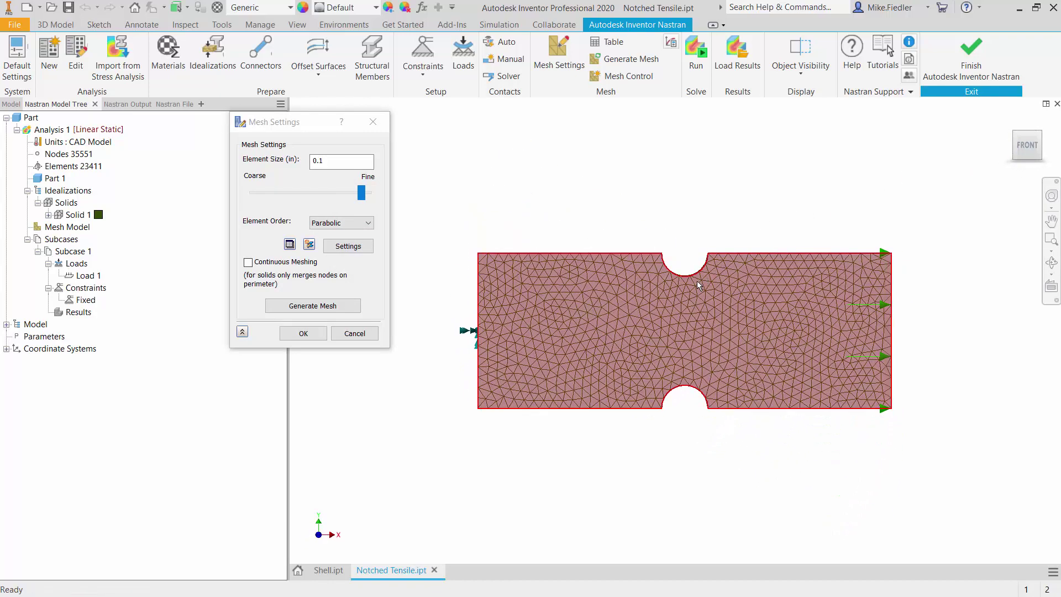
pyautogui.scroll(8, 698, 281)
pyautogui.scroll(3, 632, 239)
pyautogui.scroll(2, 632, 239)
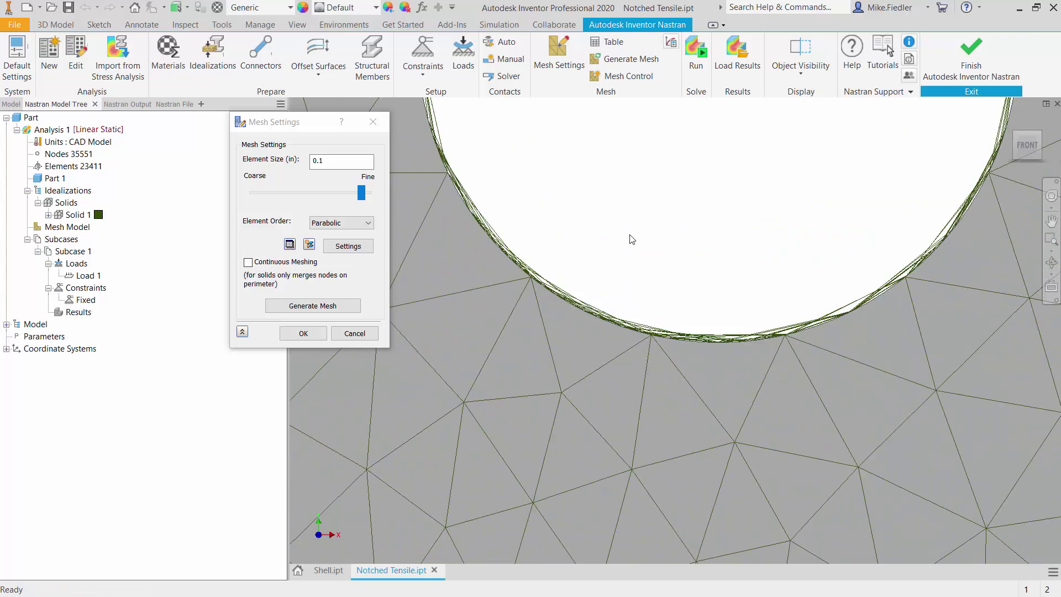
pyautogui.scroll(-2, 632, 239)
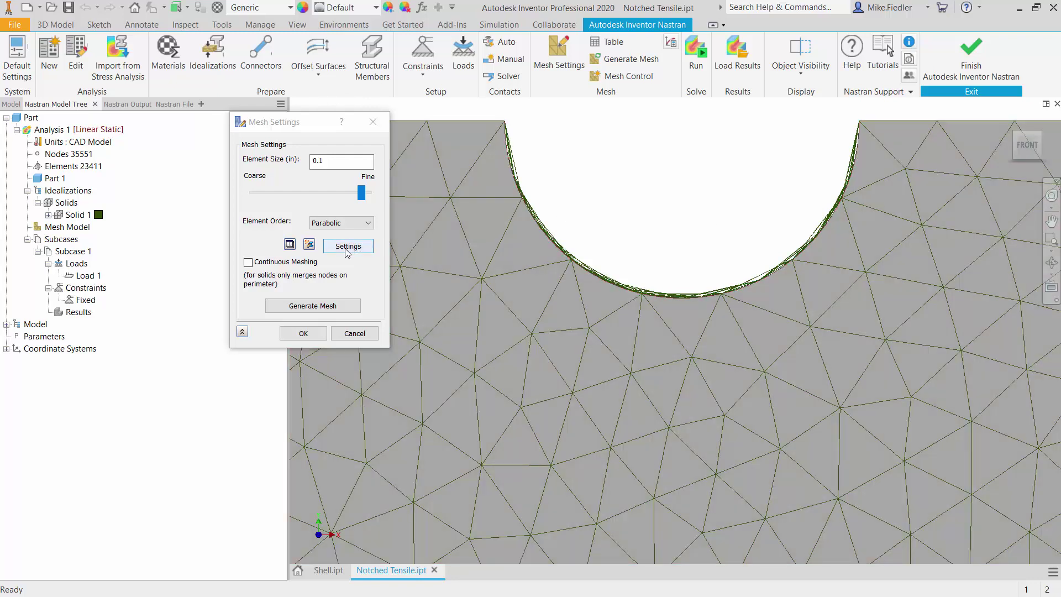
pyautogui.click(348, 246)
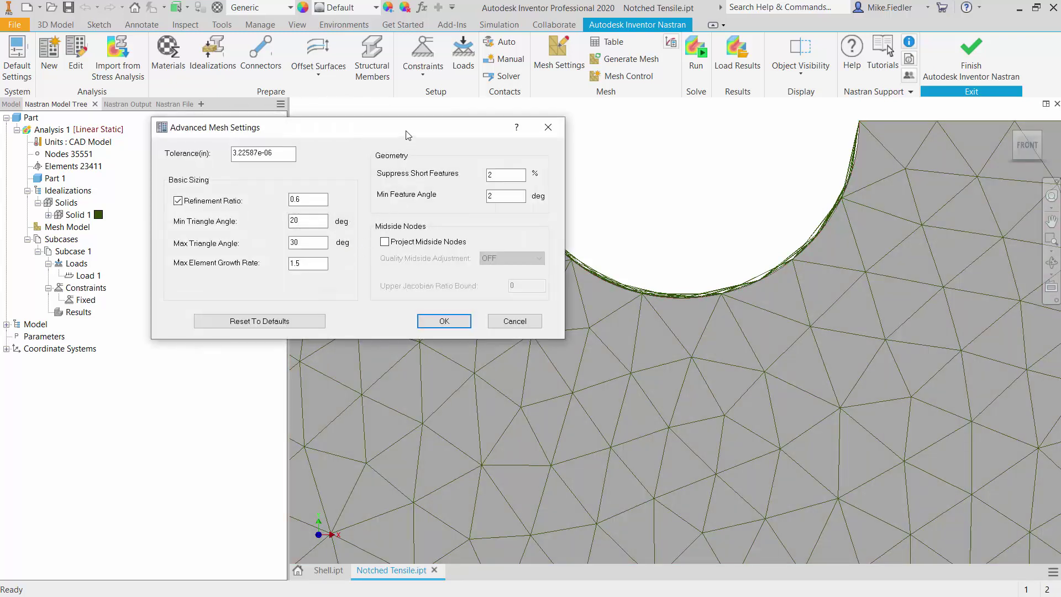
pyautogui.moveTo(407, 135); pyautogui.dragTo(475, 149)
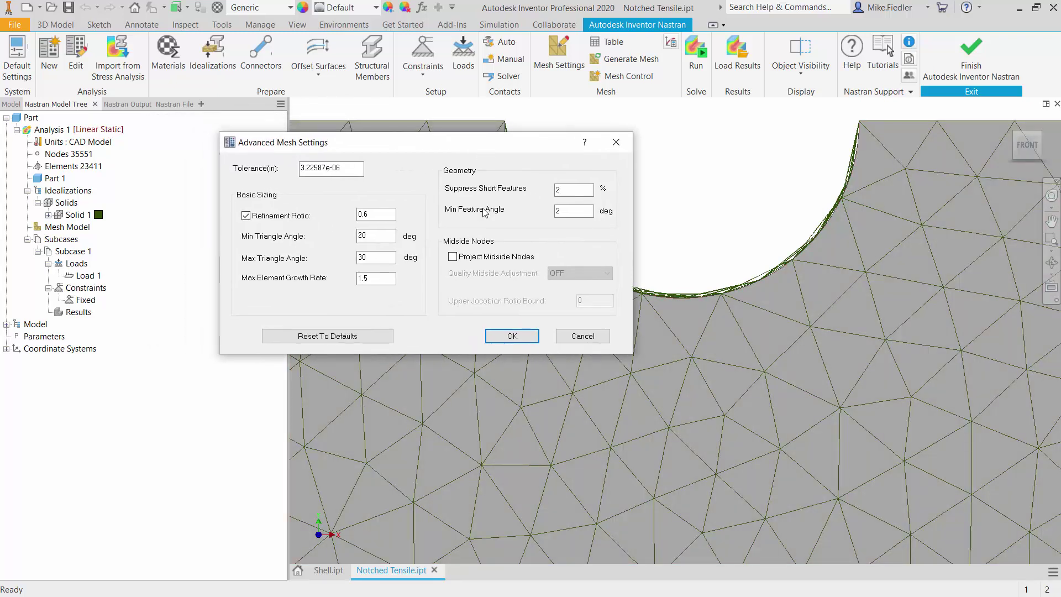
pyautogui.click(478, 258)
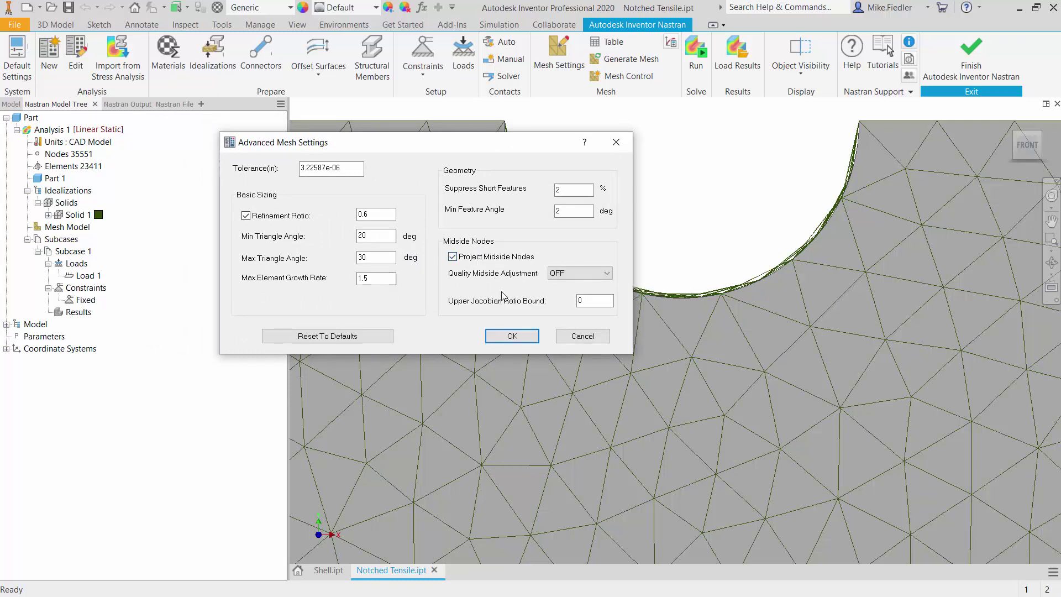
pyautogui.click(512, 336)
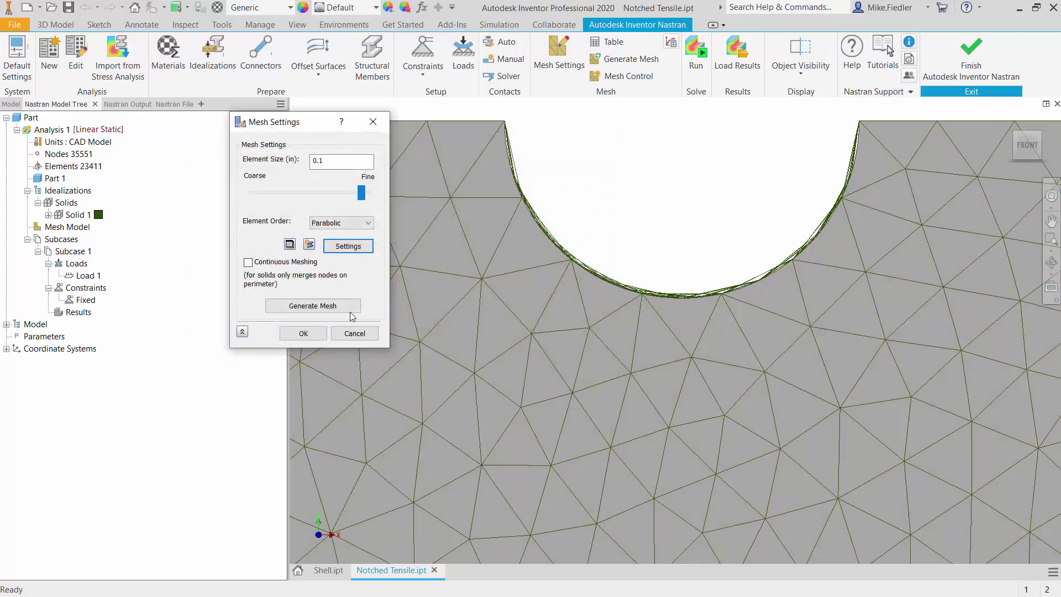
# Regenerate the mesh with the projected midside nodes, accept the mesh settings, and return the part to the home view.
pyautogui.click(340, 307)
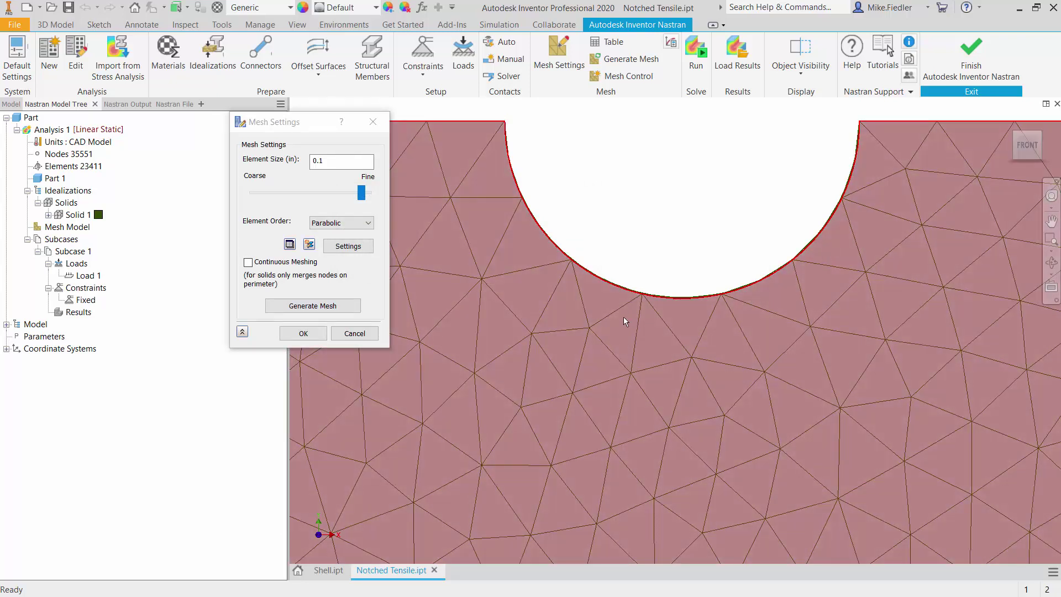
pyautogui.moveTo(623, 317)
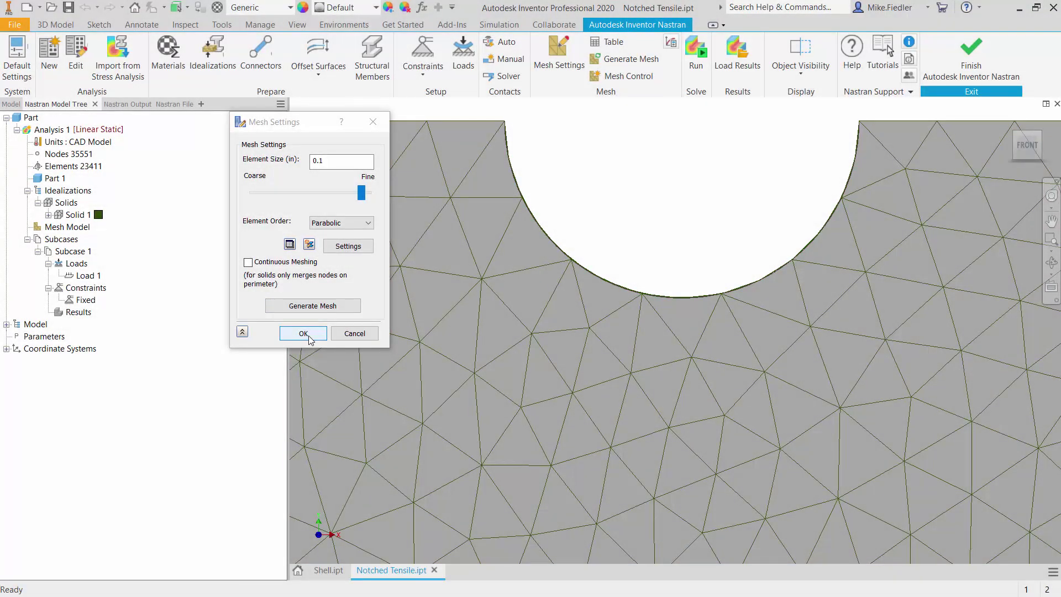
pyautogui.click(309, 336)
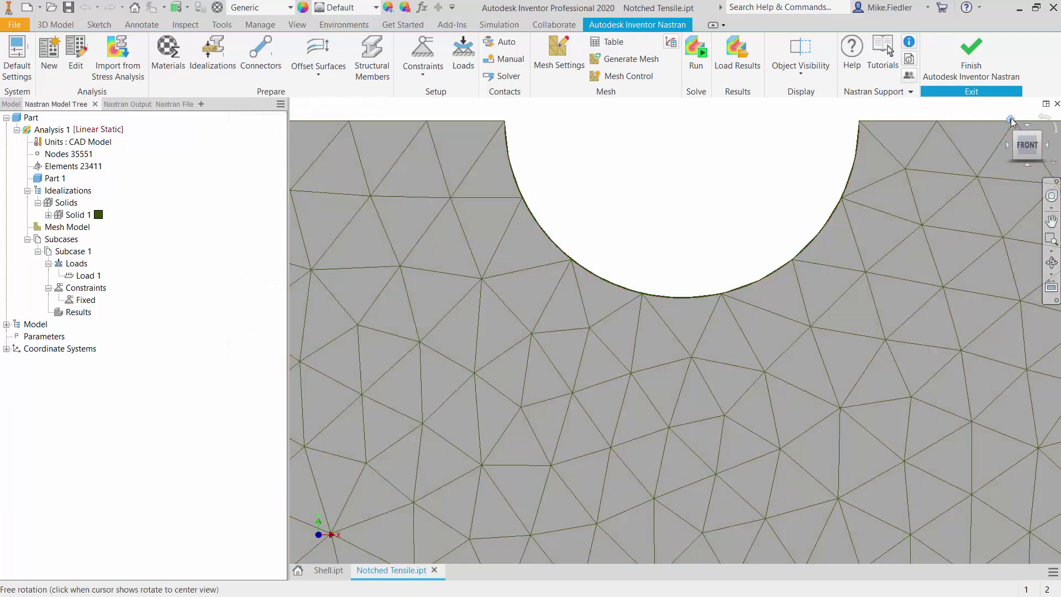
pyautogui.click(1011, 120)
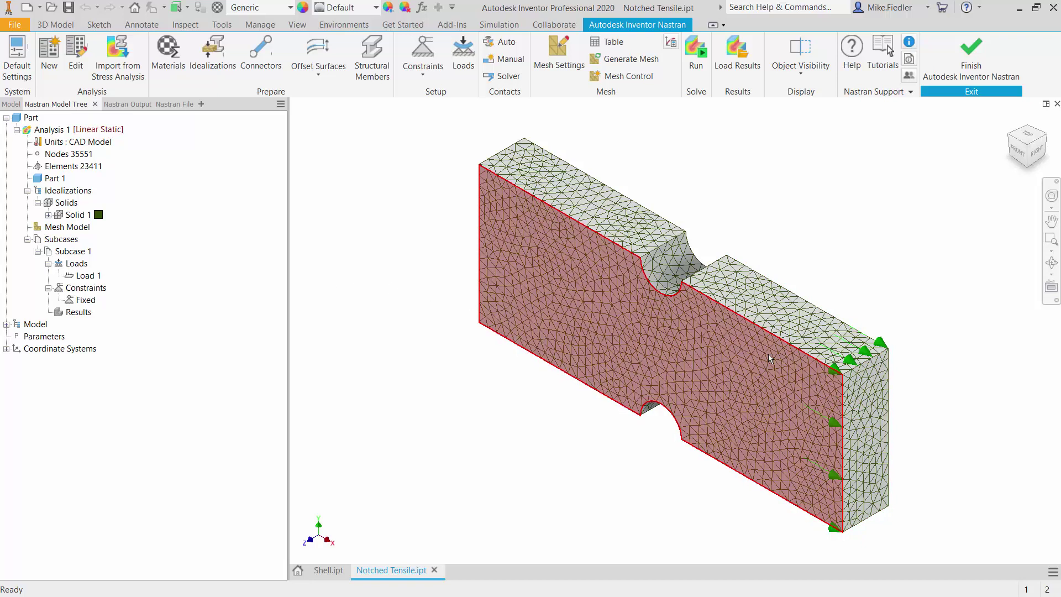
pyautogui.moveTo(769, 353)
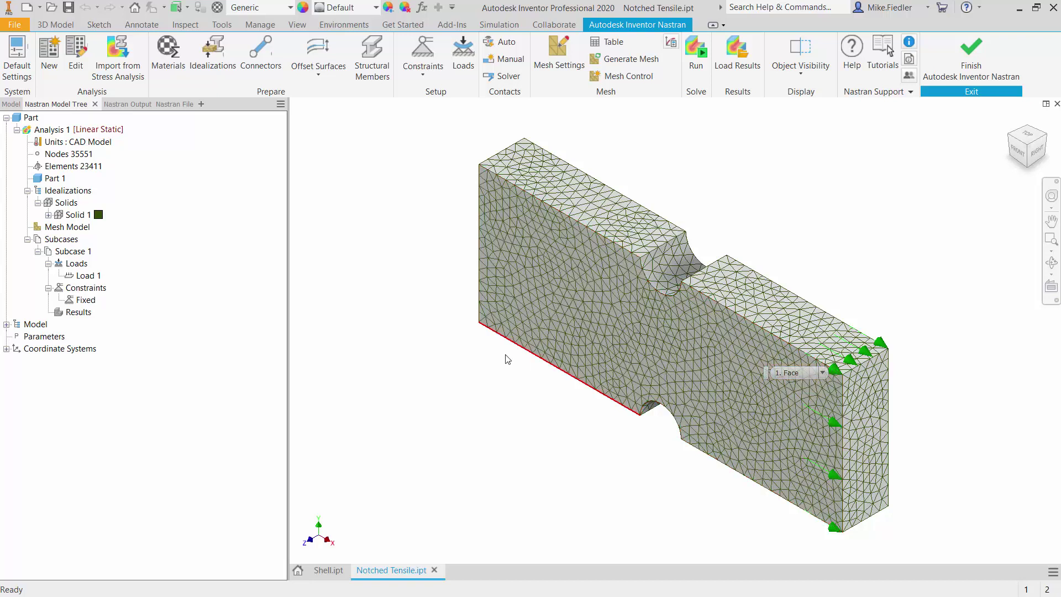
# Duplicate Subcase 1 with its load and constraint, and rename the copy as Subcase 2.
pyautogui.rightClick(70, 256)
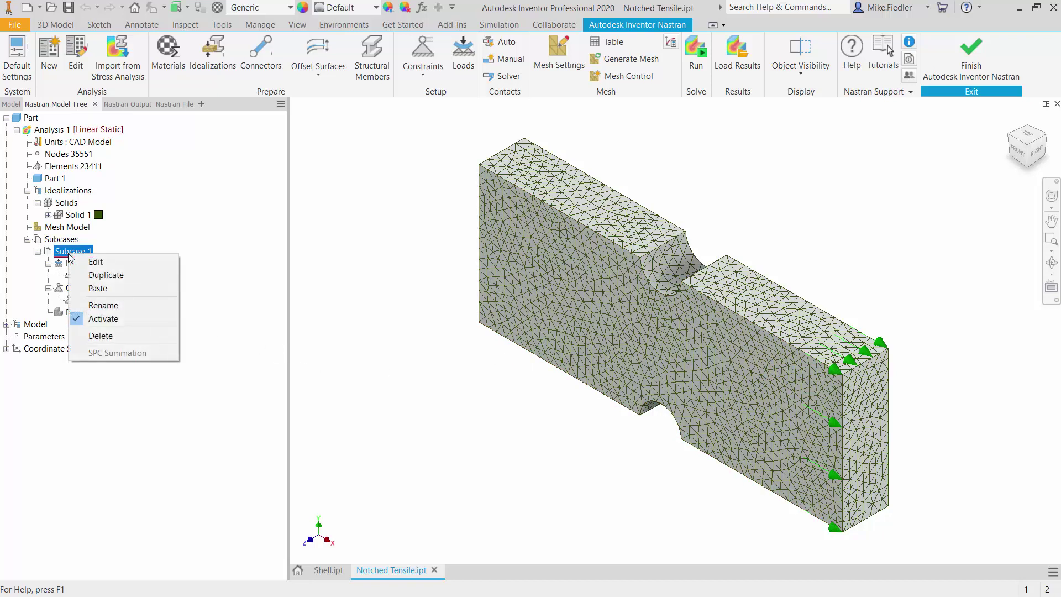
pyautogui.click(98, 274)
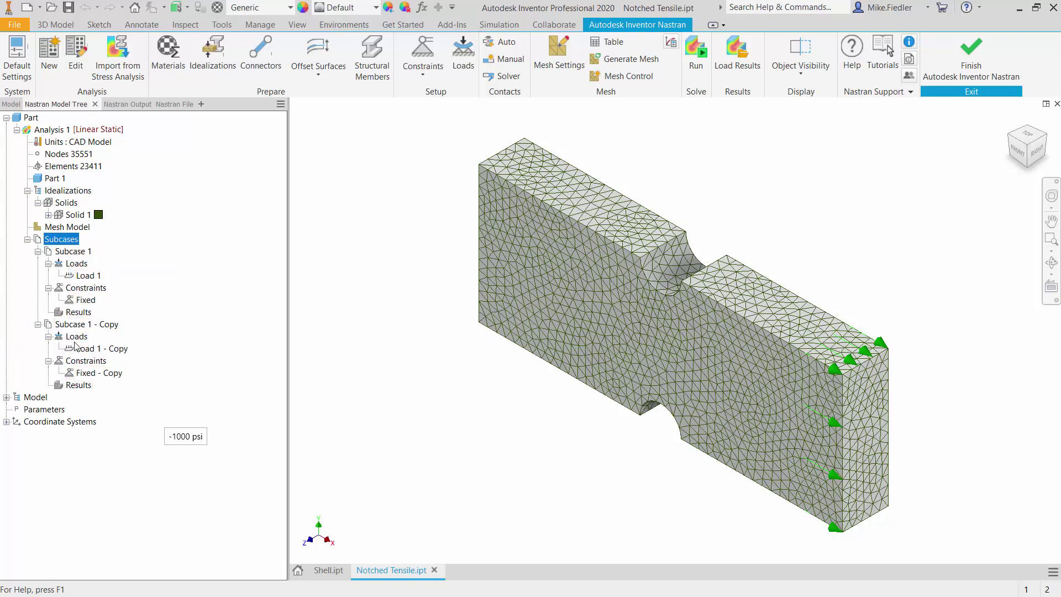
pyautogui.rightClick(83, 327)
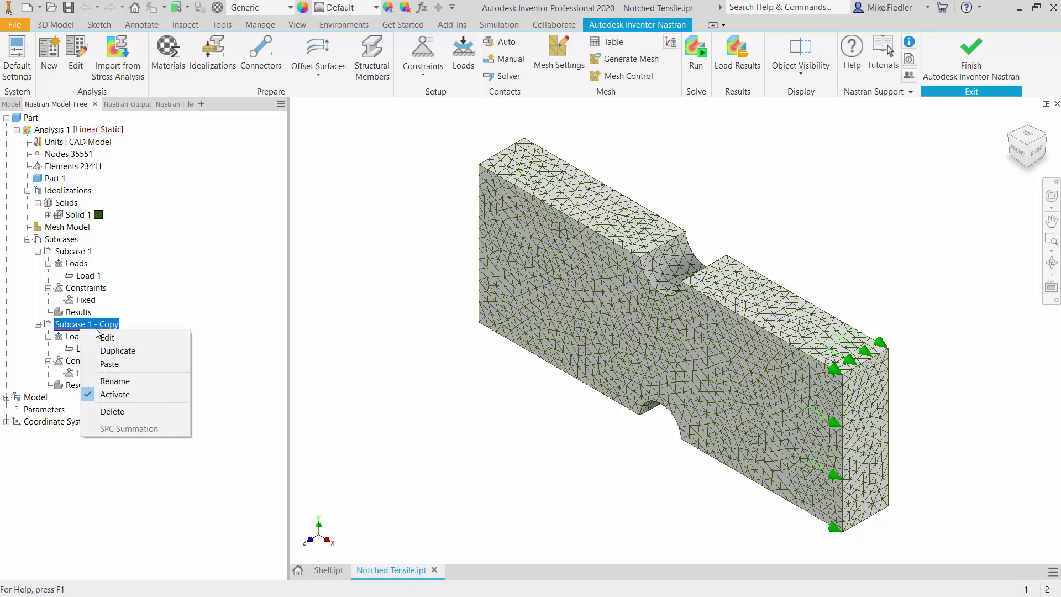
pyautogui.click(116, 381)
pyautogui.write('S')
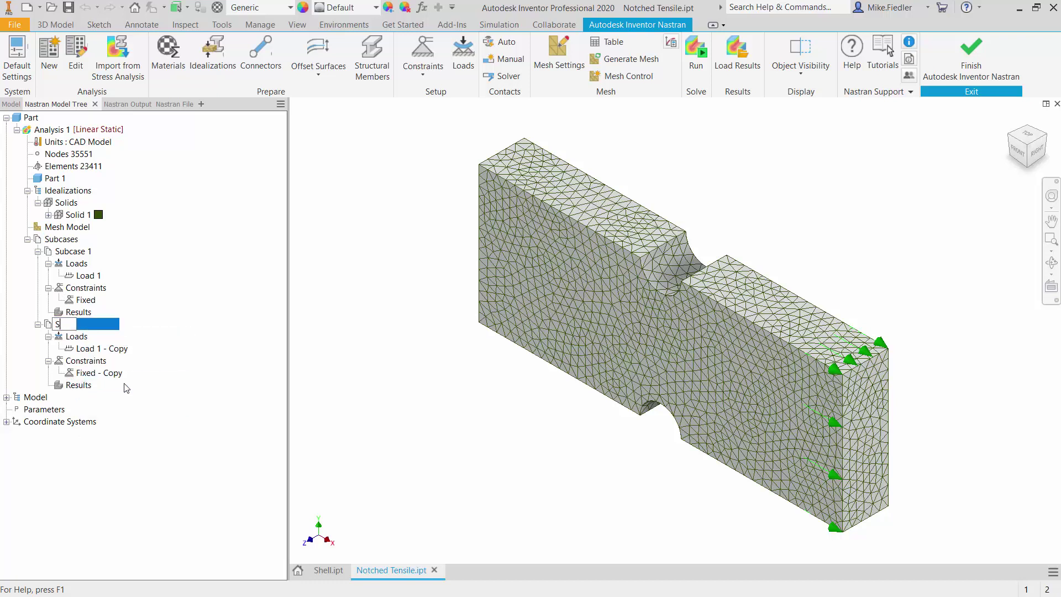
pyautogui.write('ubcase 2')
pyautogui.press('Return')
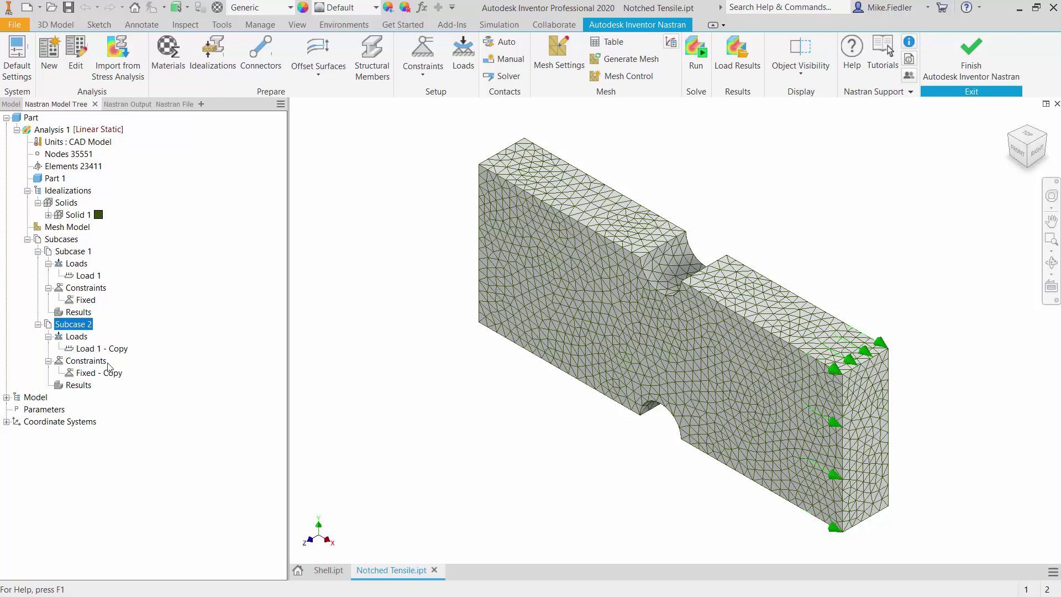
# Set the magnitude of the copied pressure load in Subcase 2 to -20000 psi.
pyautogui.rightClick(111, 348)
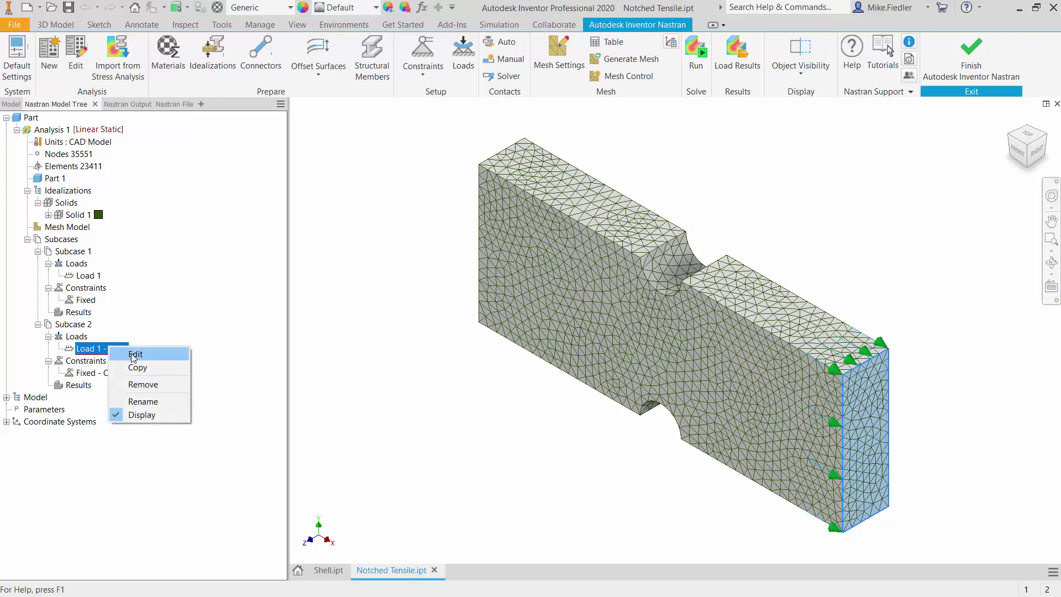
pyautogui.click(133, 356)
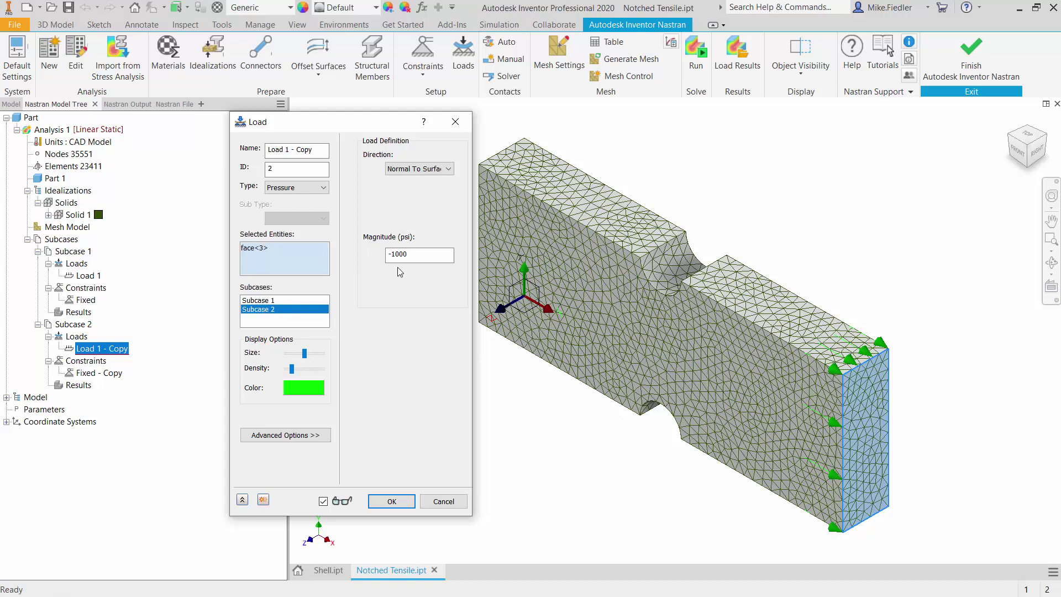
pyautogui.click(417, 255)
pyautogui.click(428, 252)
pyautogui.press('BackSpace')
pyautogui.press('BackSpace')
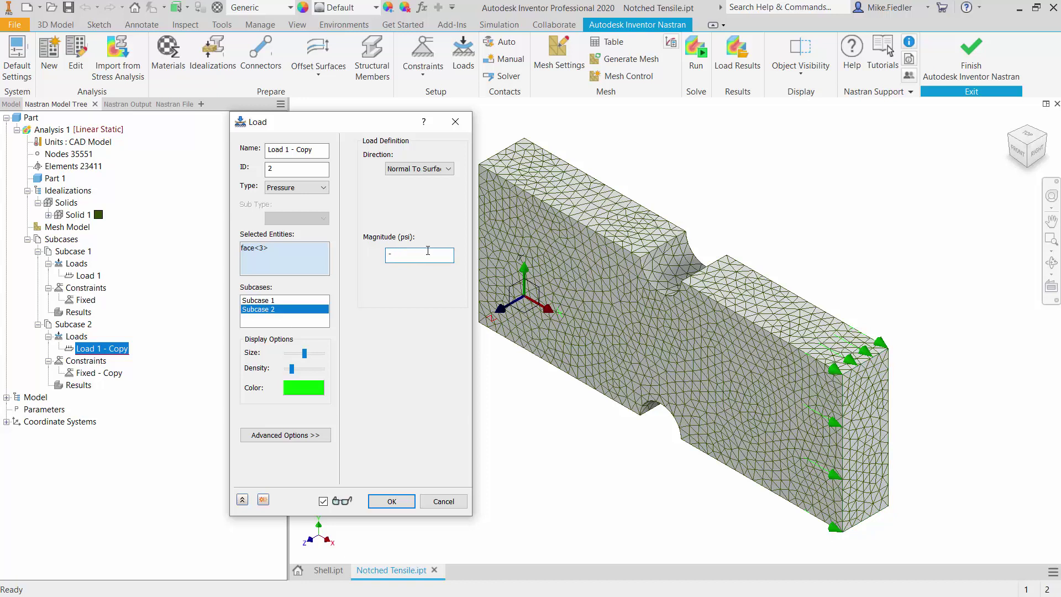
pyautogui.write('20000')
pyautogui.click(397, 502)
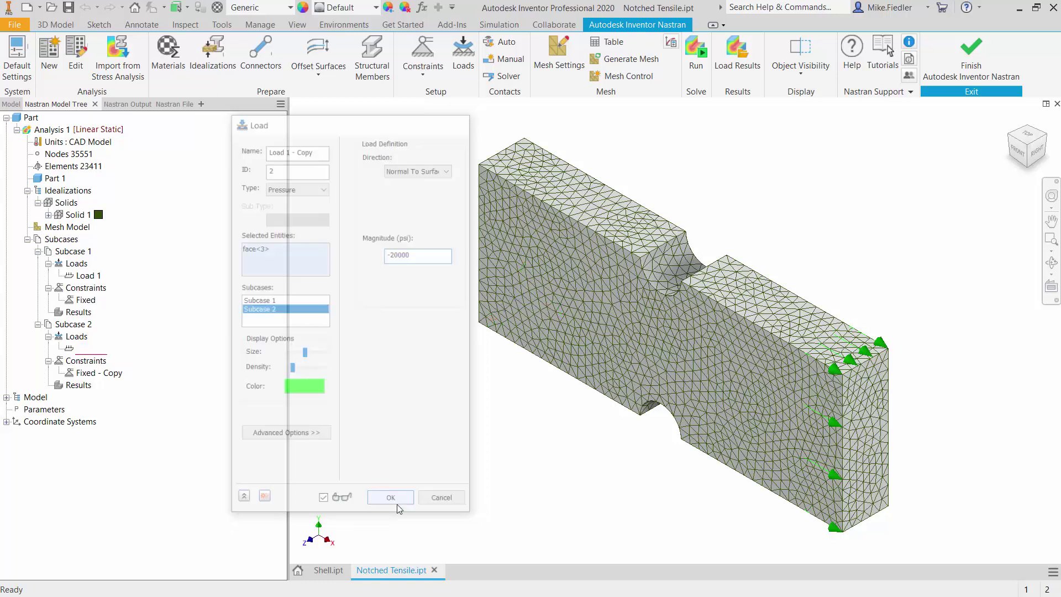
pyautogui.moveTo(116, 354)
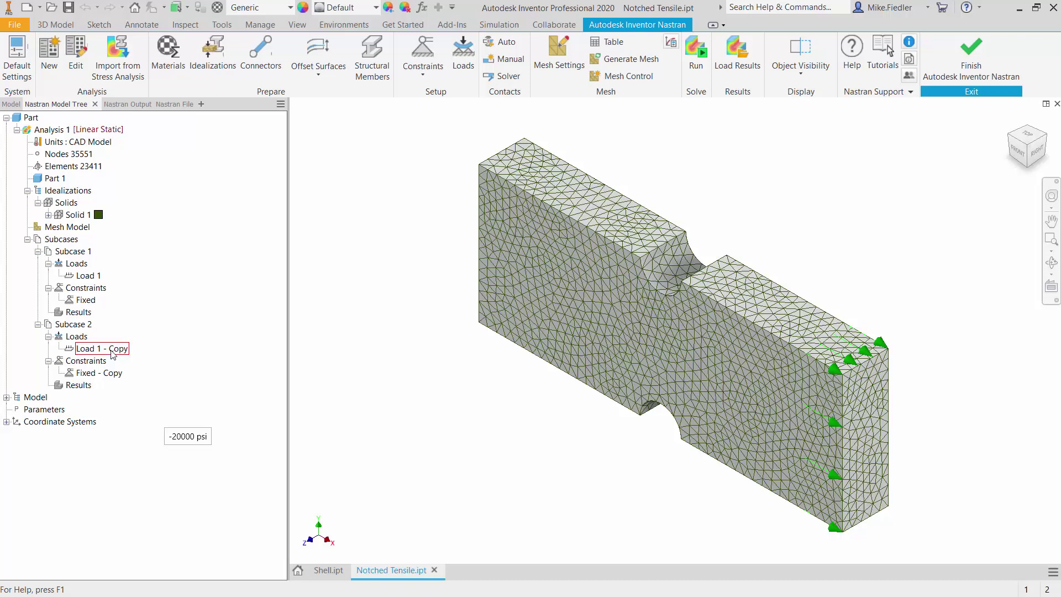
# Solve the linear static analysis and show the von Mises stress contour for Subcase 1.
pyautogui.moveTo(96, 281)
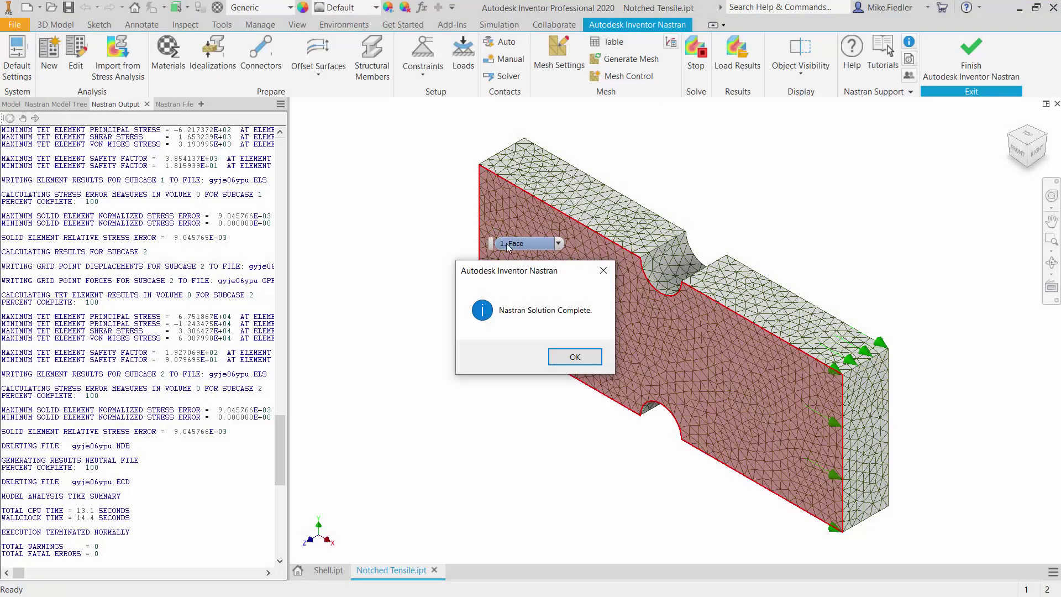
pyautogui.click(573, 357)
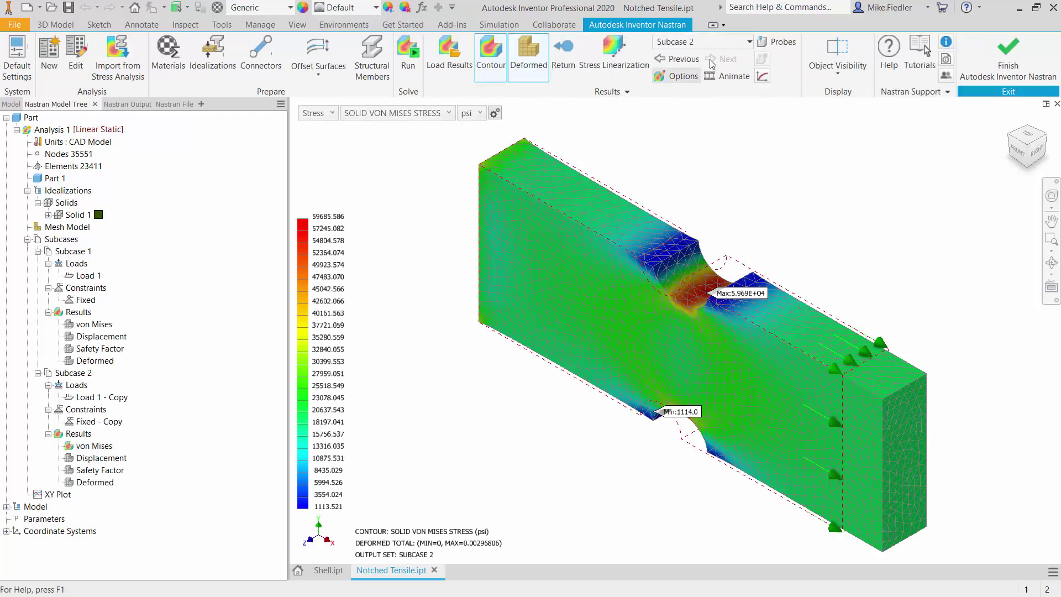
pyautogui.click(724, 41)
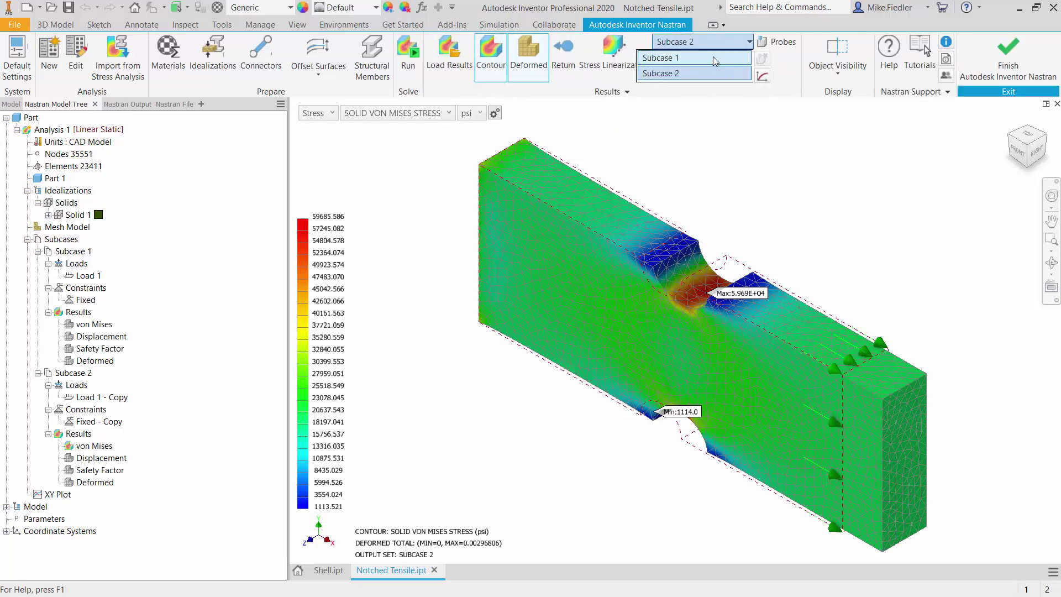
pyautogui.click(713, 57)
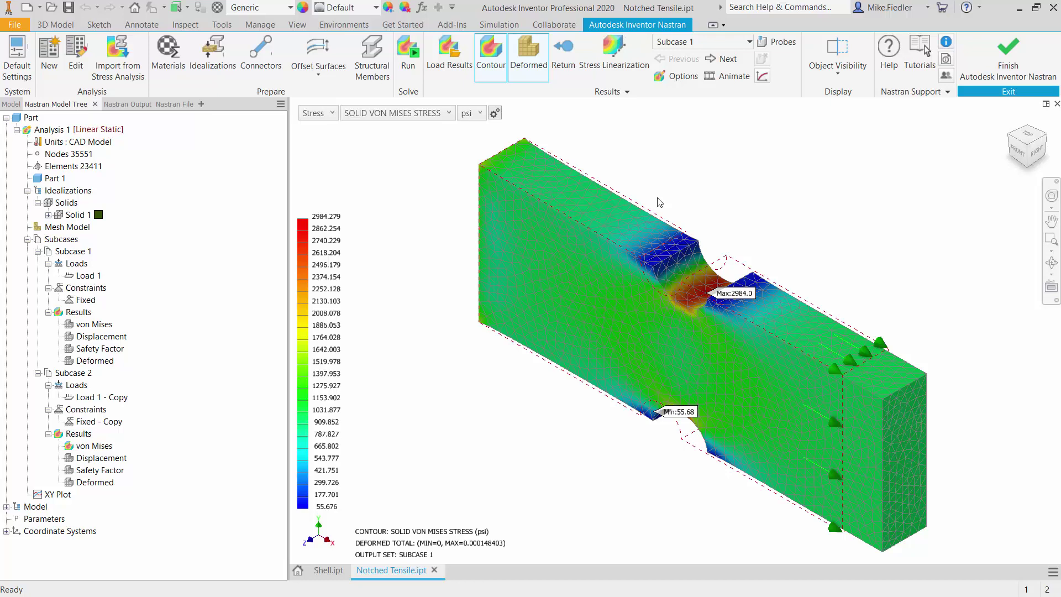
# View the solid X-normal stress contour for Subcase 1 and Subcase 2, and return to the meshed model.
pyautogui.click(431, 113)
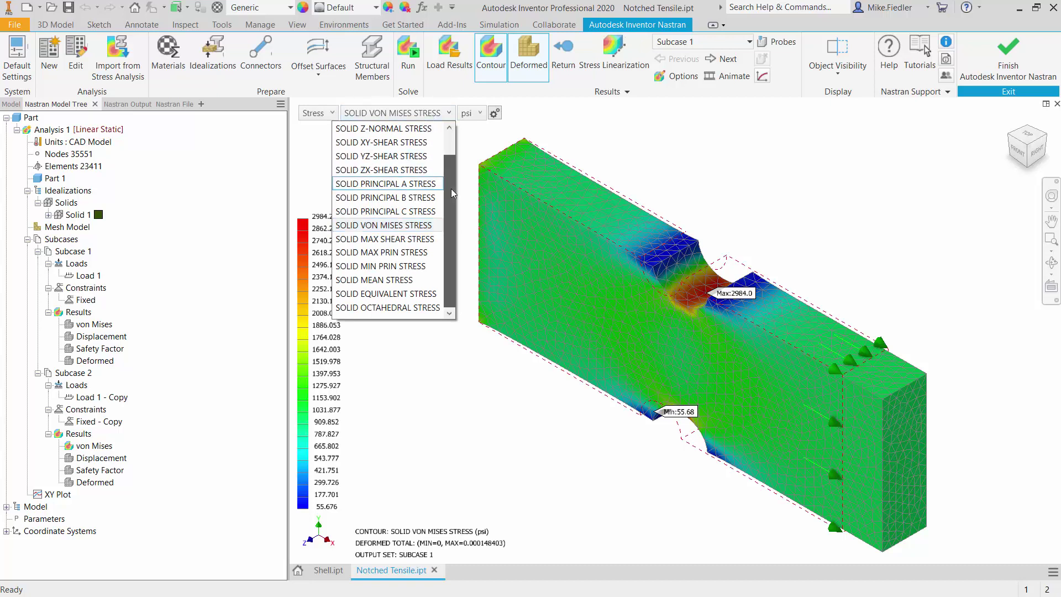
pyautogui.moveTo(451, 188); pyautogui.dragTo(448, 133)
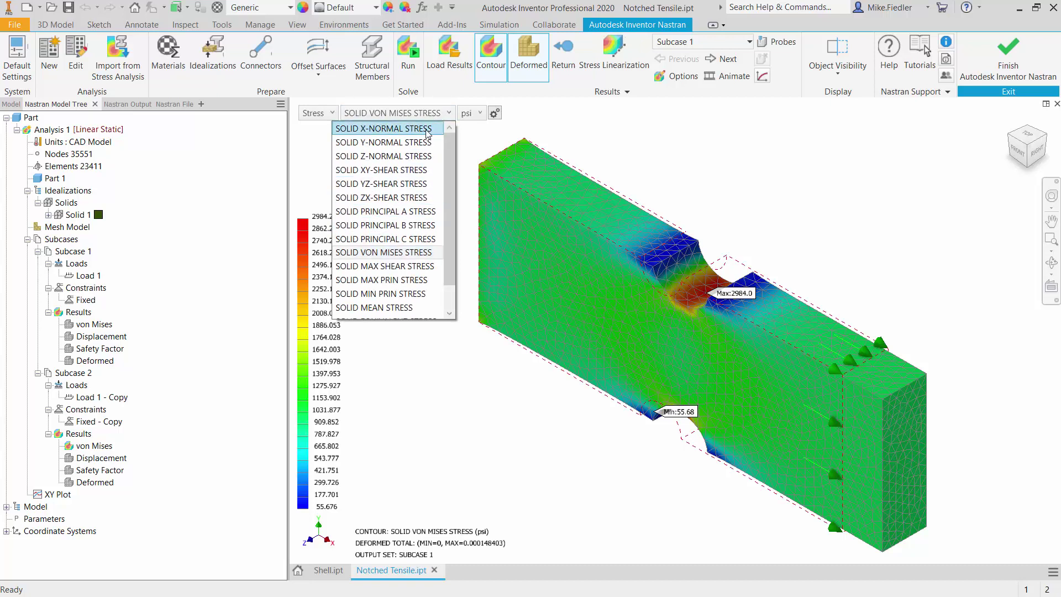
pyautogui.click(428, 131)
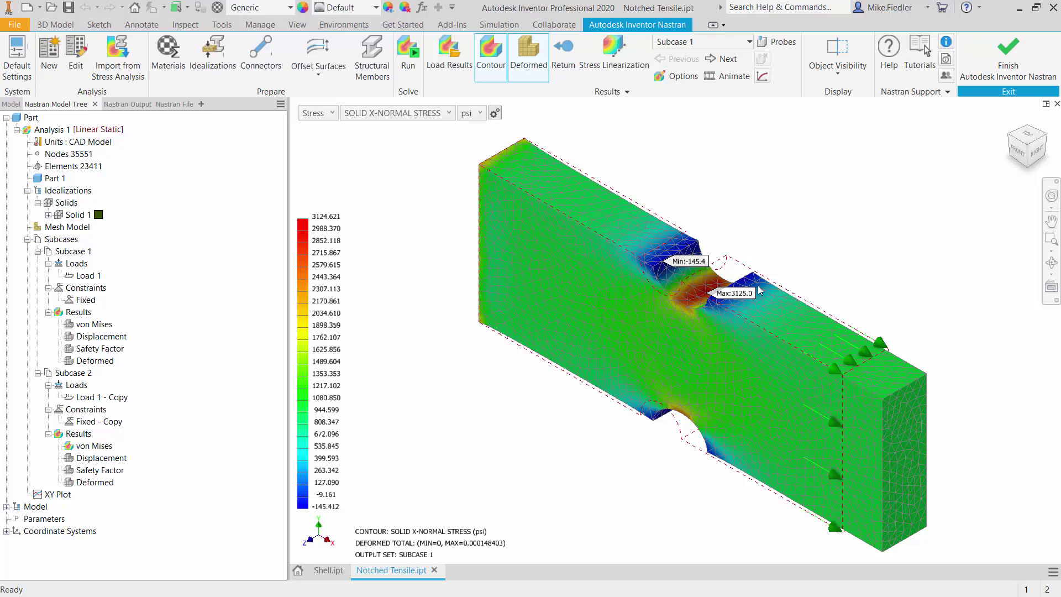
pyautogui.click(726, 46)
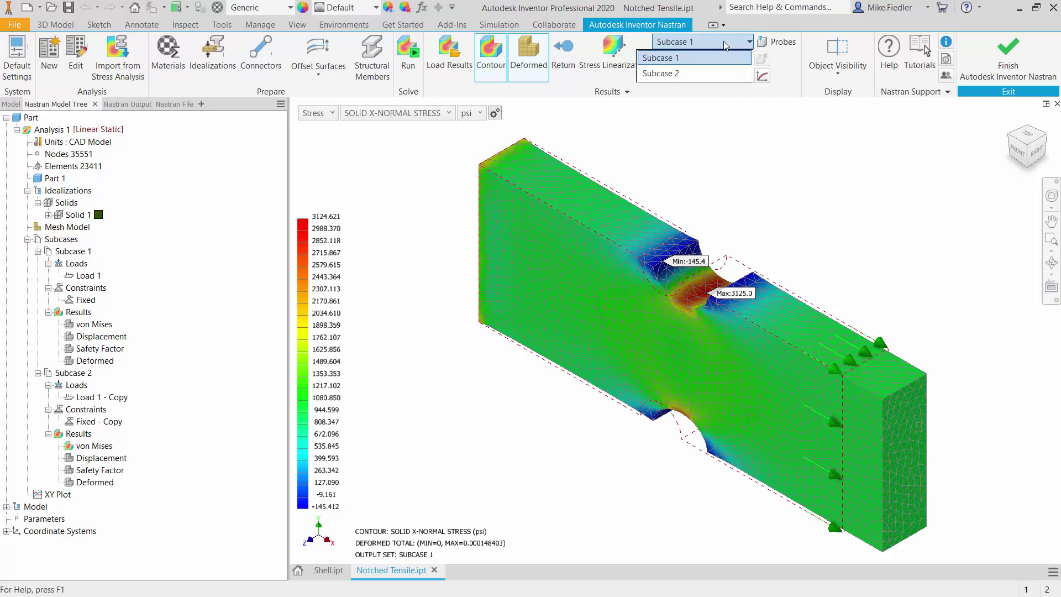
pyautogui.click(715, 75)
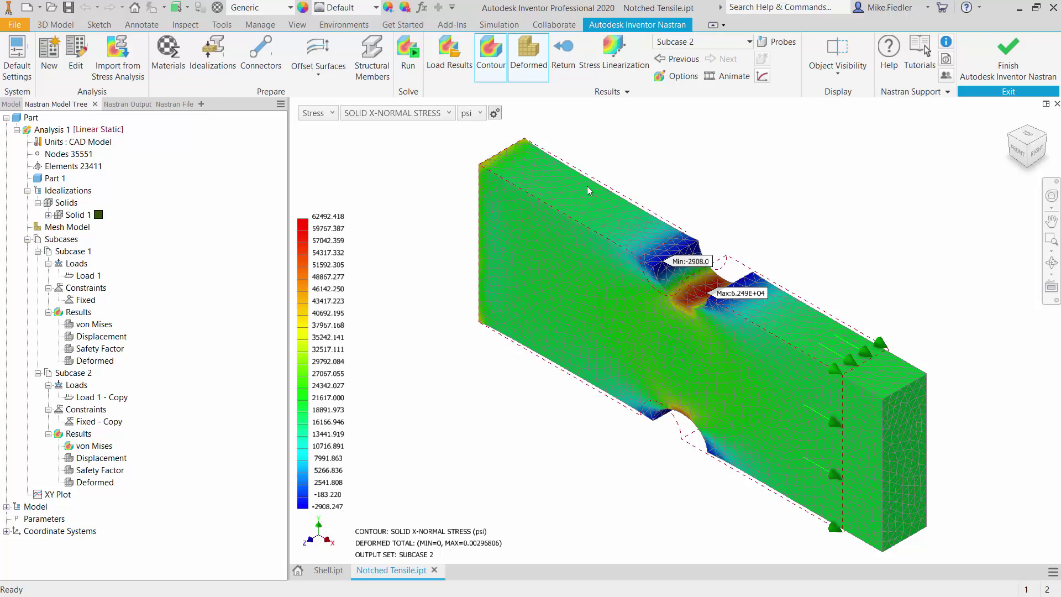
pyautogui.click(565, 55)
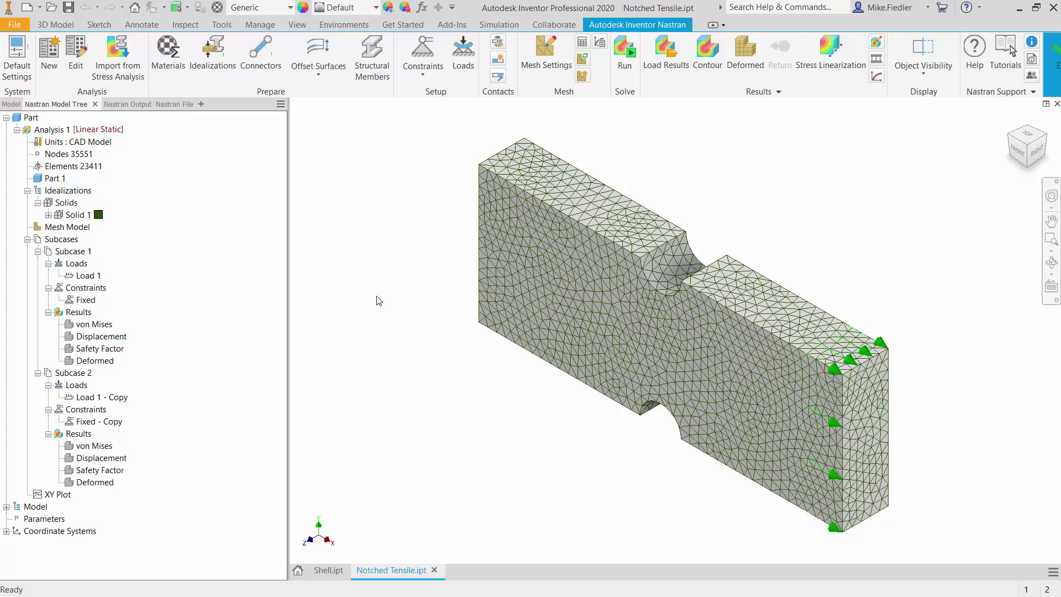
# Duplicate Analysis 1 and name the copy Analysis 2.
pyautogui.rightClick(45, 131)
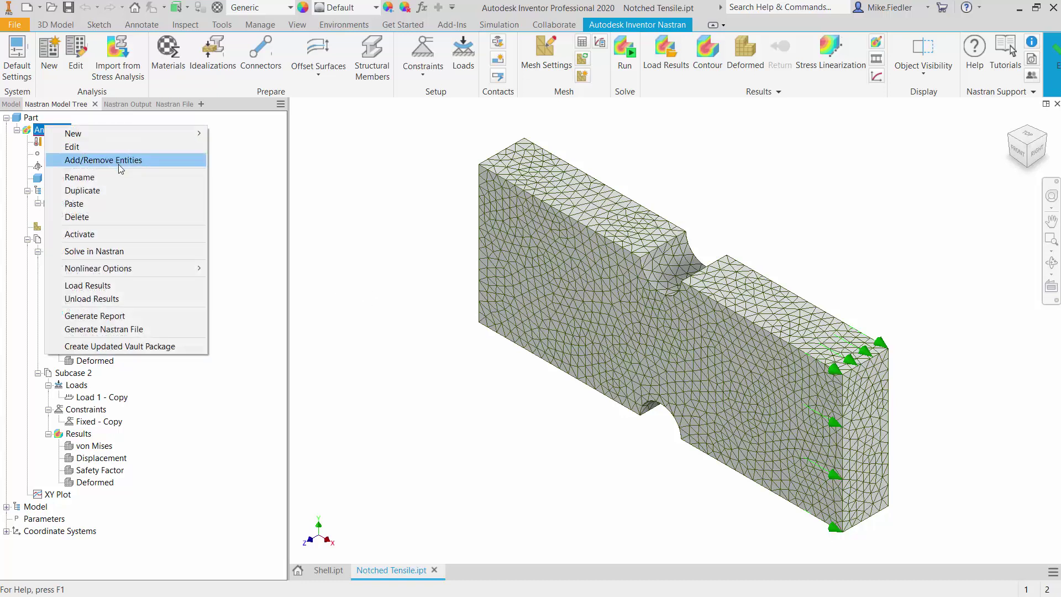
pyautogui.click(122, 190)
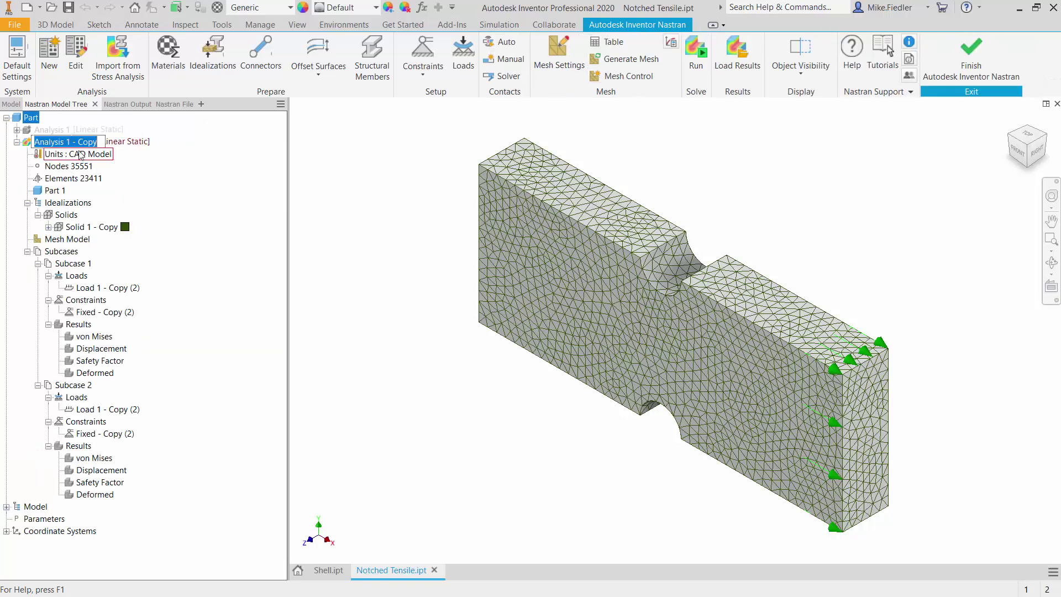
pyautogui.write('Anal')
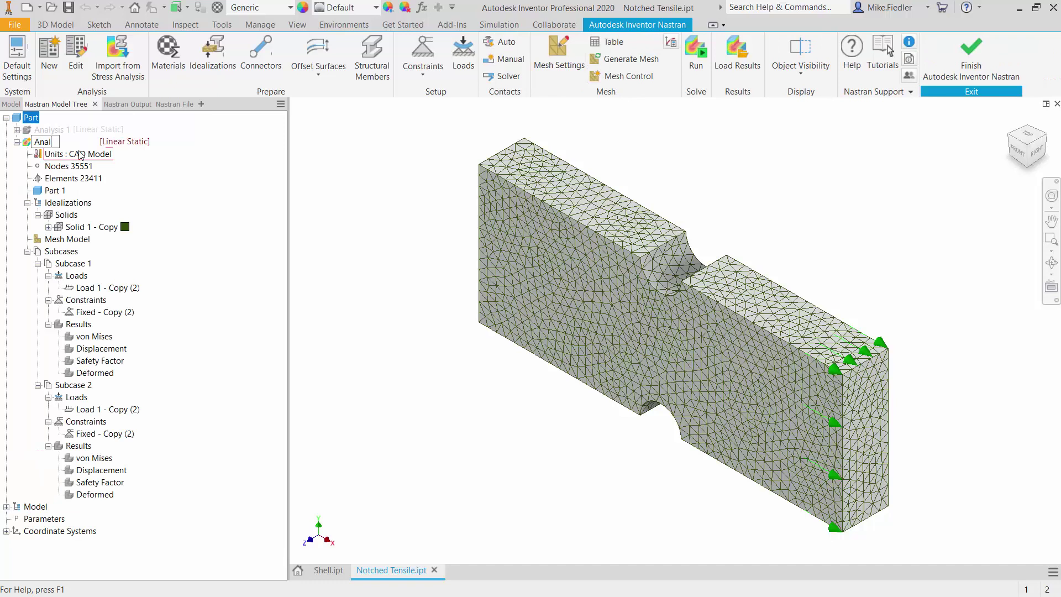
pyautogui.write('ysis 2')
pyautogui.press('Return')
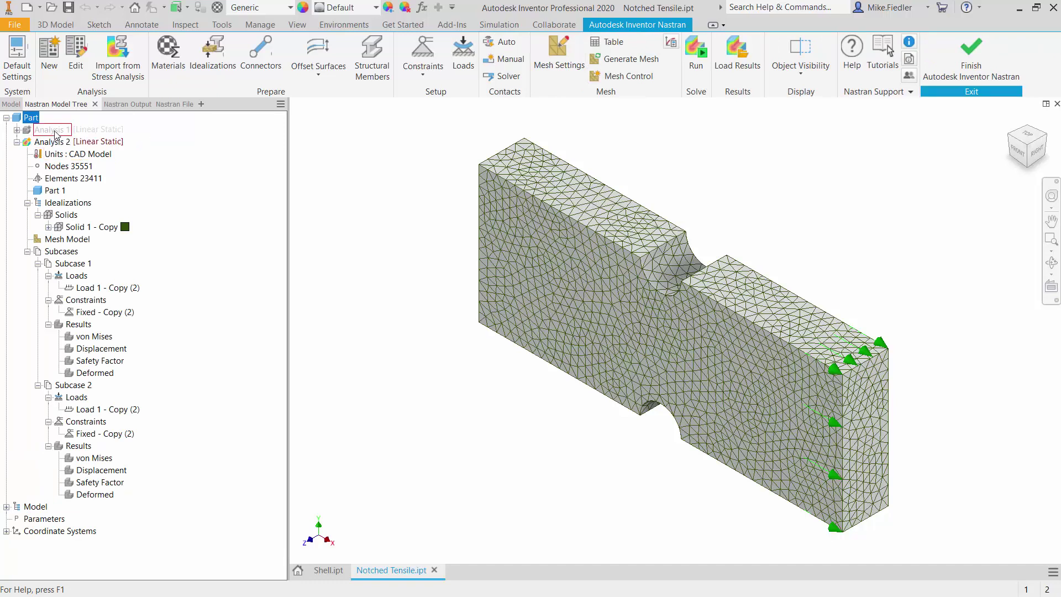
# Change the type of Analysis 2 to Nonlinear Static, check its contact and large displacement options, and accept.
pyautogui.doubleClick(54, 143)
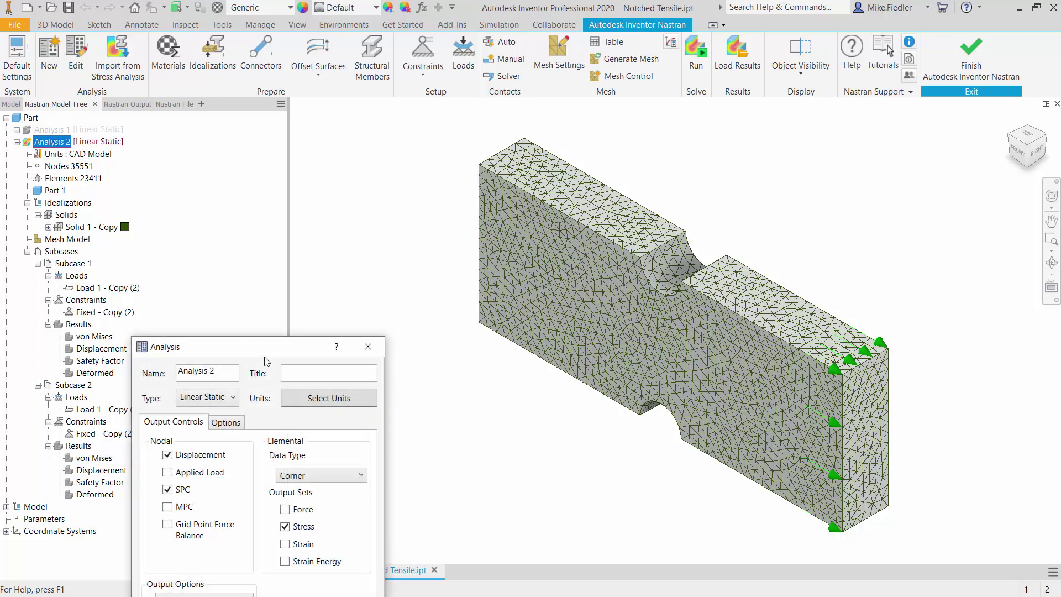
pyautogui.moveTo(265, 340); pyautogui.dragTo(335, 142)
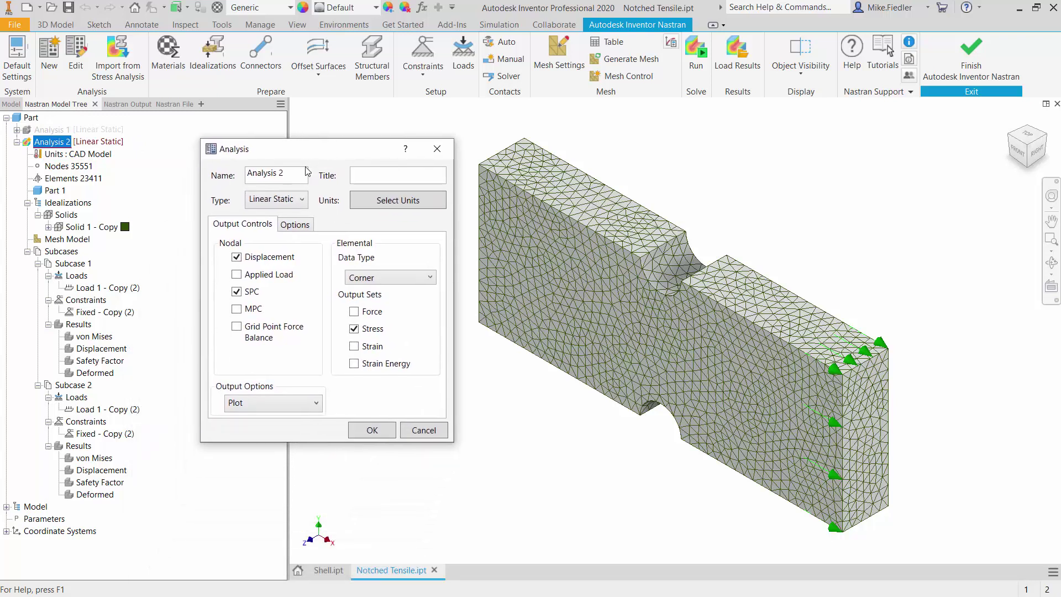
pyautogui.click(282, 200)
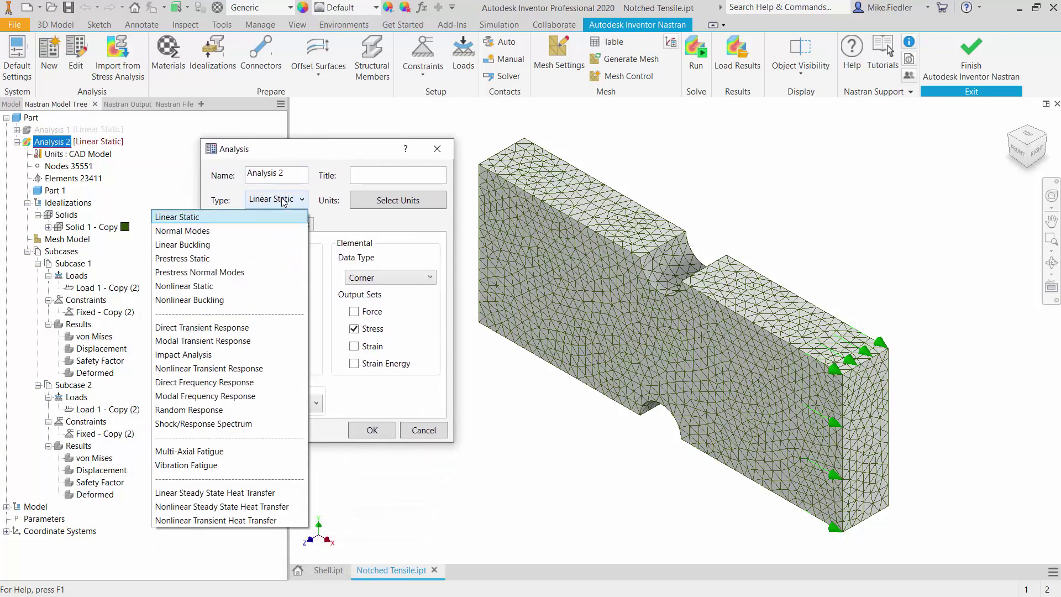
pyautogui.click(263, 286)
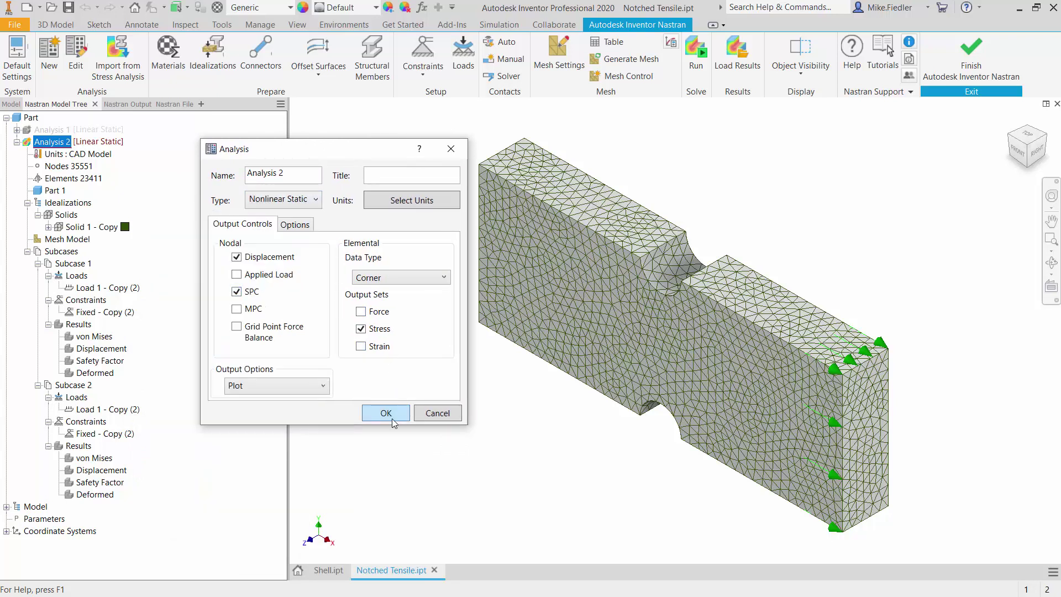
pyautogui.click(301, 231)
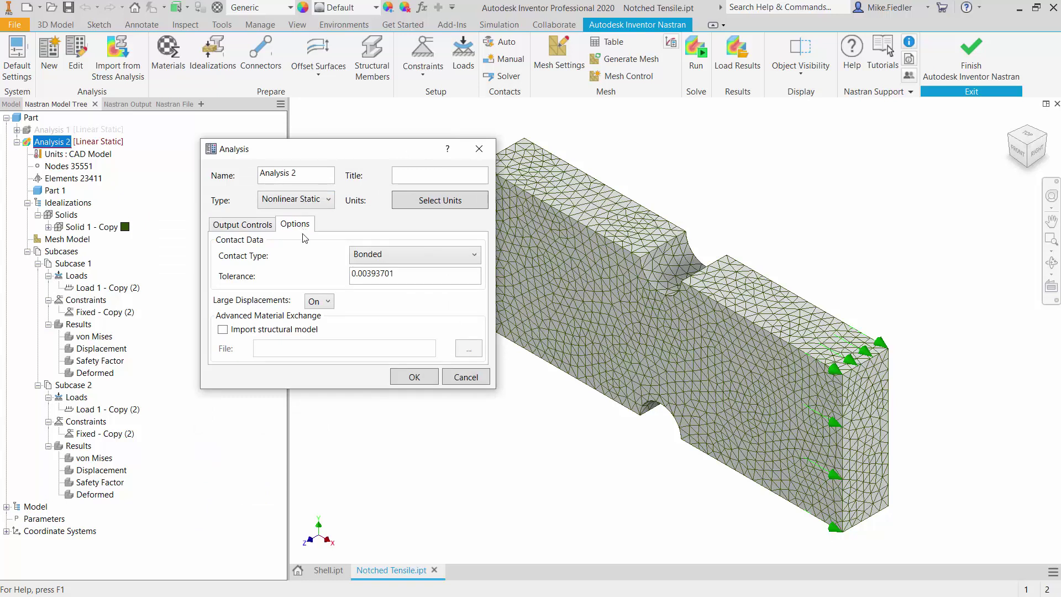
pyautogui.click(415, 378)
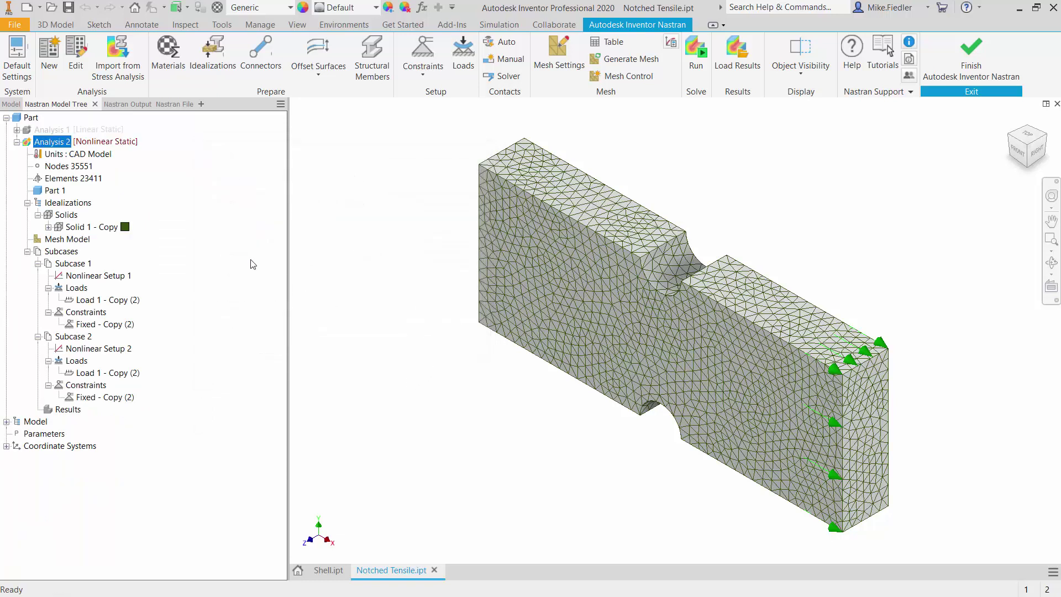
# Open the nonlinear material data of the Steel ASTM A36 material assigned to Solid 1 - Copy in Analysis 2.
pyautogui.click(48, 227)
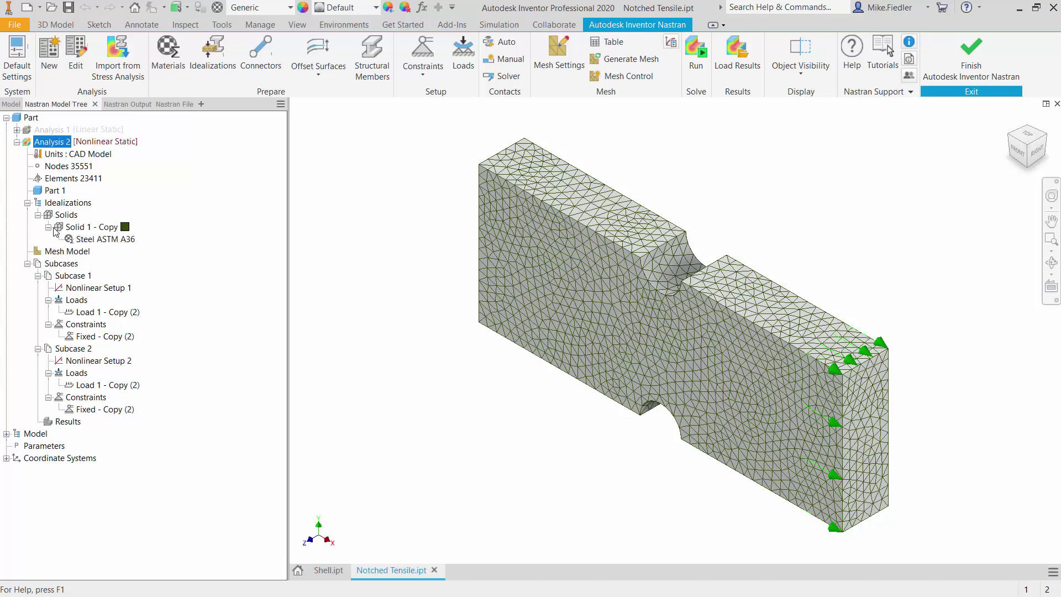
pyautogui.rightClick(100, 239)
pyautogui.click(139, 248)
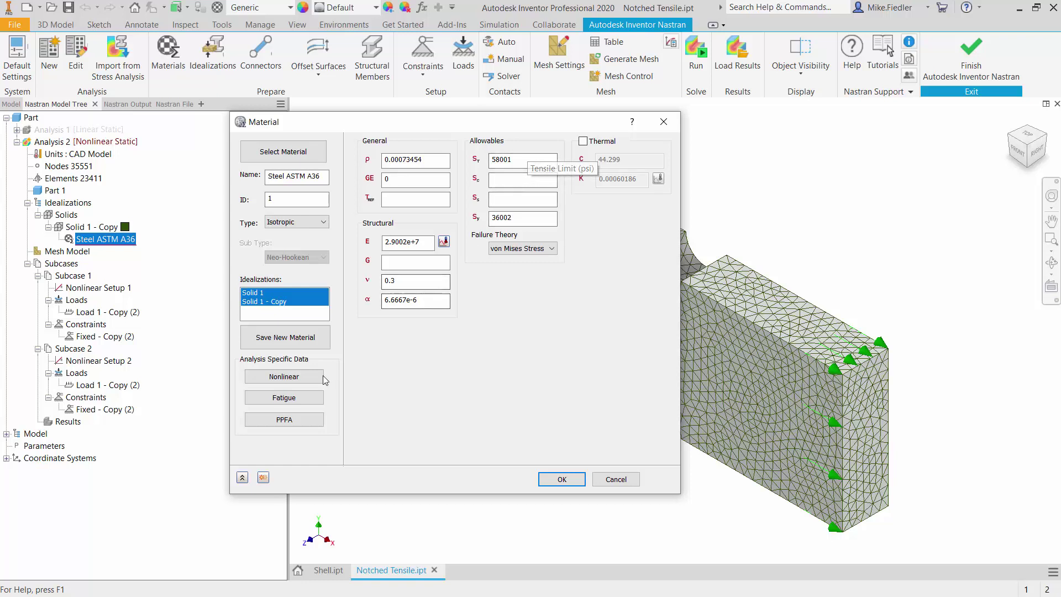
pyautogui.click(261, 381)
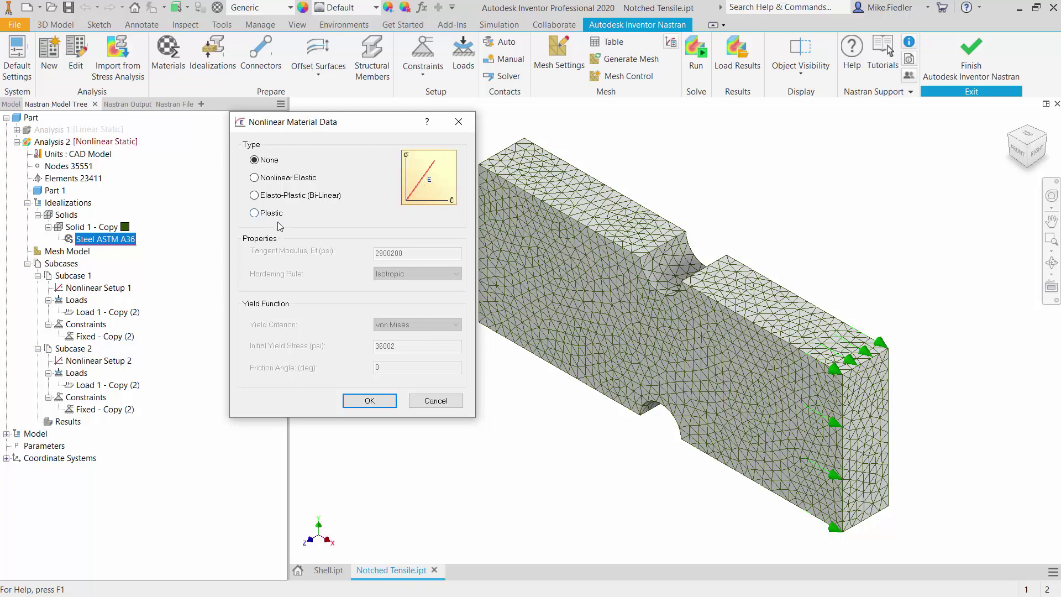
# Examine the Nonlinear Elastic and Plastic material types, including the hardening rule and yield criterion options for Plastic.
pyautogui.click(278, 177)
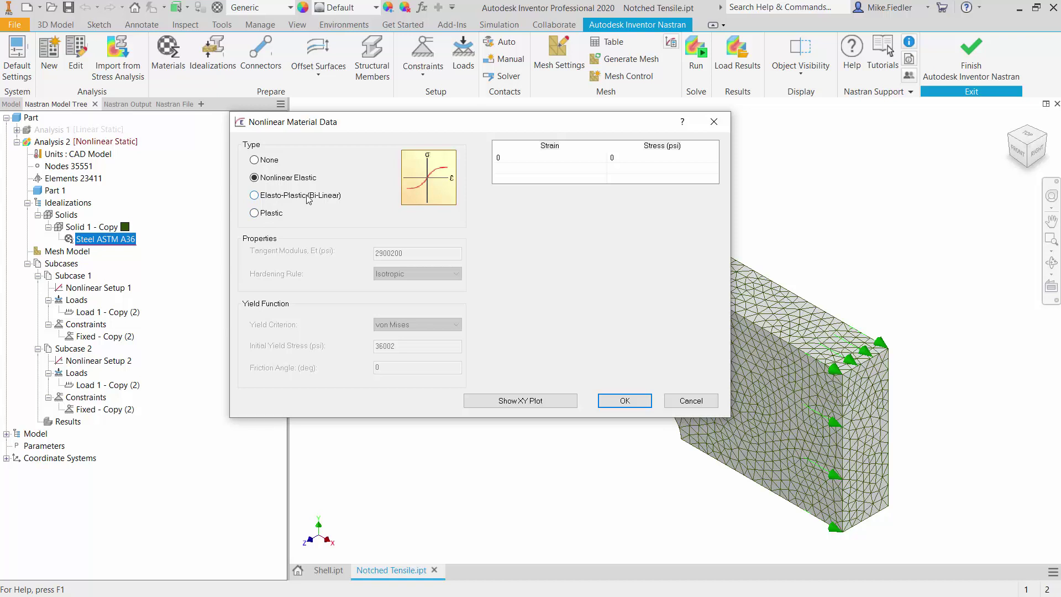
pyautogui.click(271, 218)
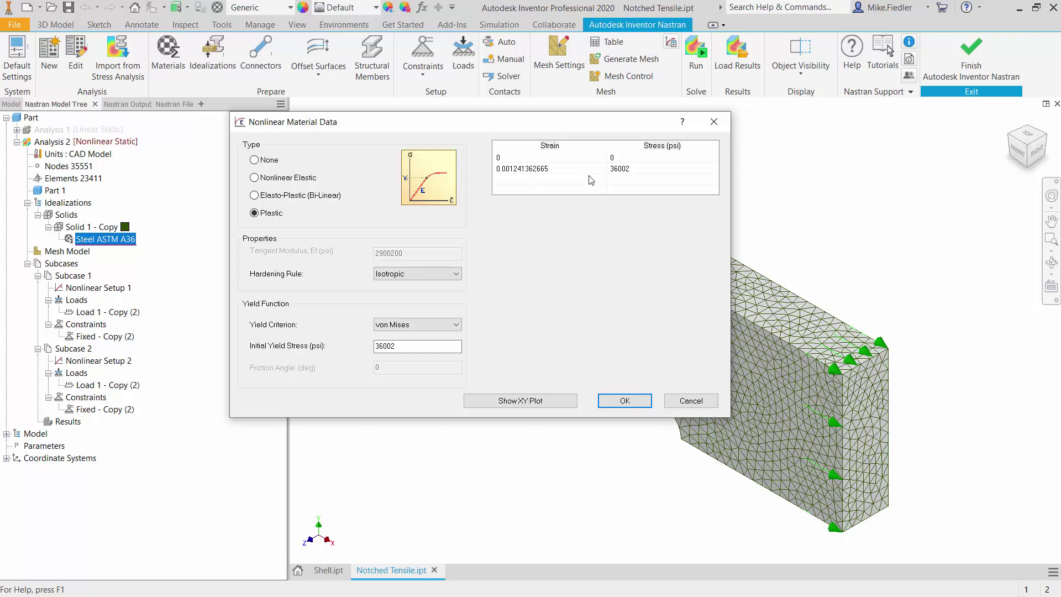
pyautogui.click(395, 348)
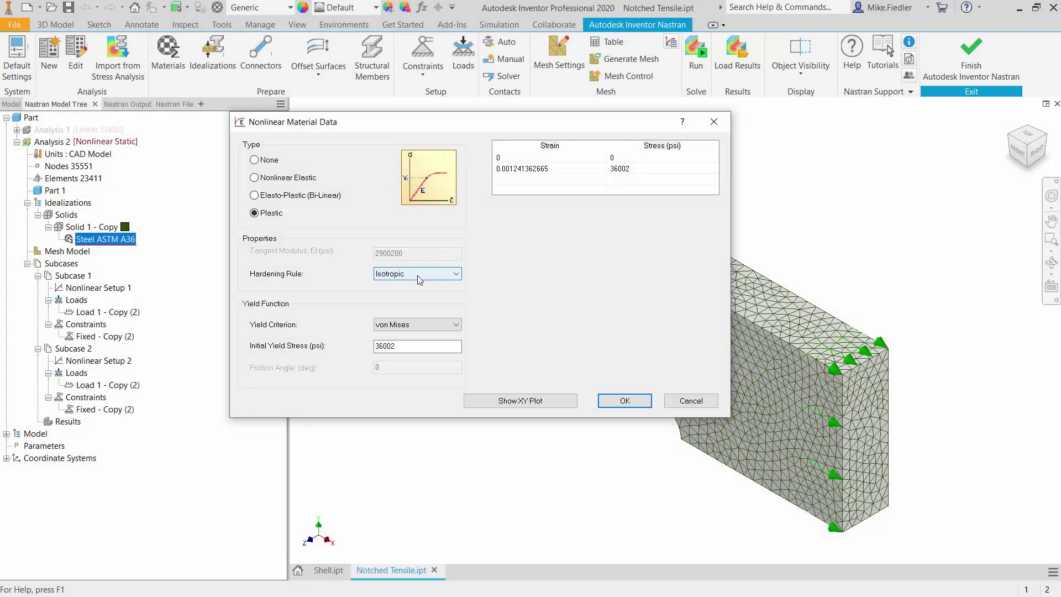
pyautogui.click(421, 274)
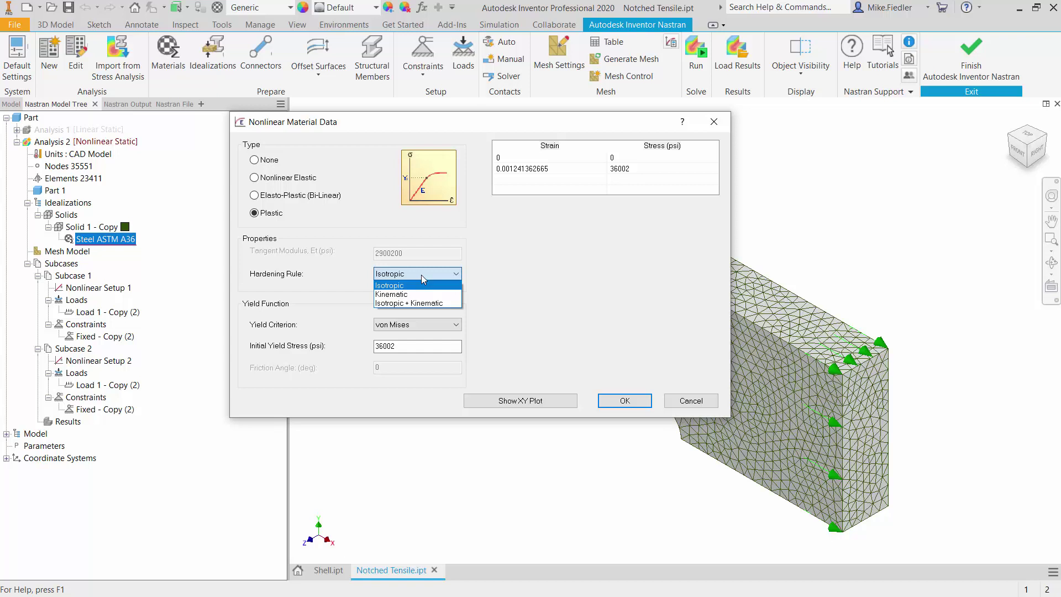
pyautogui.click(529, 259)
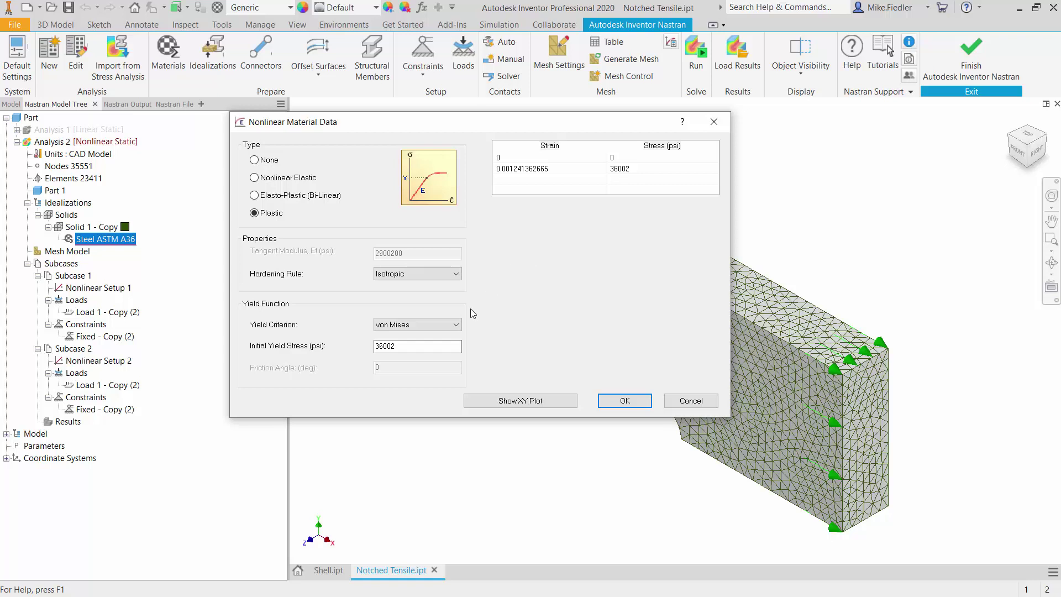
pyautogui.click(446, 328)
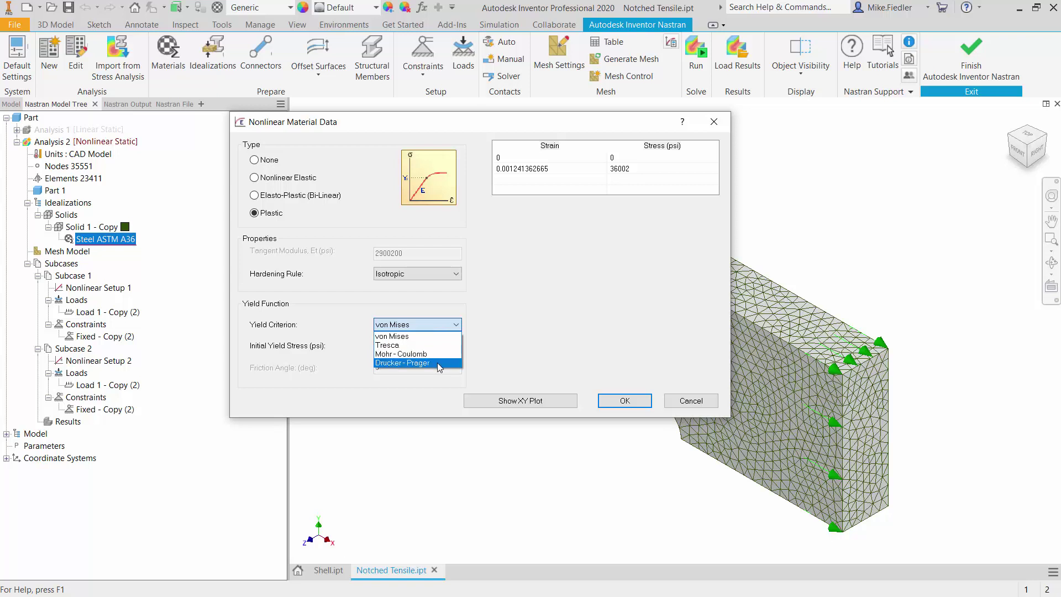
pyautogui.click(440, 326)
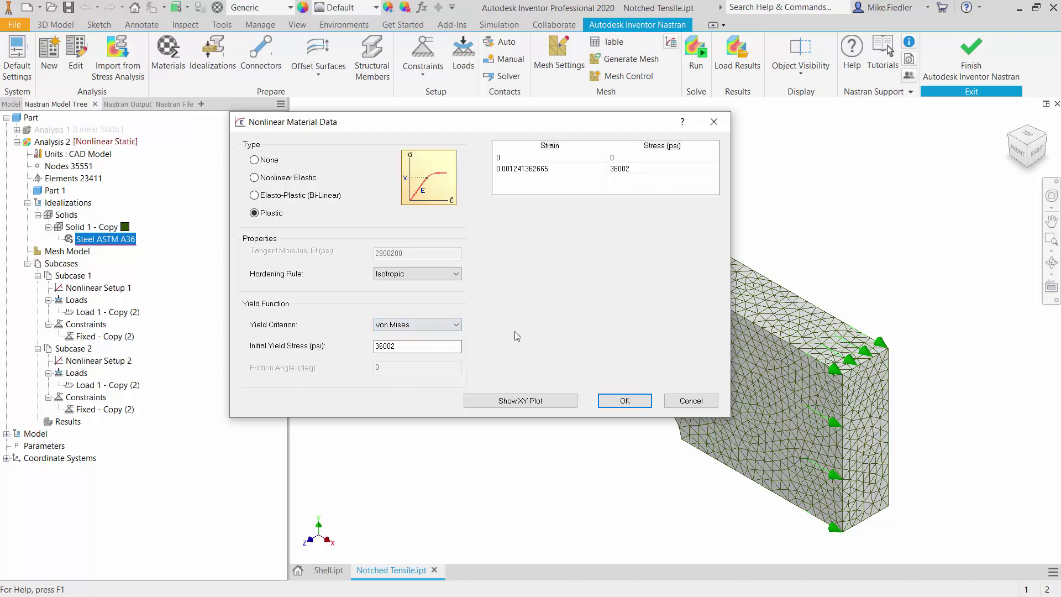
pyautogui.click(437, 324)
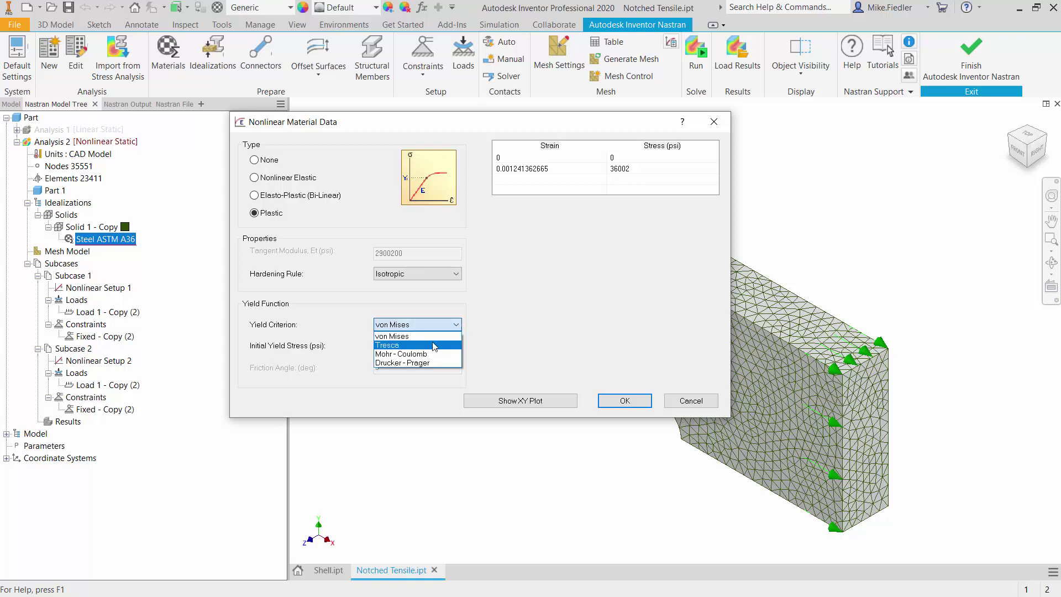
pyautogui.click(480, 314)
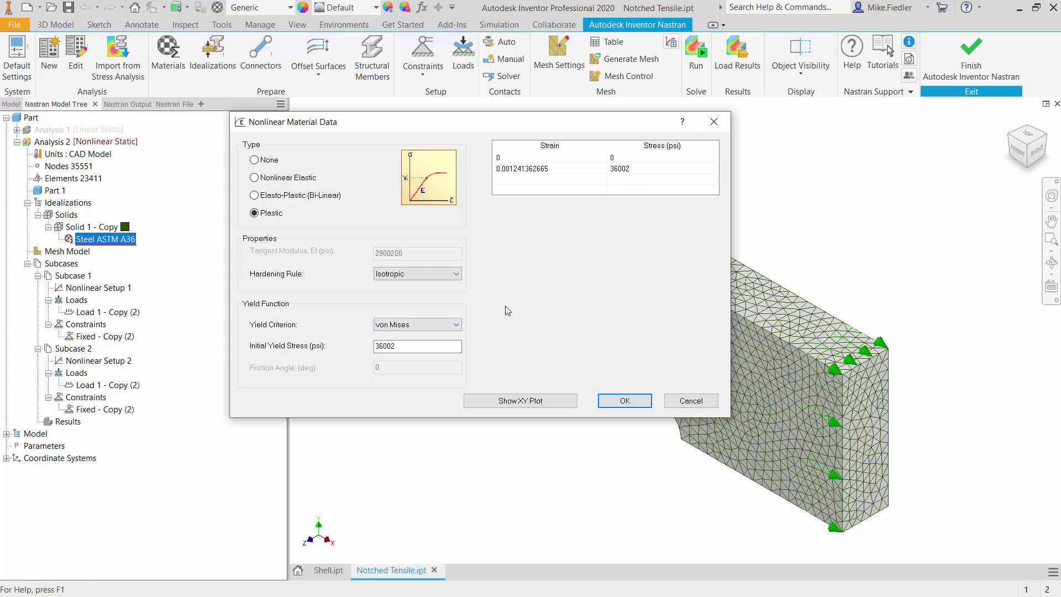
# Set the nonlinear type of Steel ASTM A36 to Elasto-Plastic (Bi-Linear) and accept the material.
pyautogui.click(313, 196)
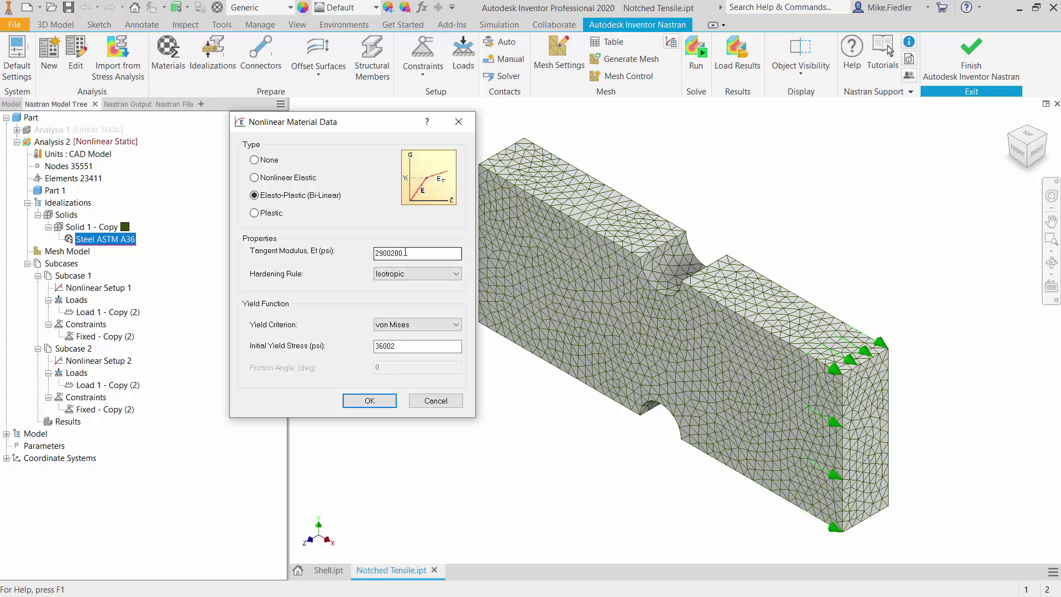
pyautogui.moveTo(406, 253); pyautogui.dragTo(360, 256)
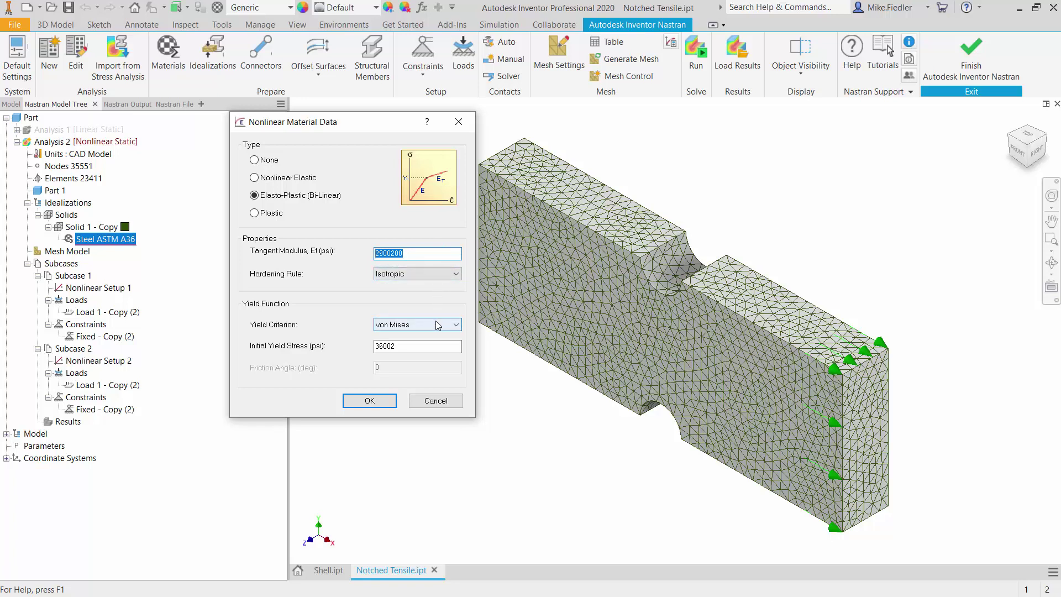
pyautogui.click(385, 402)
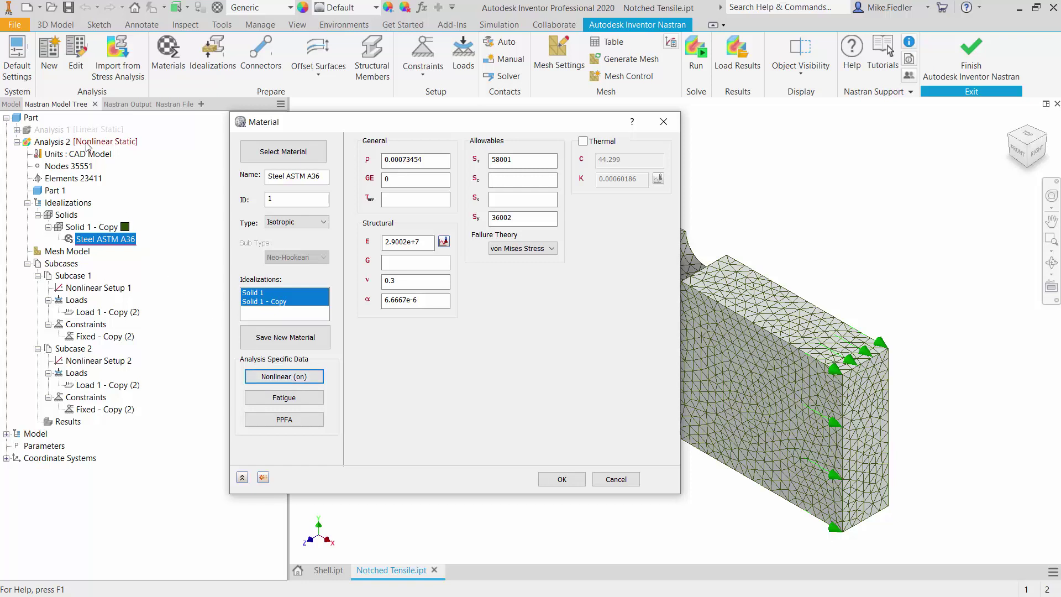
pyautogui.click(562, 479)
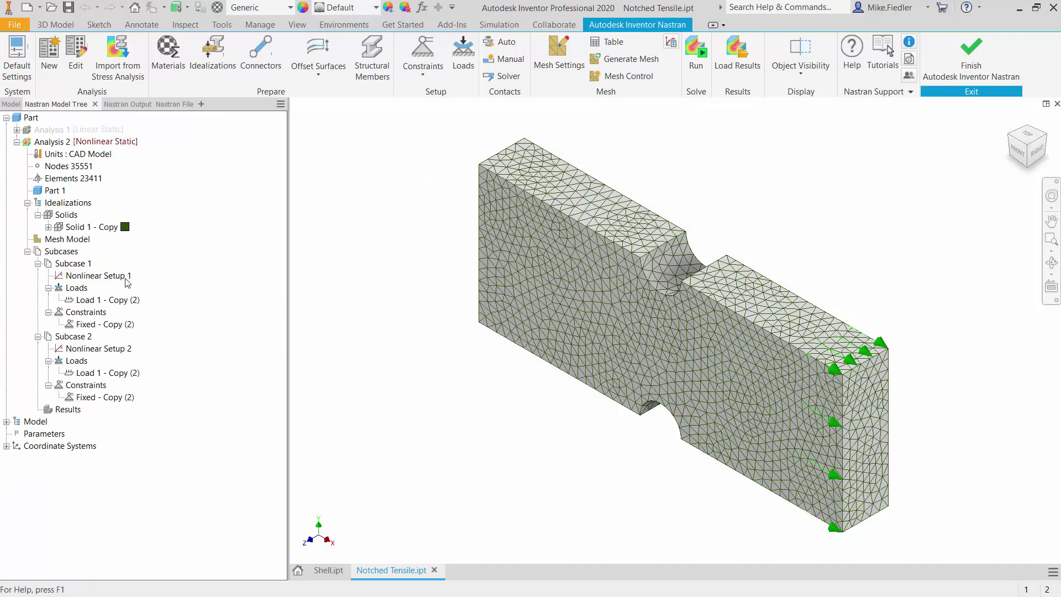
# Set Nonlinear Setup 1 to 20 increments with intermediate output On, and run Analysis 2.
pyautogui.rightClick(92, 280)
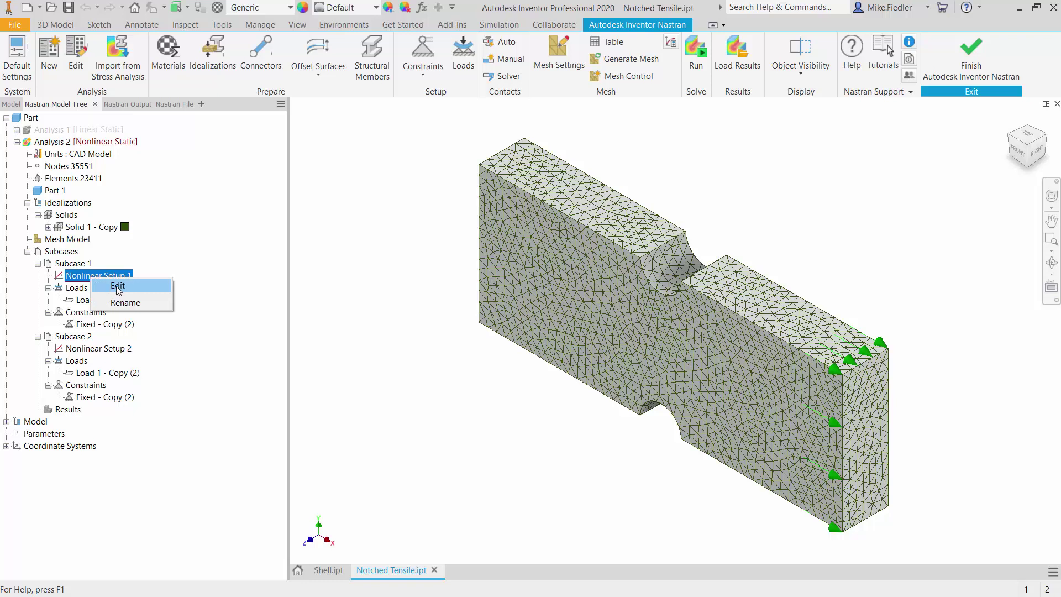
pyautogui.click(117, 285)
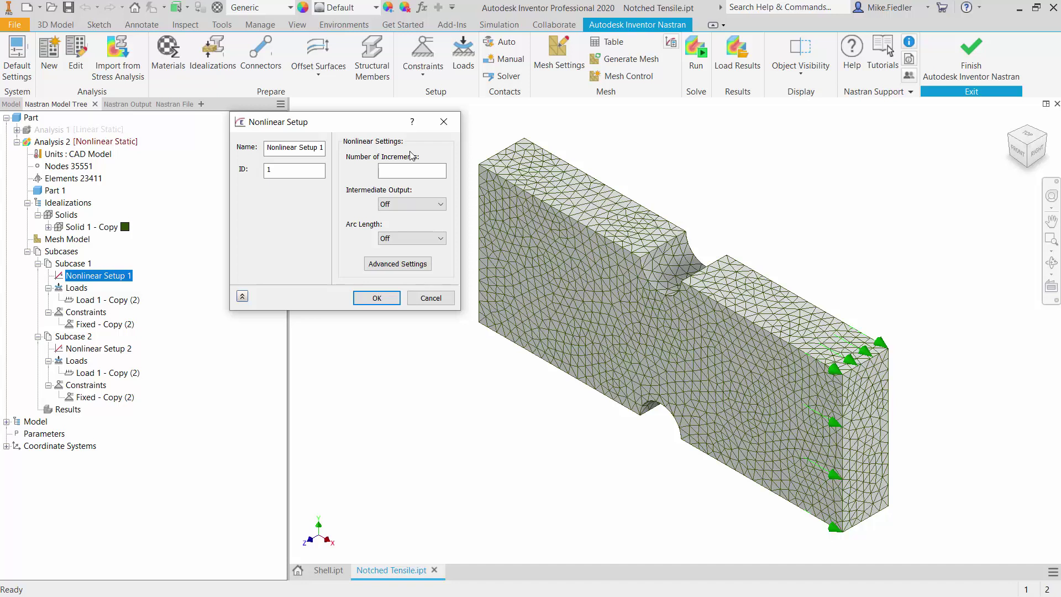
pyautogui.click(407, 171)
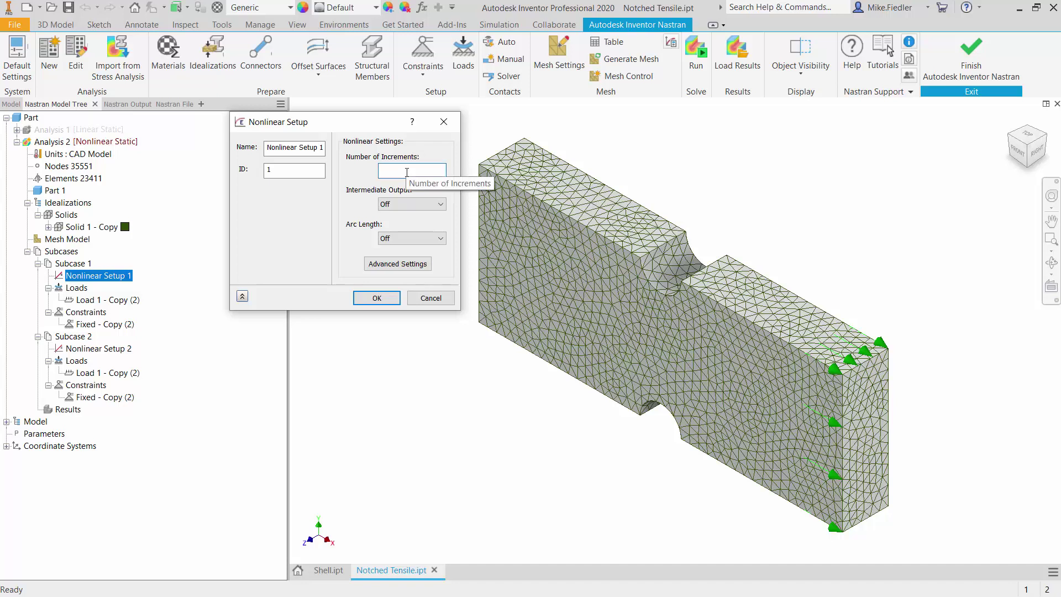
pyautogui.write('20')
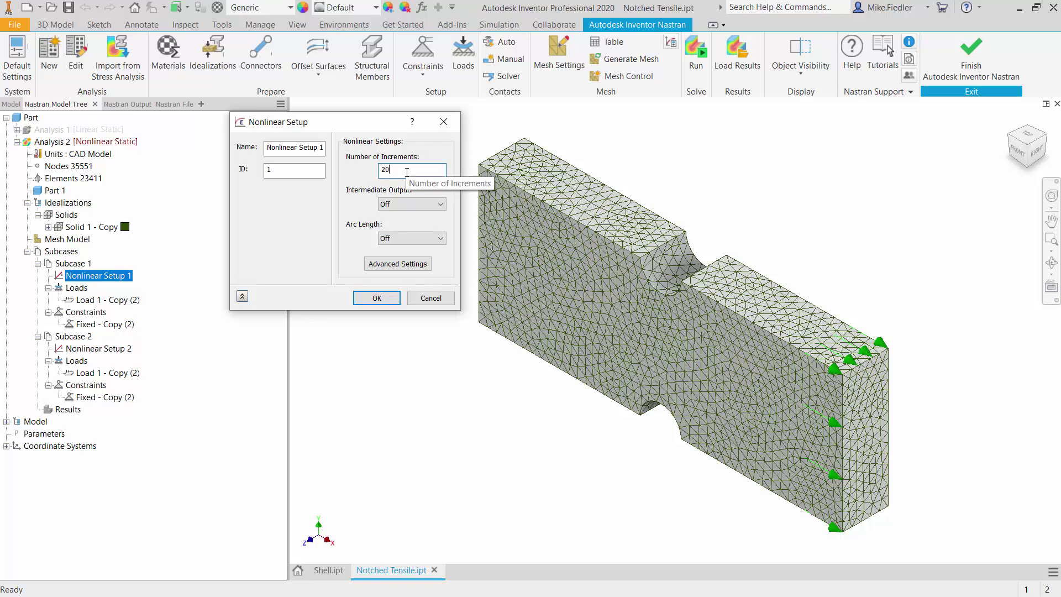
pyautogui.click(421, 205)
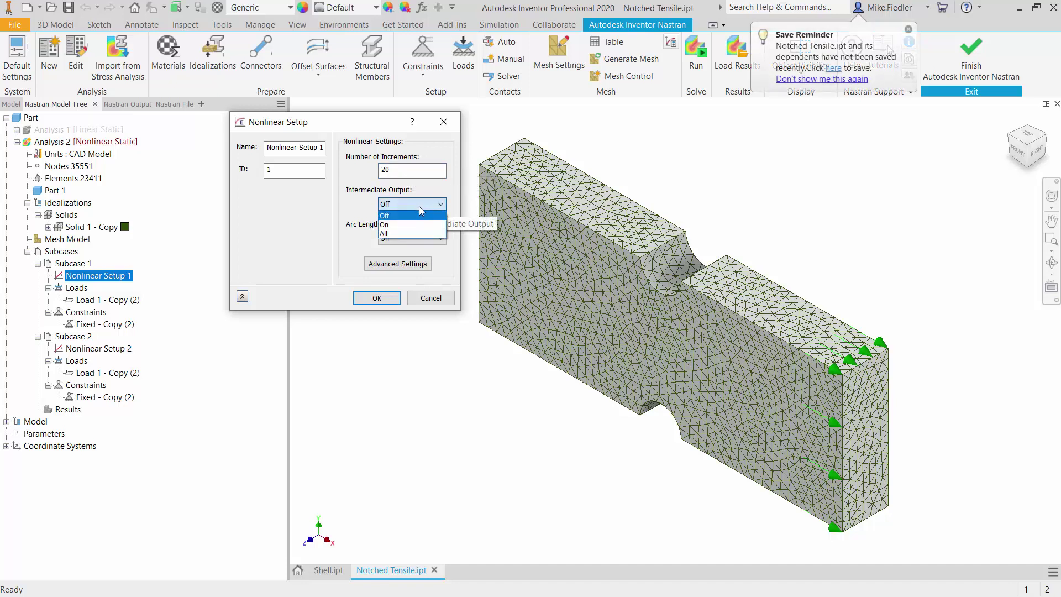
pyautogui.click(412, 225)
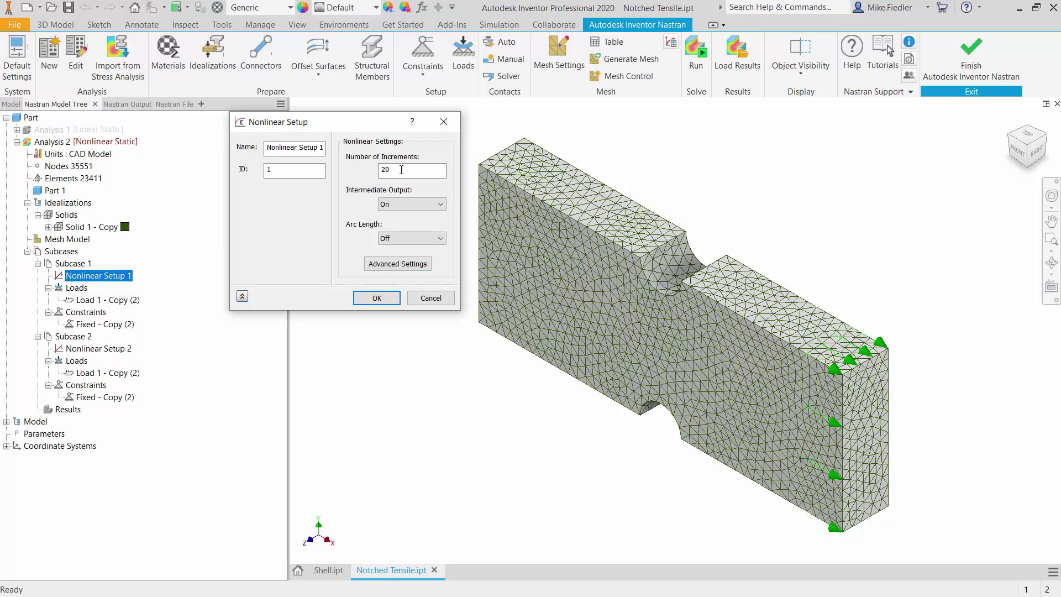
pyautogui.click(378, 298)
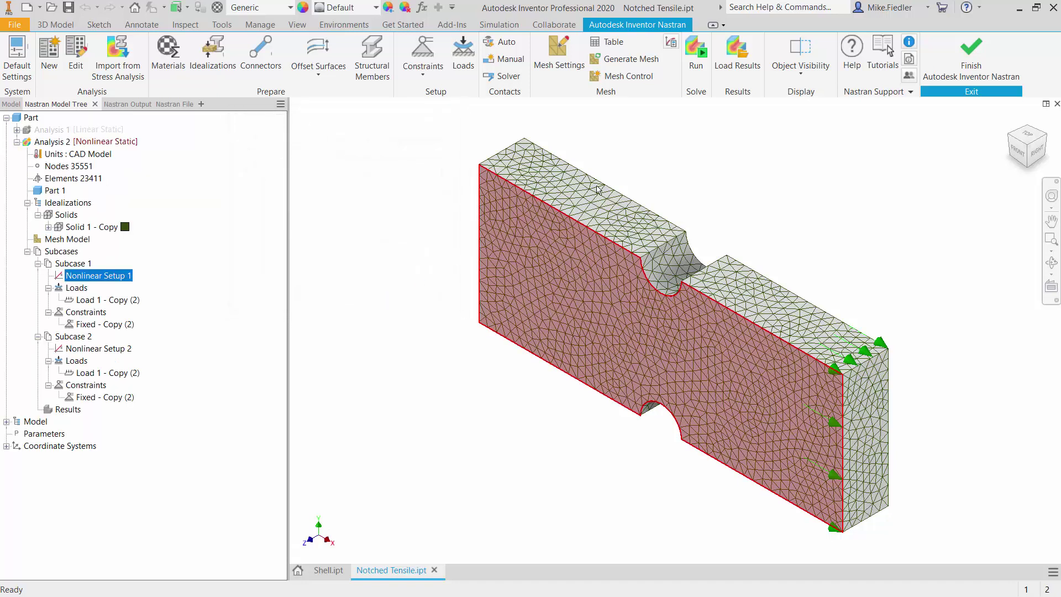
pyautogui.click(696, 52)
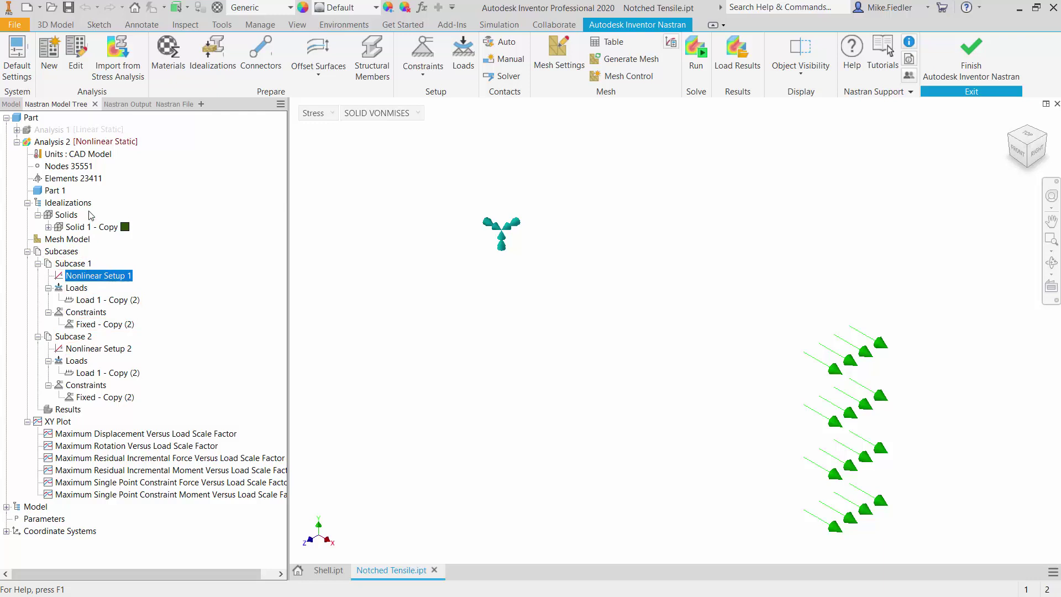
# Delete Subcase 2 from Analysis 2.
pyautogui.rightClick(74, 338)
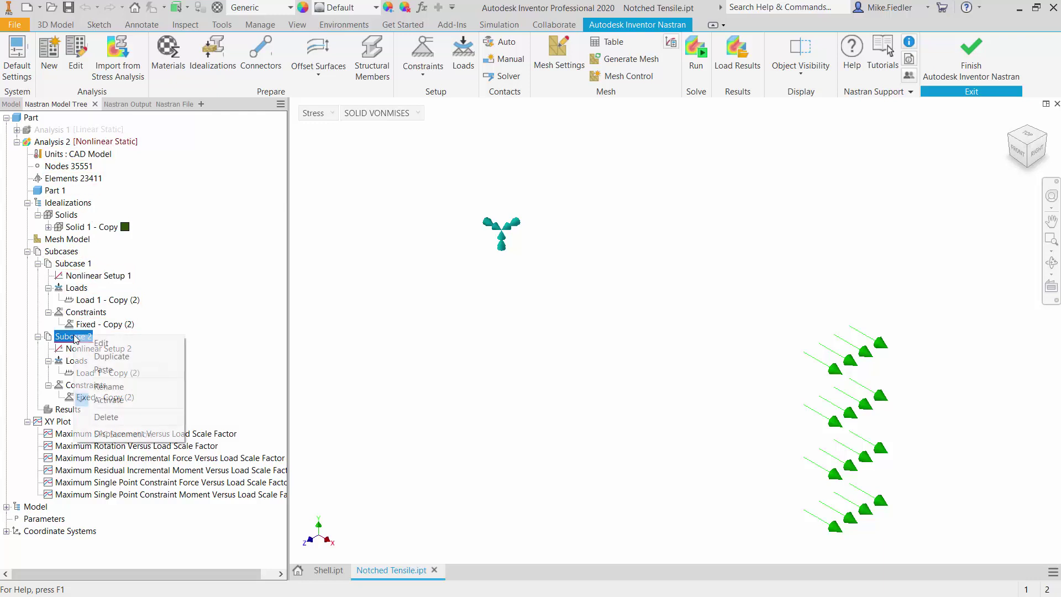
pyautogui.click(144, 416)
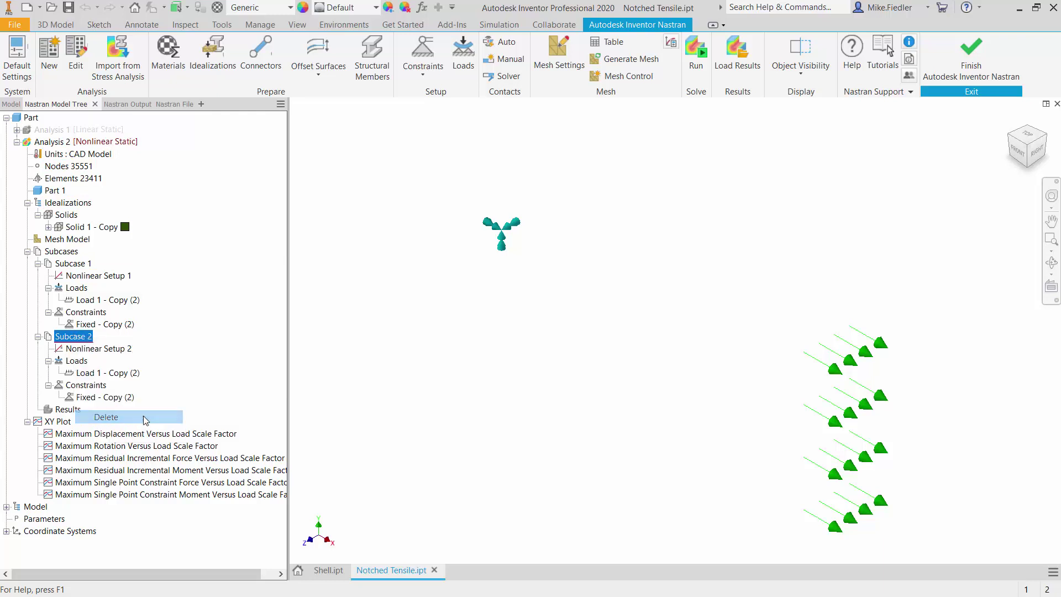
pyautogui.click(507, 356)
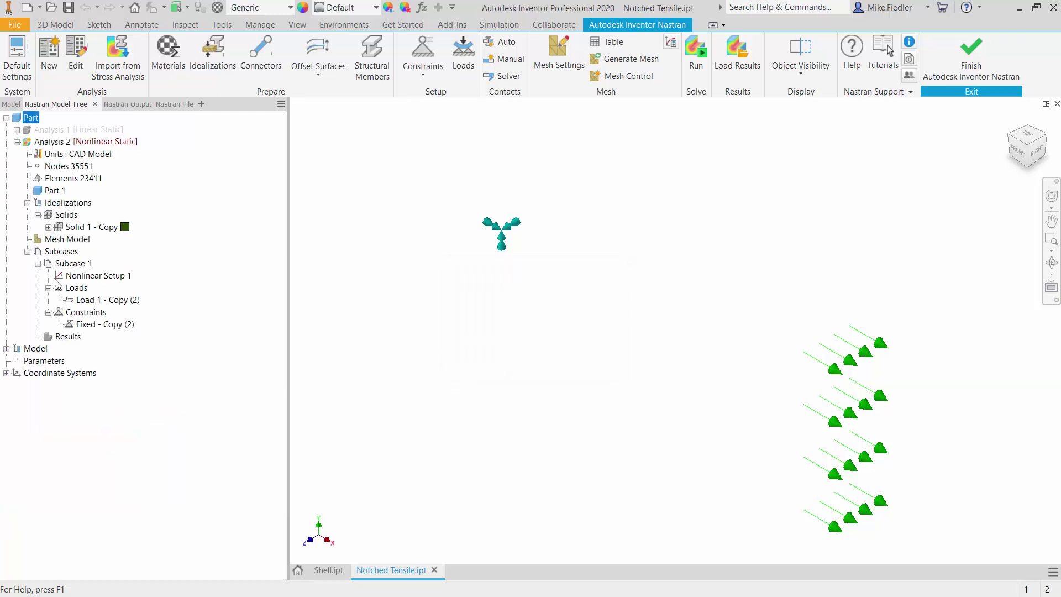
# Change the pressure magnitude of Load 1 - Copy (2) in Subcase 1 to -20000 psi.
pyautogui.rightClick(92, 306)
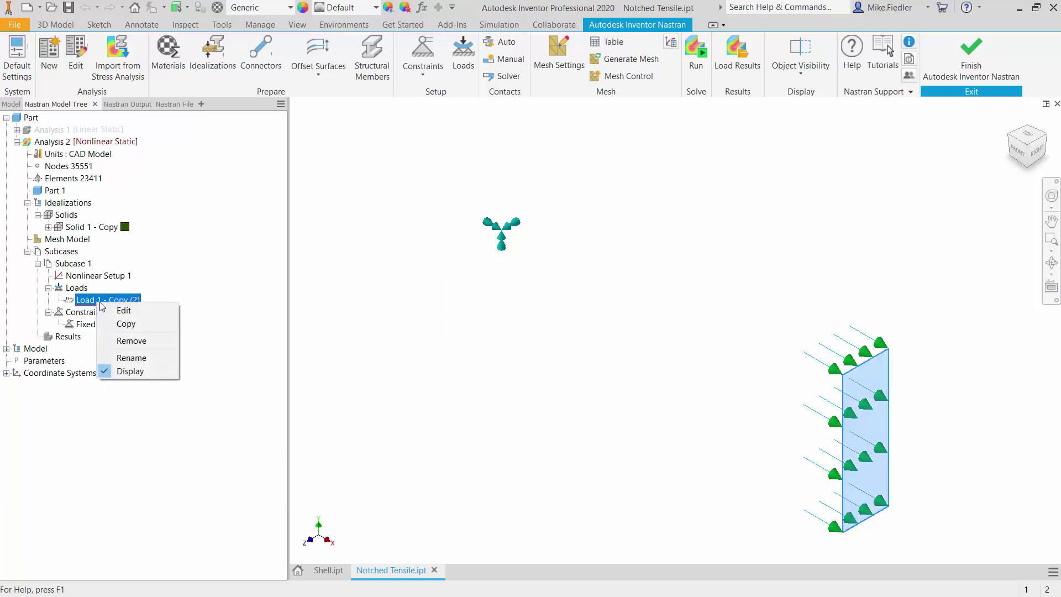
pyautogui.click(141, 312)
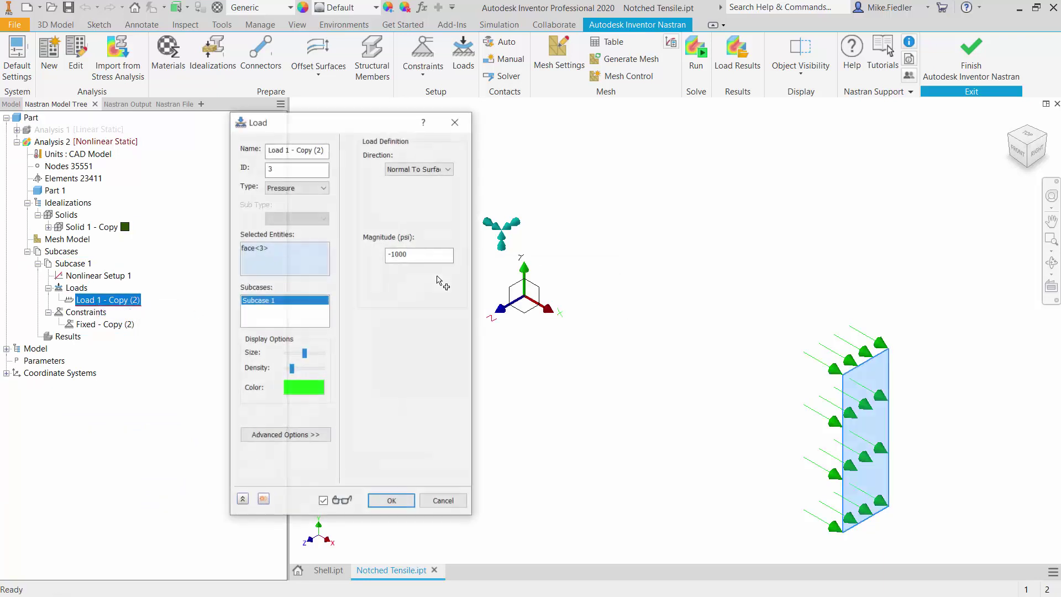
pyautogui.click(393, 255)
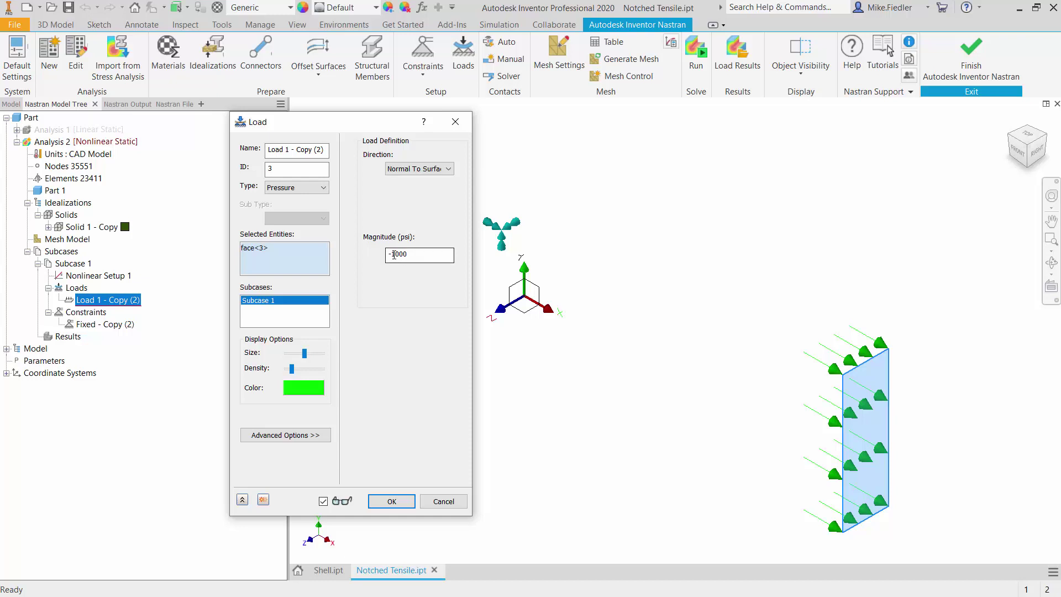
pyautogui.doubleClick(394, 254)
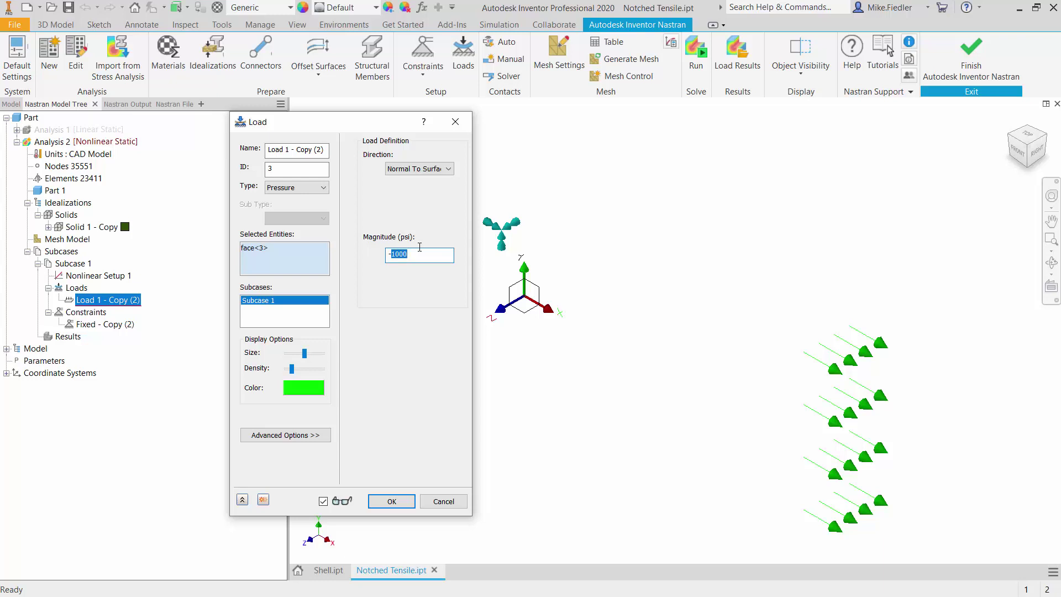
pyautogui.write('20000')
pyautogui.click(393, 503)
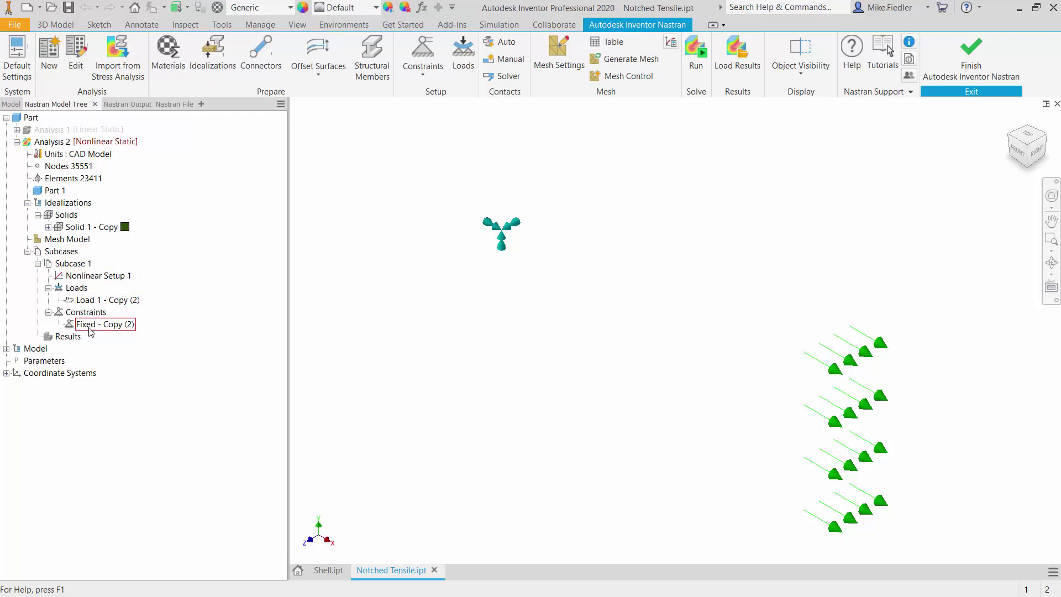
# Solve the nonlinear static analysis and check the list of load increment result sets.
pyautogui.click(695, 65)
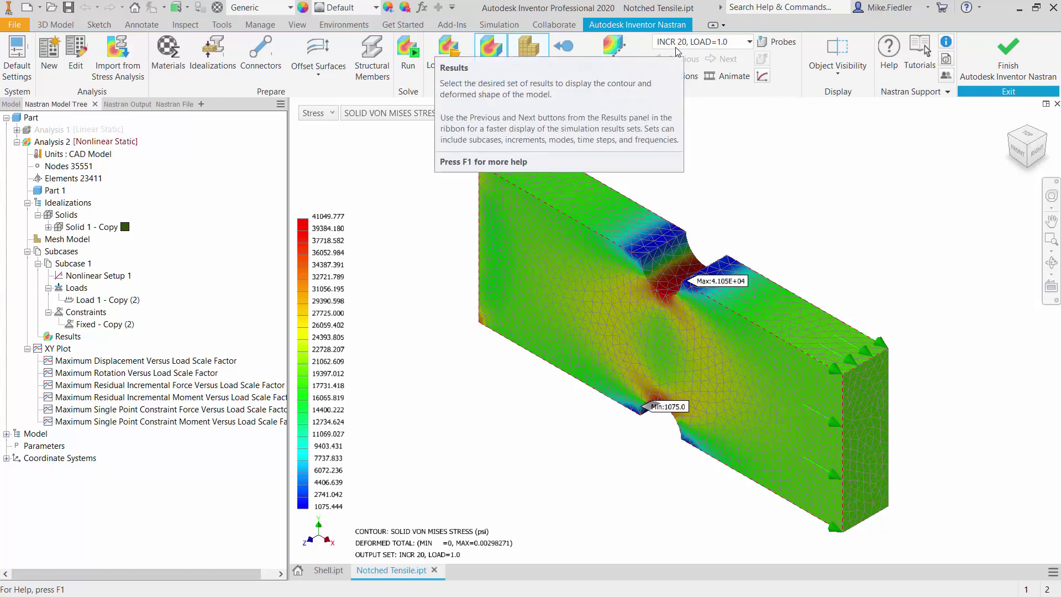
pyautogui.click(745, 43)
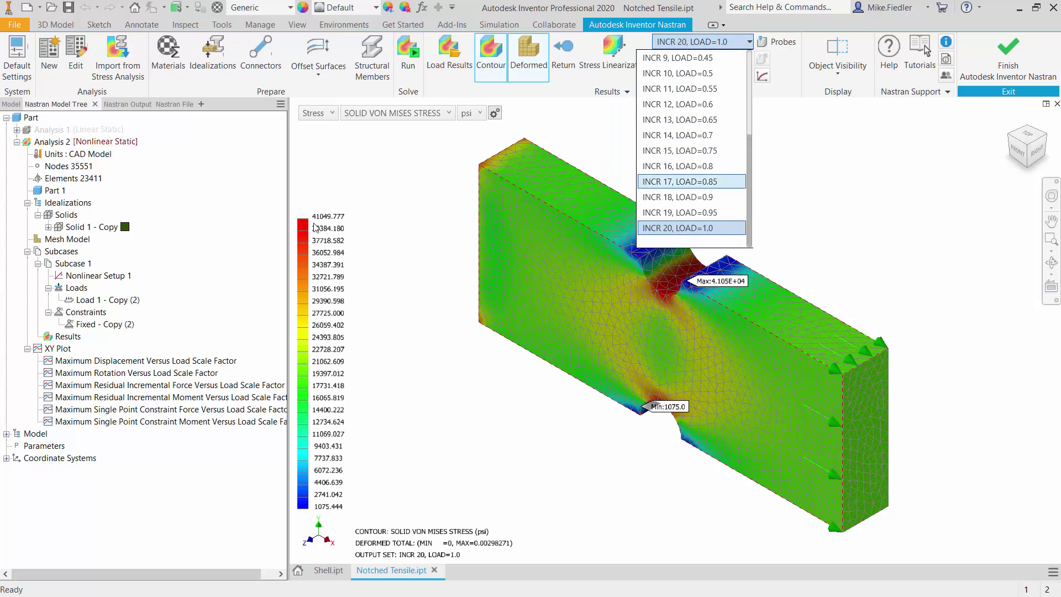
pyautogui.click(400, 236)
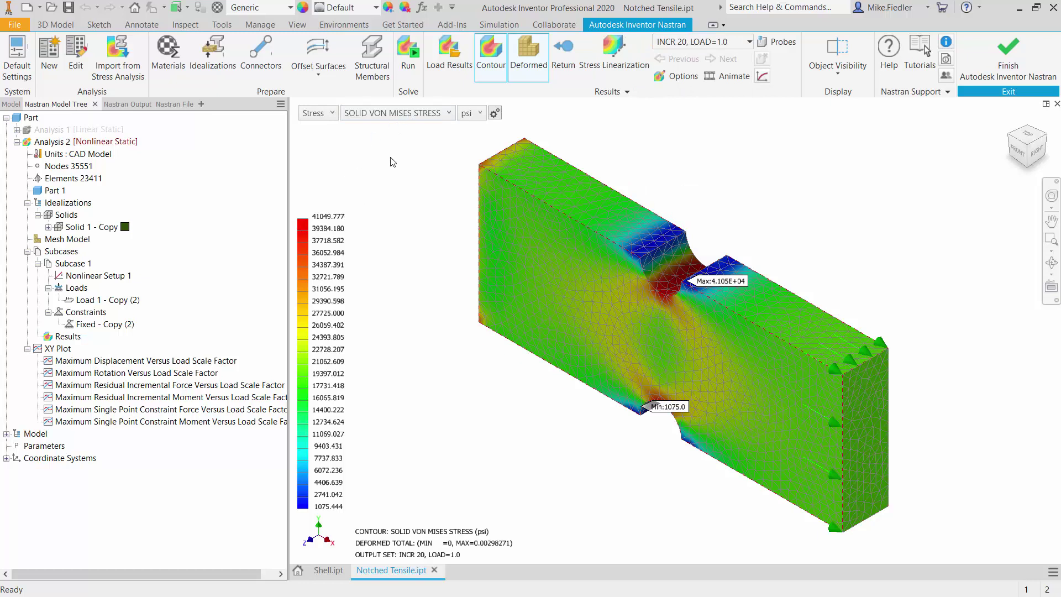
# Change the contour result from von Mises to SOLID X-NORMAL STRESS and view the stress around the notches.
pyautogui.click(421, 114)
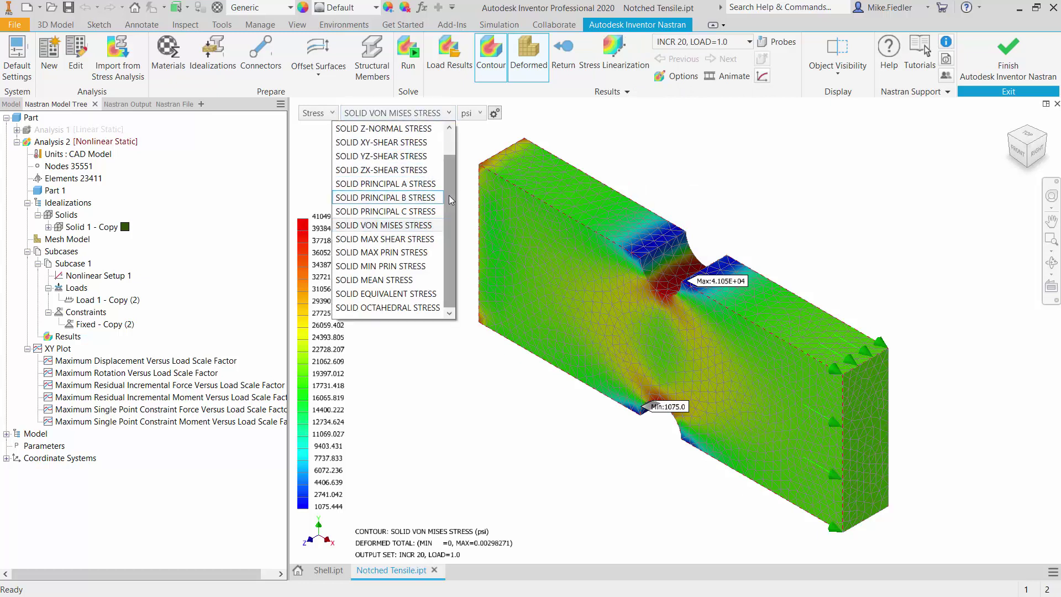
pyautogui.moveTo(453, 197); pyautogui.dragTo(461, 181)
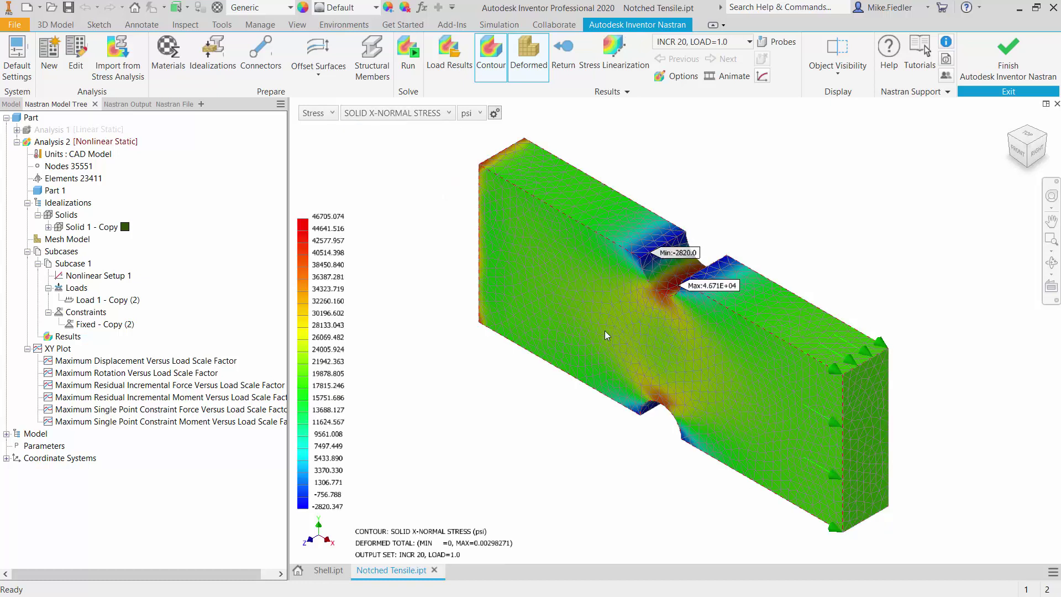
pyautogui.keyDown('shift'); pyautogui.moveTo(578, 328); pyautogui.dragTo(625, 341, button='middle'); pyautogui.keyUp('shift')
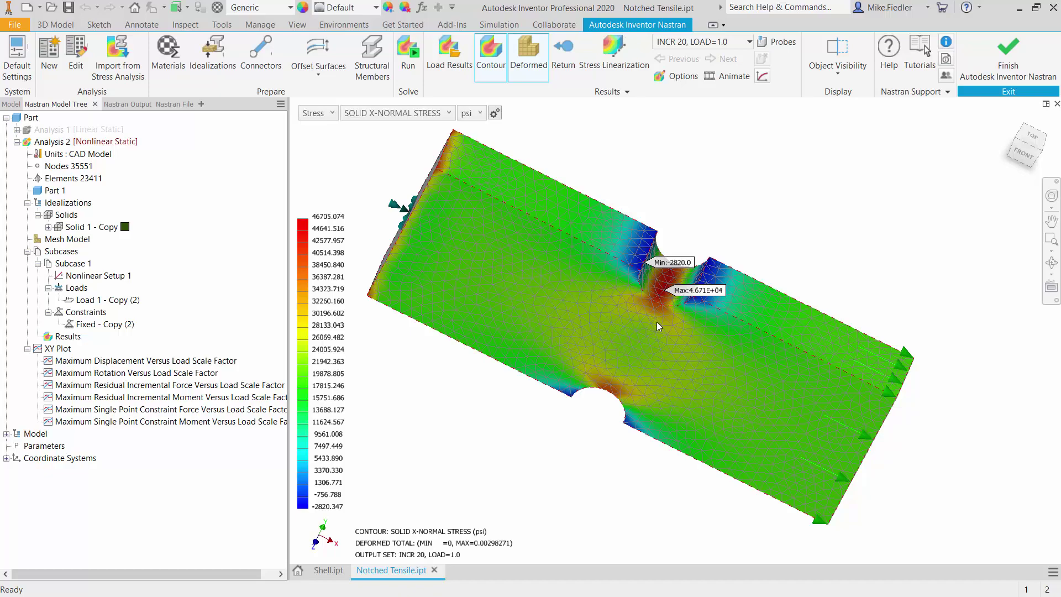
pyautogui.keyDown('shift'); pyautogui.moveTo(657, 322); pyautogui.dragTo(627, 311, button='middle'); pyautogui.keyUp('shift')
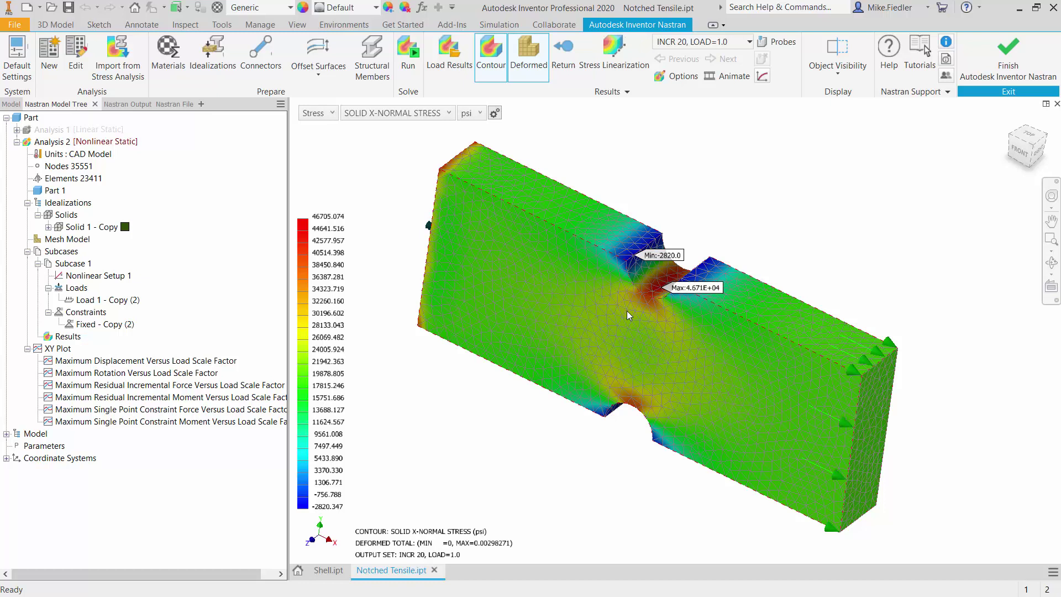
# Display the X-normal stress for output set INCR 1, LOAD=0.05 and inspect the upper notch closely.
pyautogui.click(743, 44)
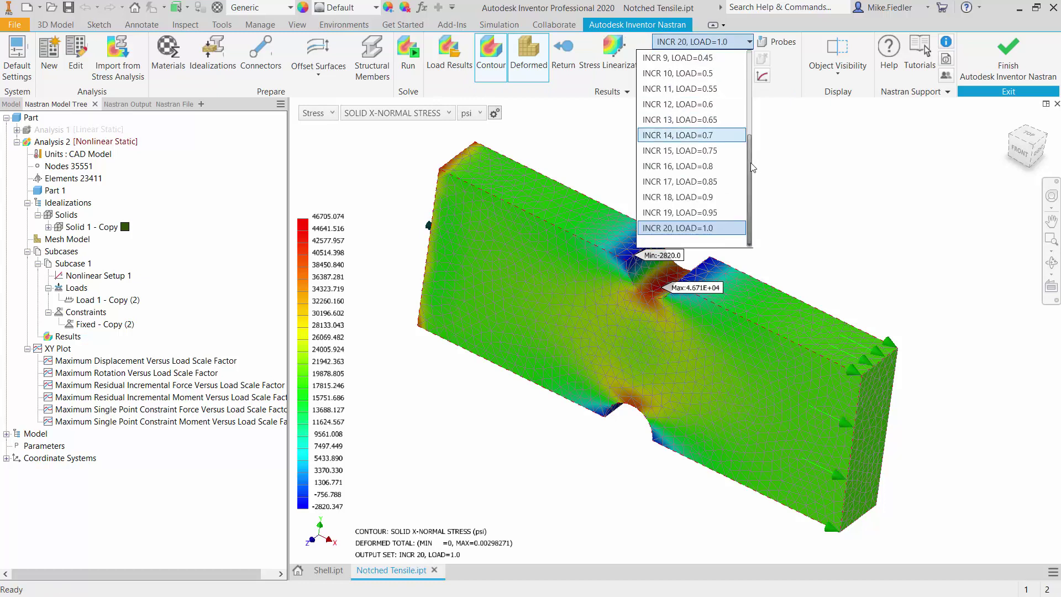
pyautogui.moveTo(751, 163); pyautogui.dragTo(752, 69)
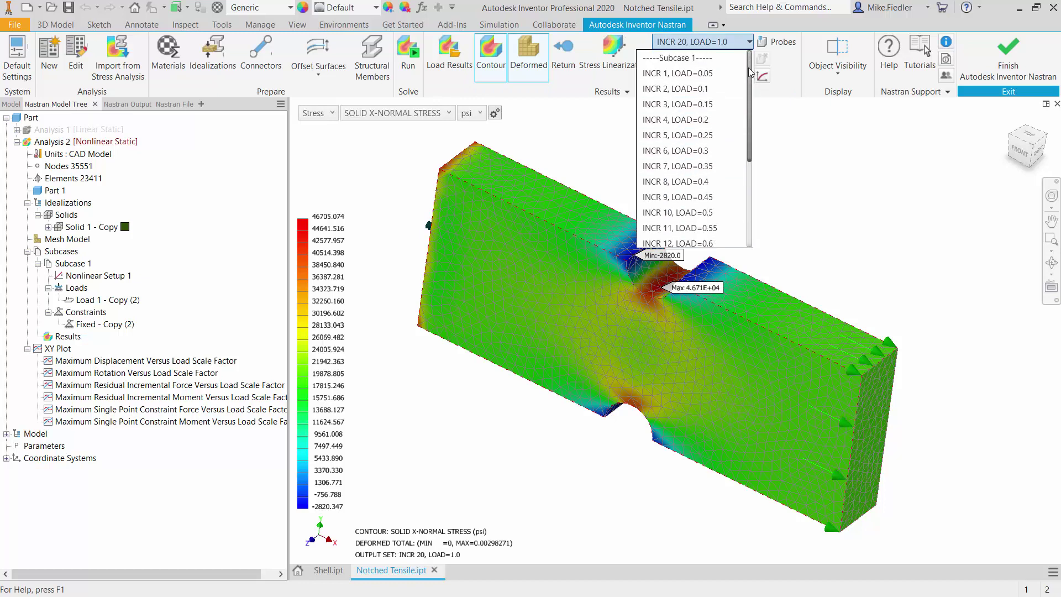
pyautogui.click(716, 75)
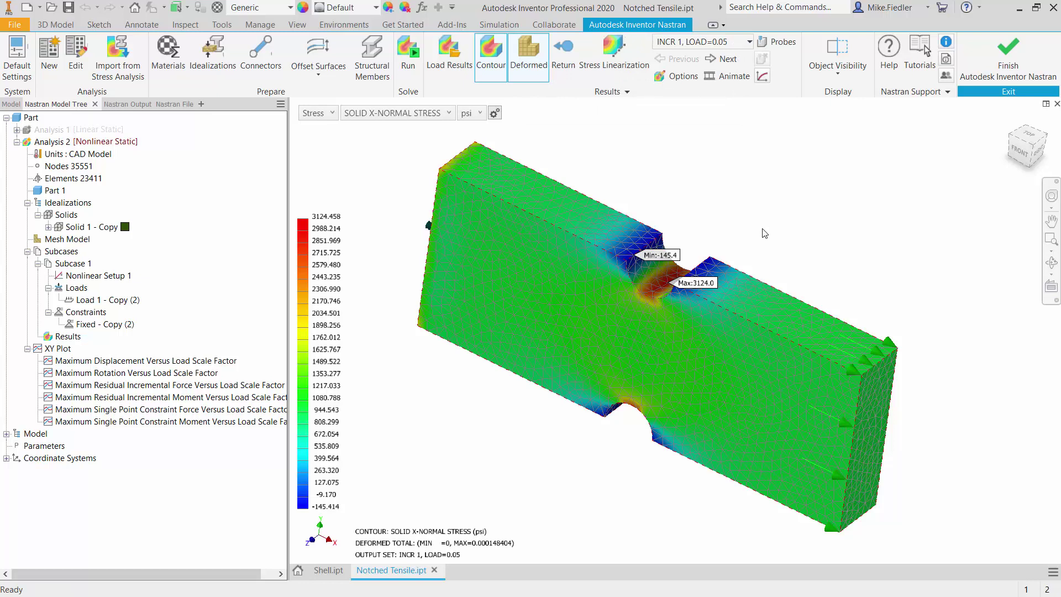
pyautogui.scroll(4, 675, 277)
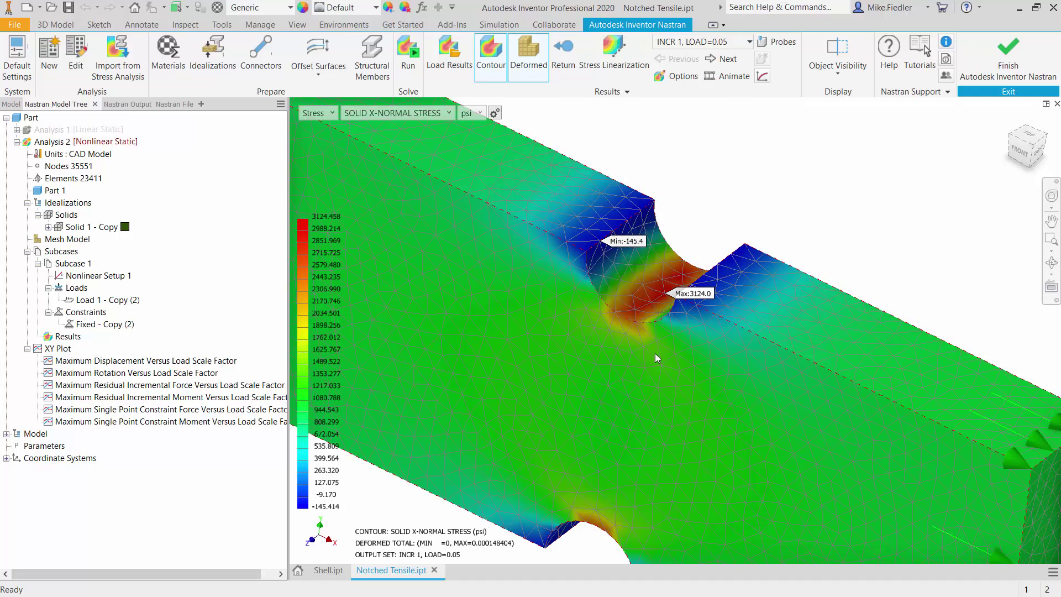
pyautogui.scroll(-3, 655, 354)
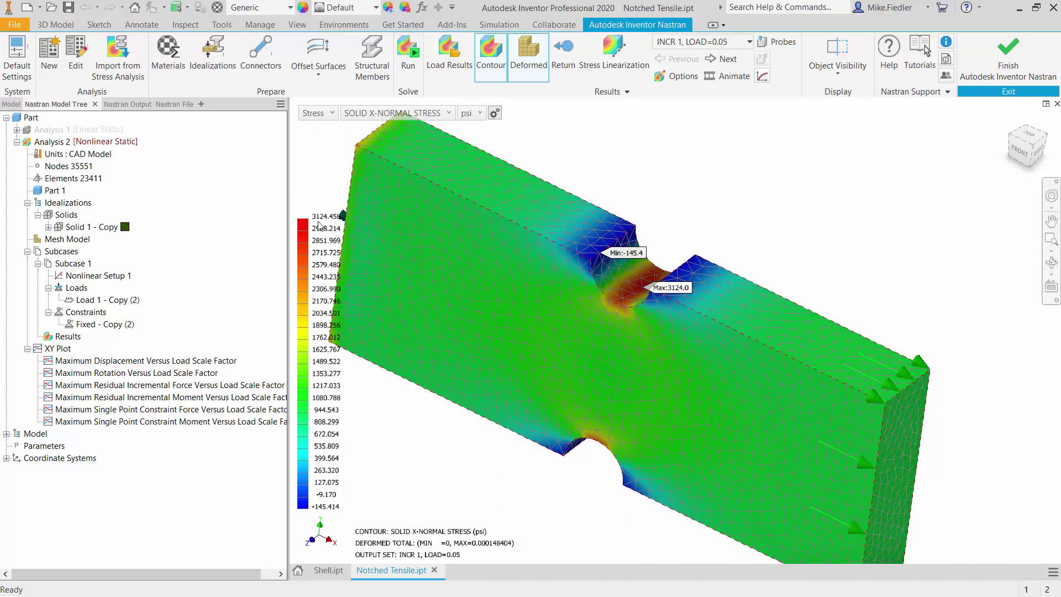
# Display the X-normal stress contour for output set INCR 3, LOAD=0.15.
pyautogui.click(729, 42)
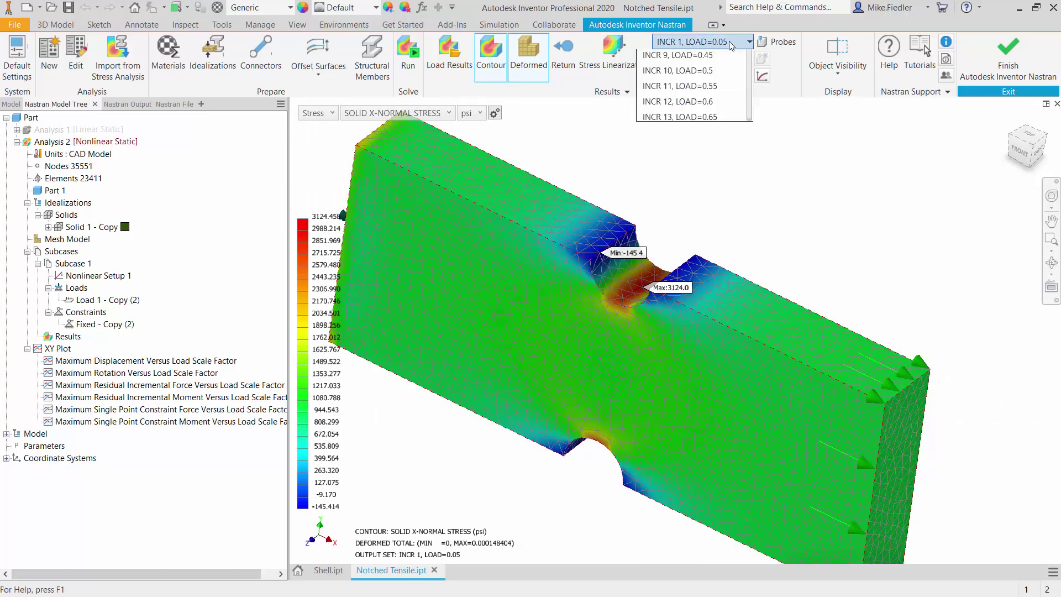
pyautogui.click(718, 69)
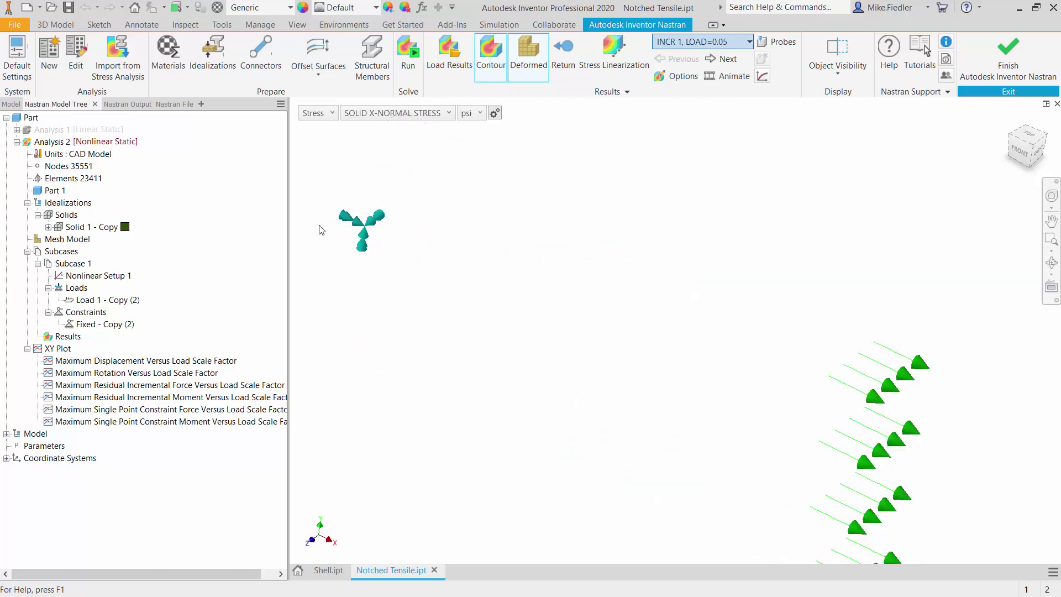
pyautogui.click(718, 43)
pyautogui.click(706, 83)
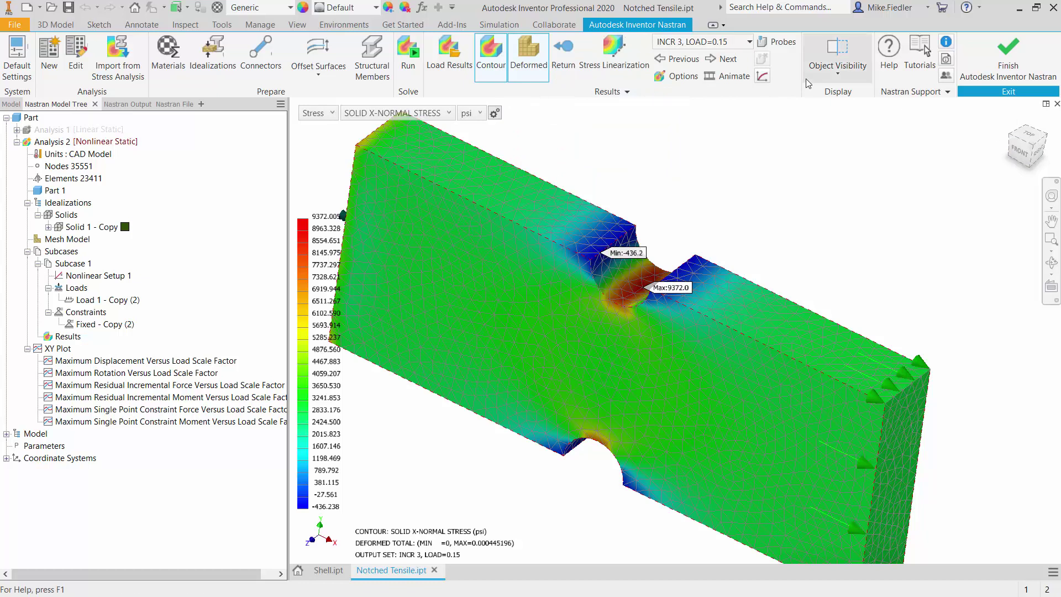
# Display the X-normal stress contours for output sets INCR 13, LOAD=0.65 and INCR 14, LOAD=0.7.
pyautogui.click(725, 44)
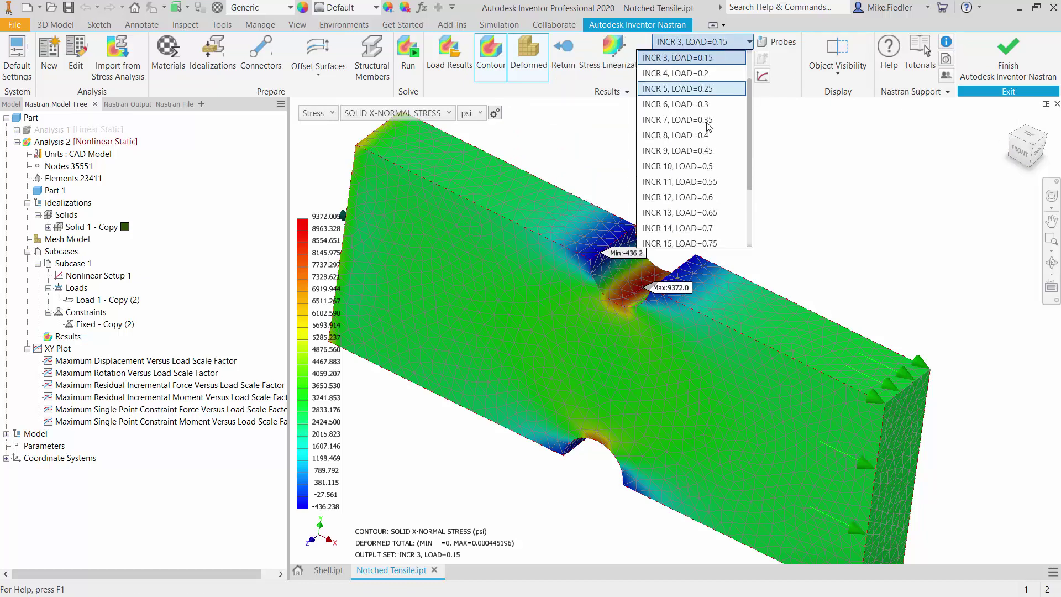
pyautogui.click(701, 218)
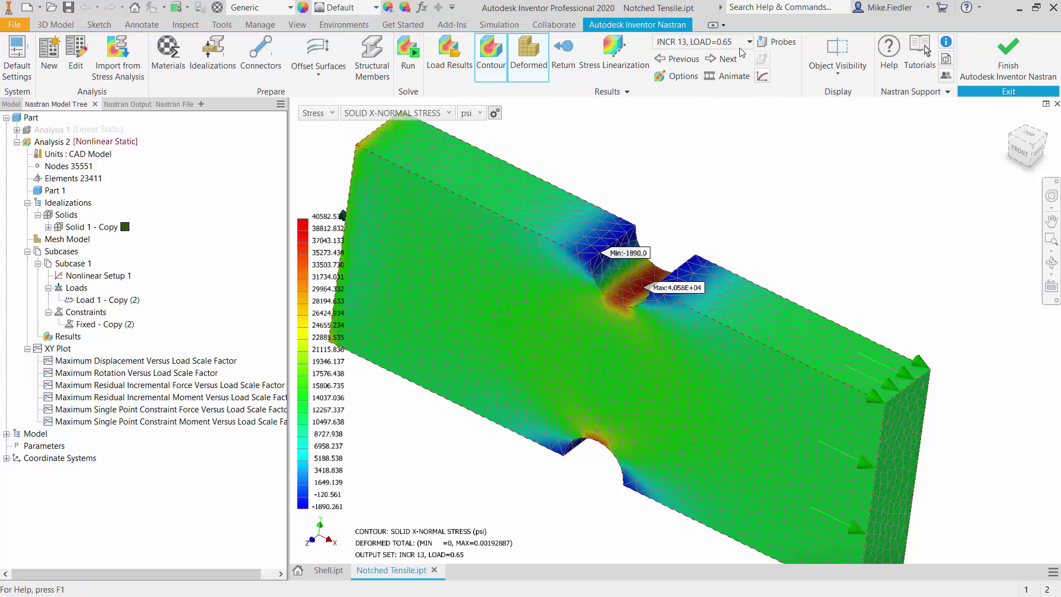
pyautogui.click(702, 46)
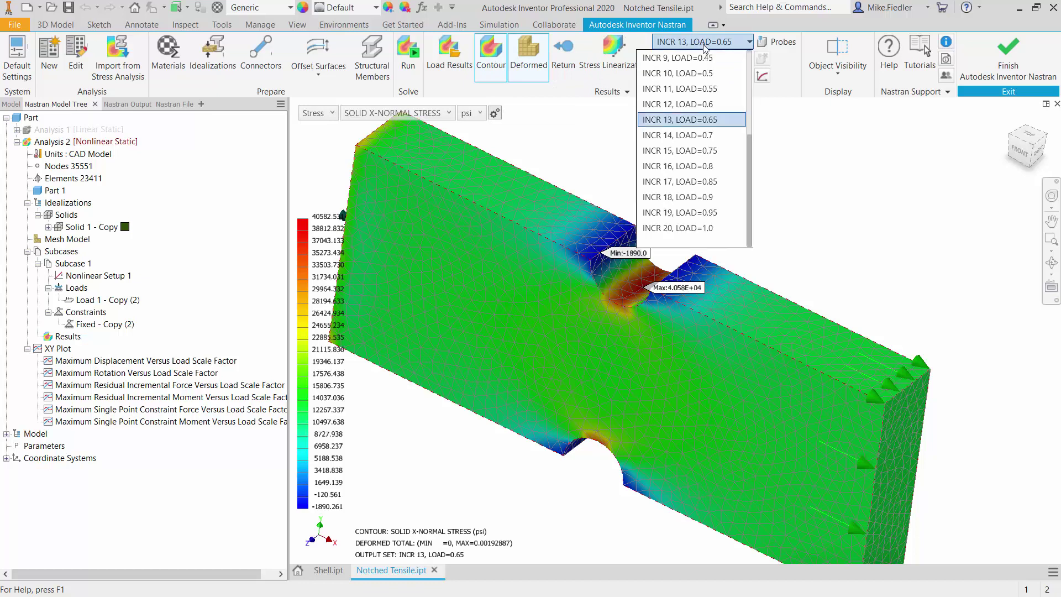
pyautogui.click(701, 140)
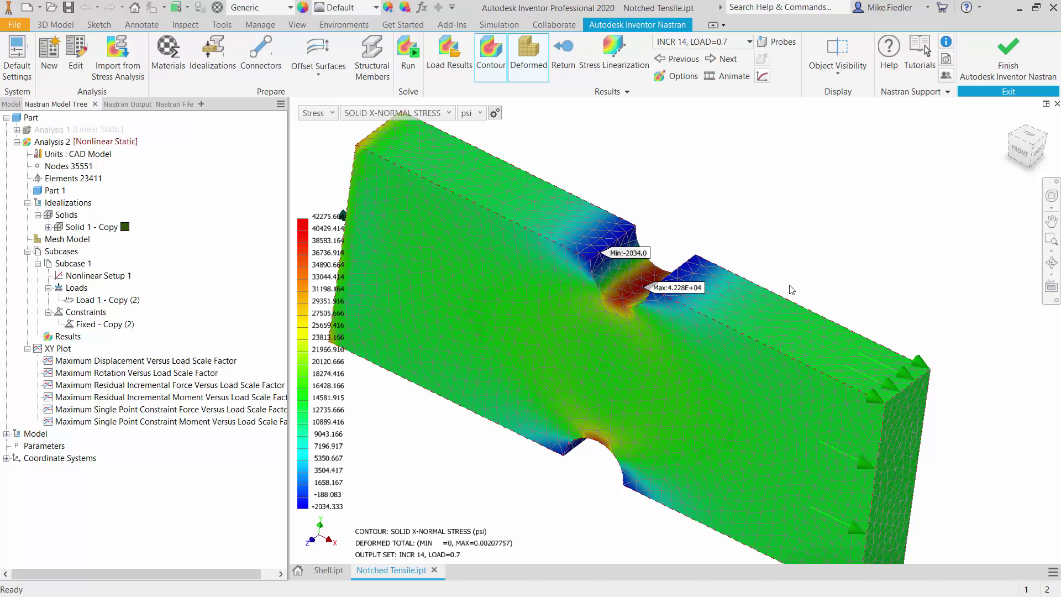
# Probe the X-normal stress of an element in the upper notch and turn probing off again.
pyautogui.click(774, 42)
pyautogui.moveTo(643, 287)
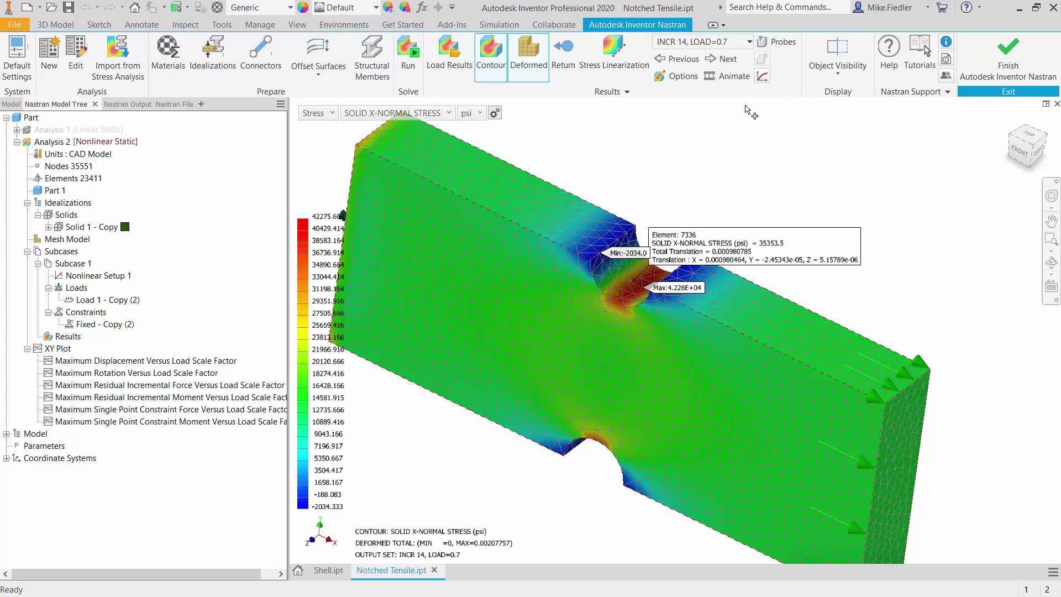
pyautogui.click(768, 43)
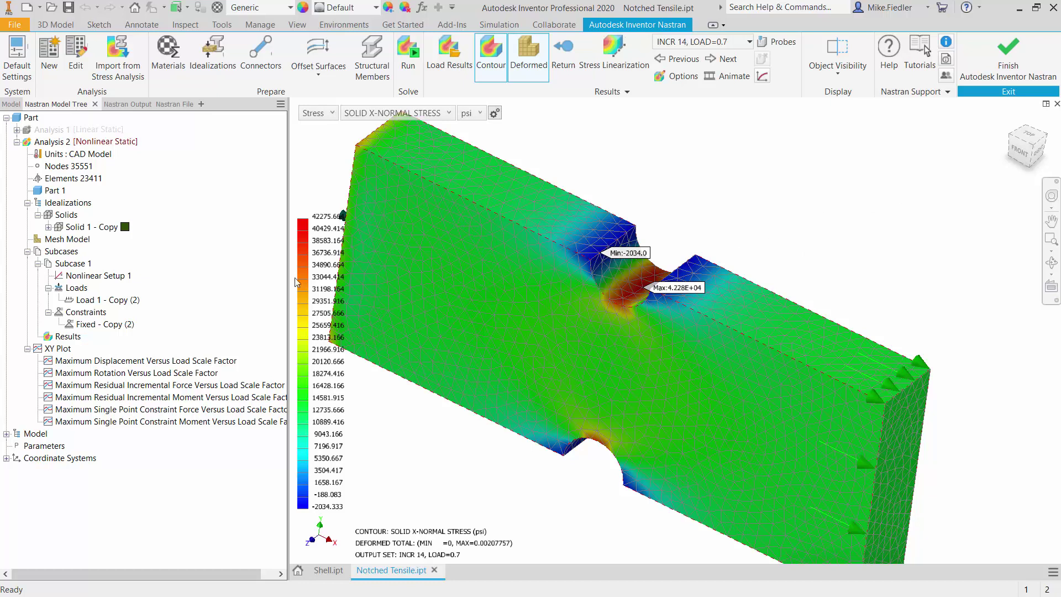
# Create and show an XY plot of SOLID X-NORMAL STRESS for element 1910 in the upper notch, across INCR 1 to INCR 20.
pyautogui.rightClick(64, 354)
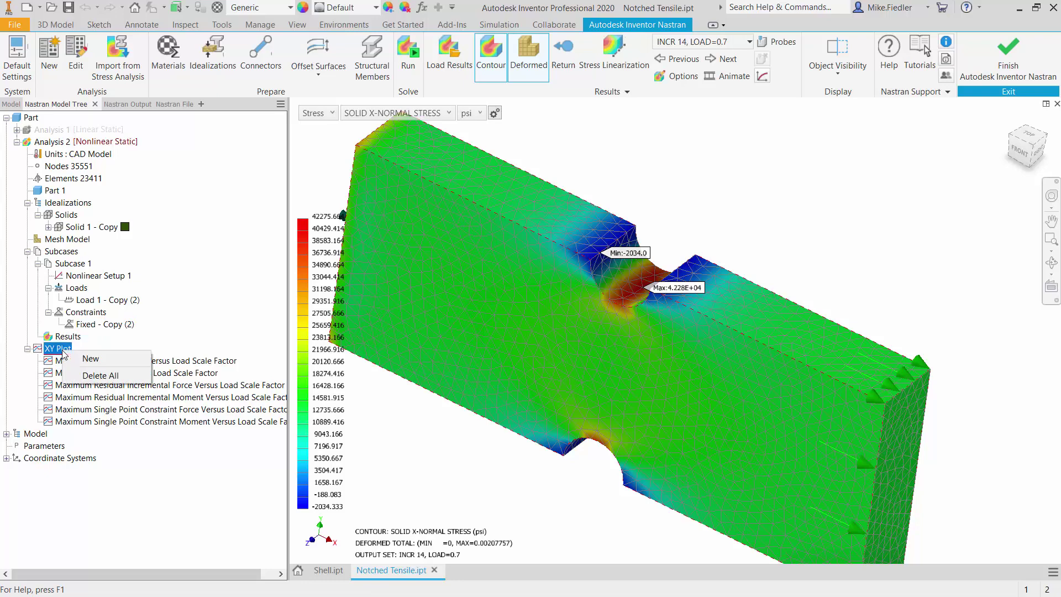
pyautogui.click(91, 358)
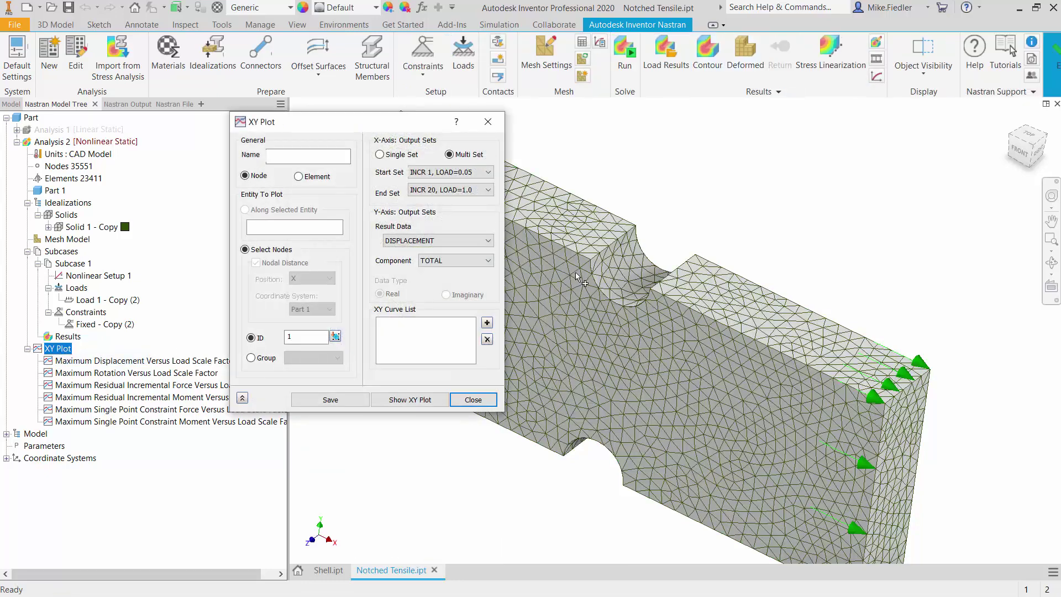
pyautogui.click(310, 177)
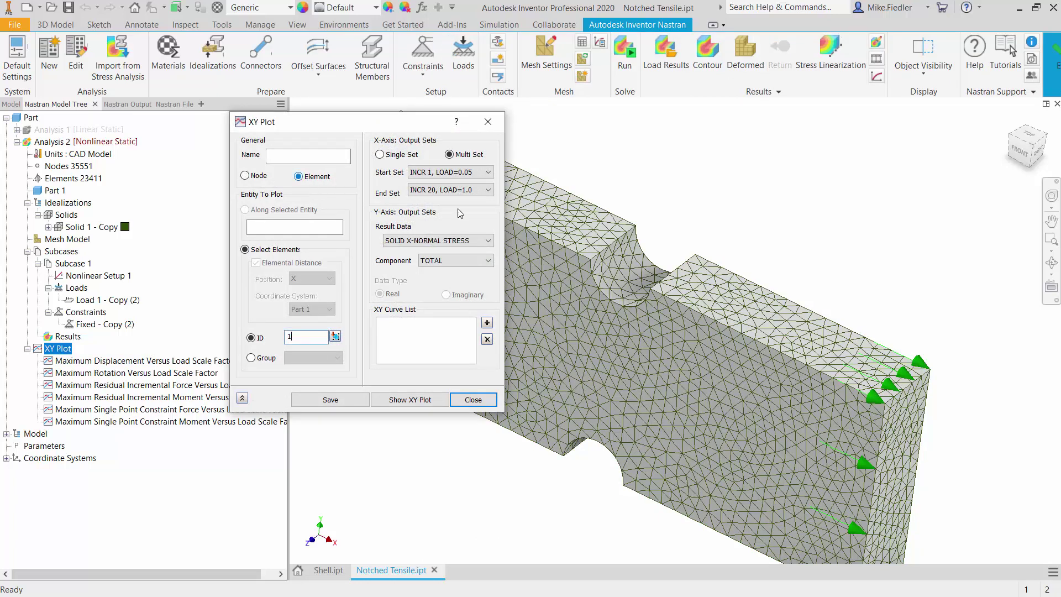
pyautogui.scroll(5, 648, 283)
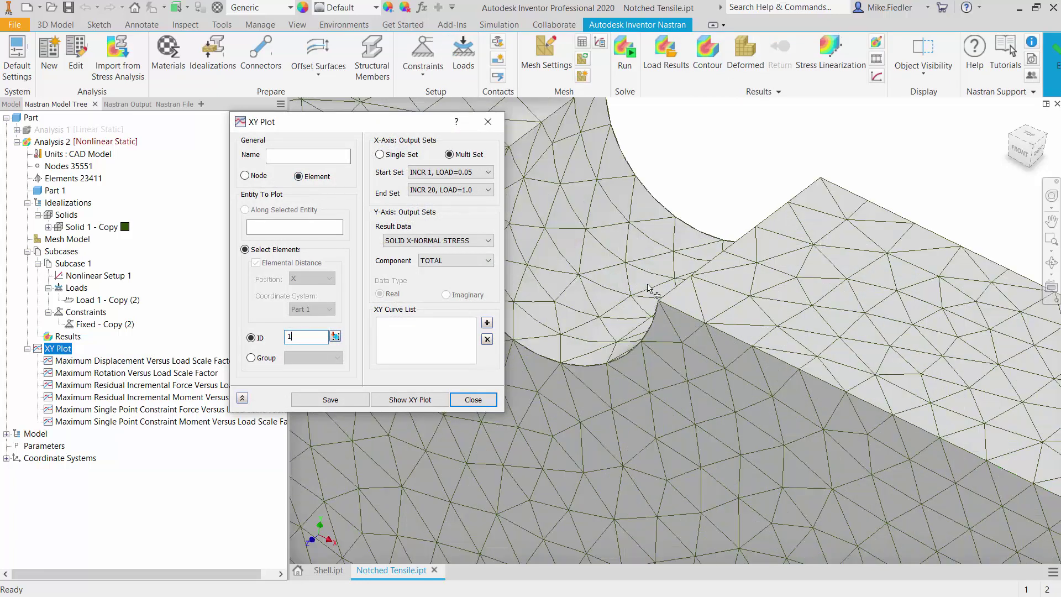
pyautogui.click(606, 297)
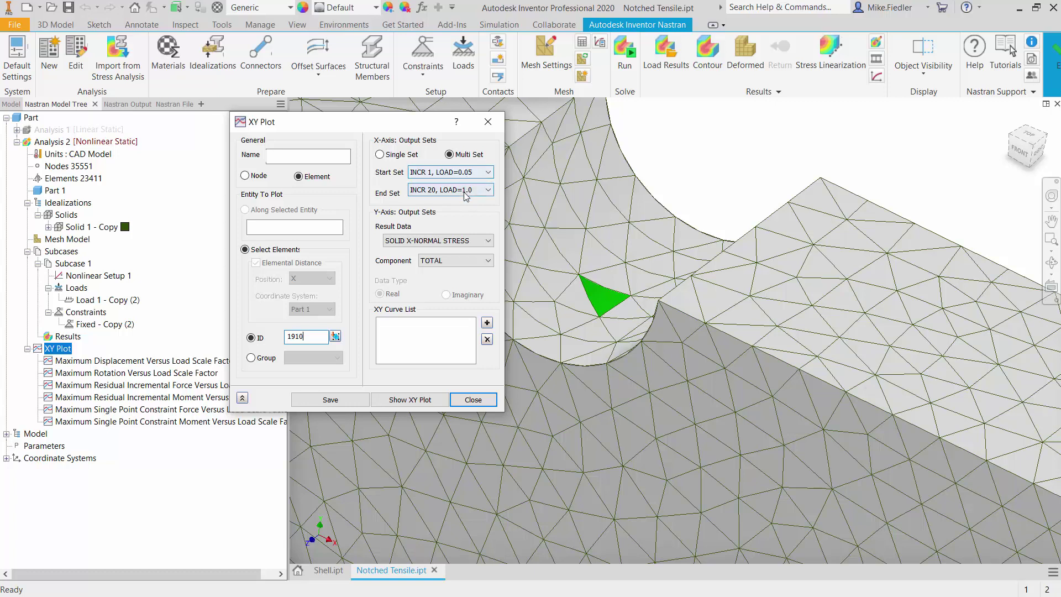
pyautogui.click(465, 243)
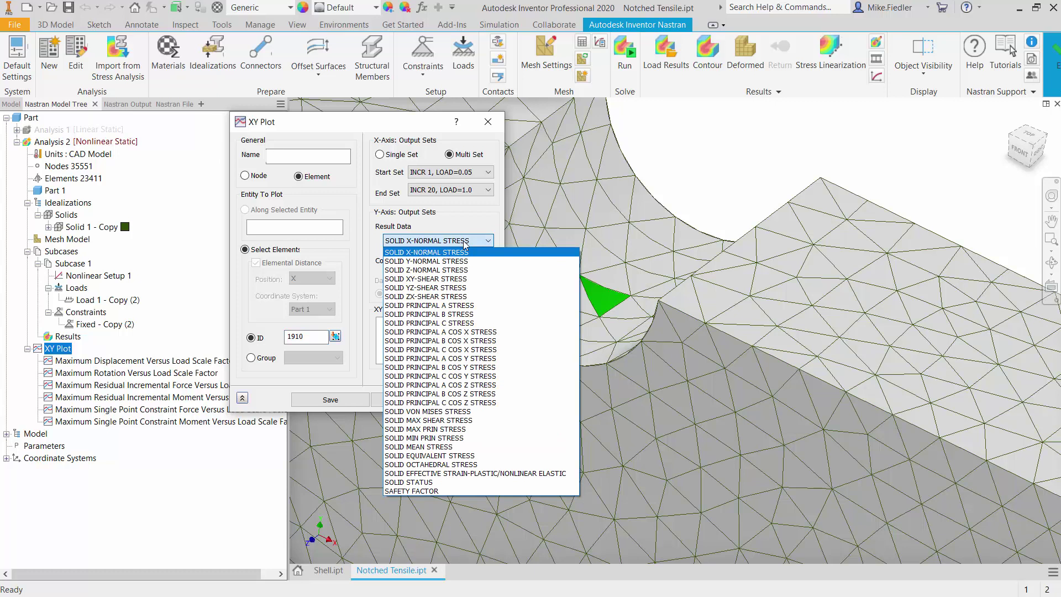
pyautogui.click(464, 240)
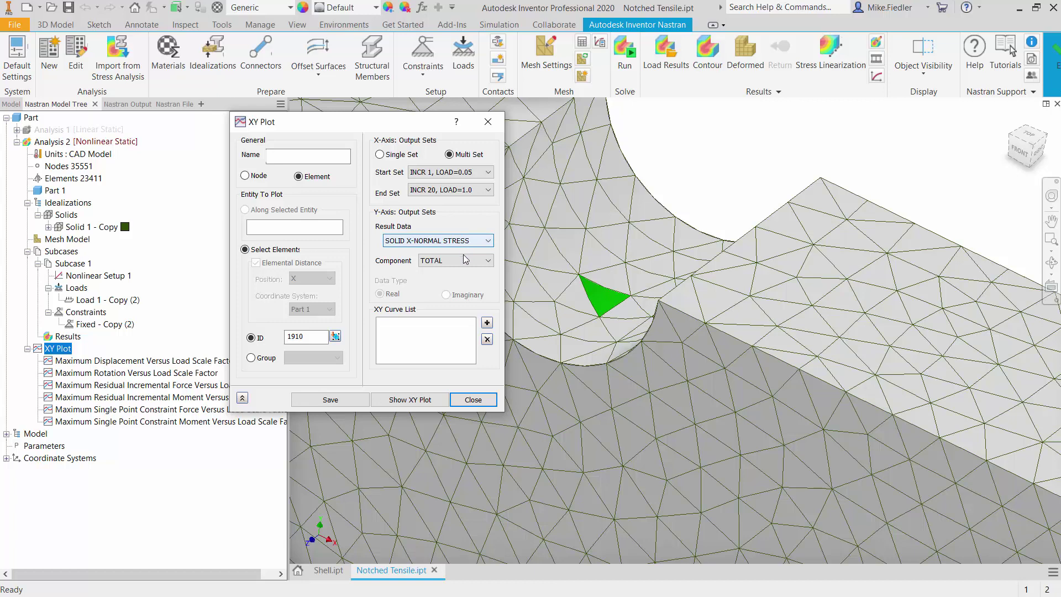
pyautogui.click(420, 402)
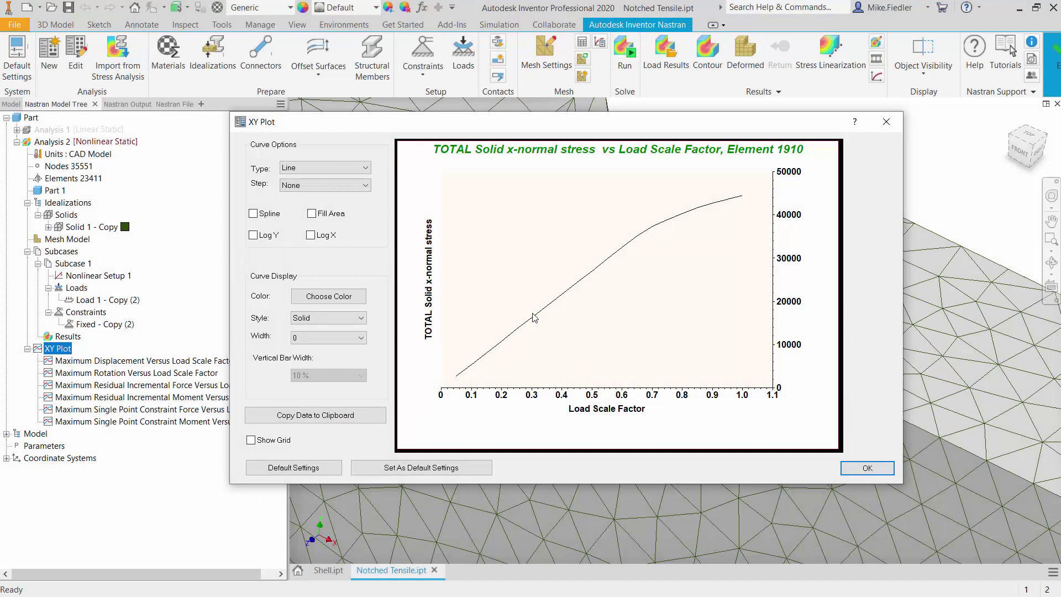
# Read stress values along the curve against load scale factor, then close the plot and its setup without saving.
pyautogui.moveTo(578, 288)
pyautogui.moveTo(641, 241)
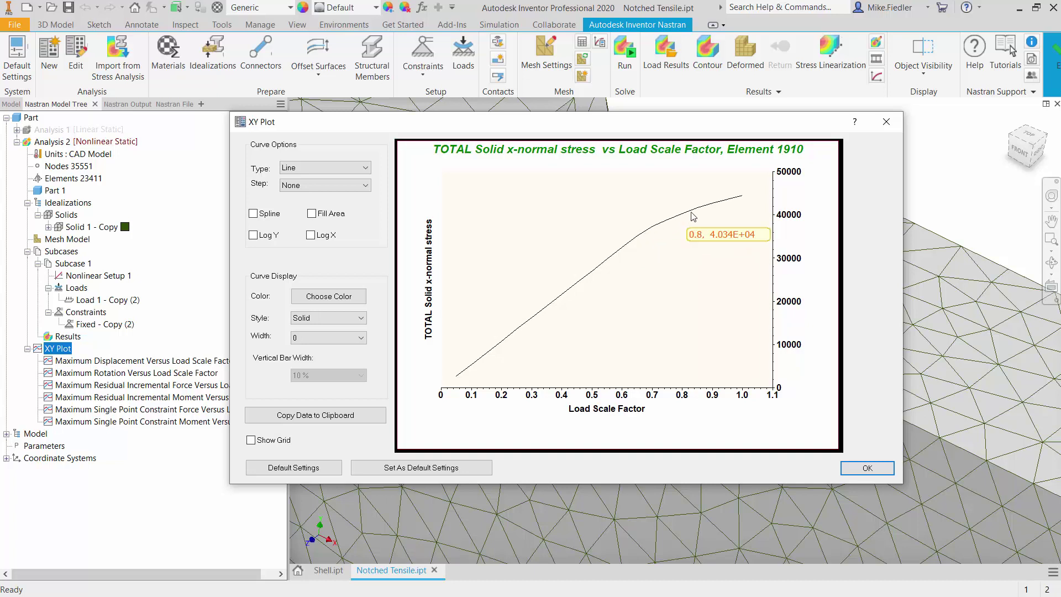
pyautogui.moveTo(717, 207)
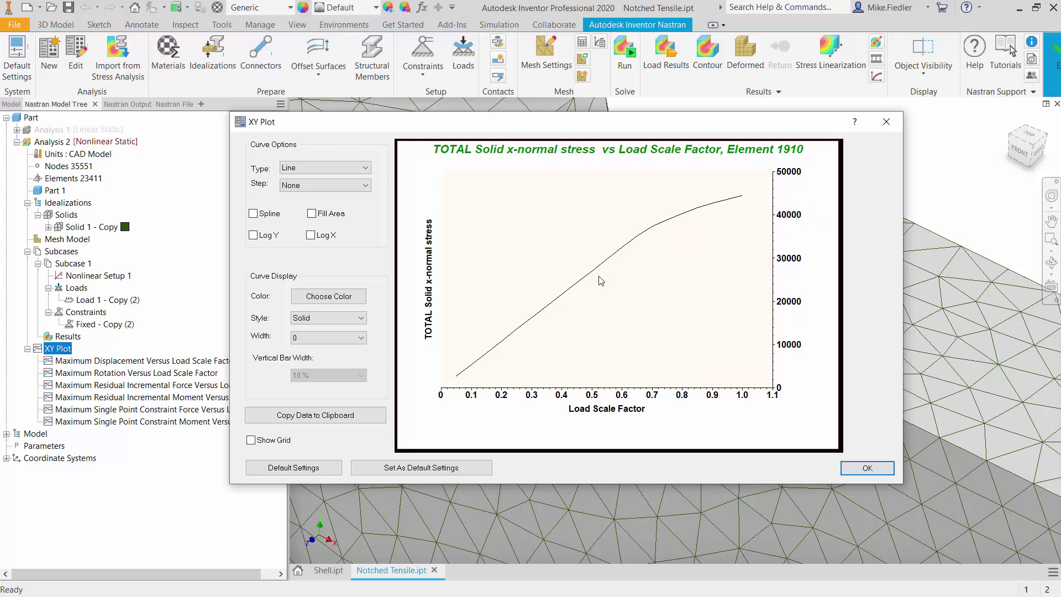
pyautogui.click(865, 468)
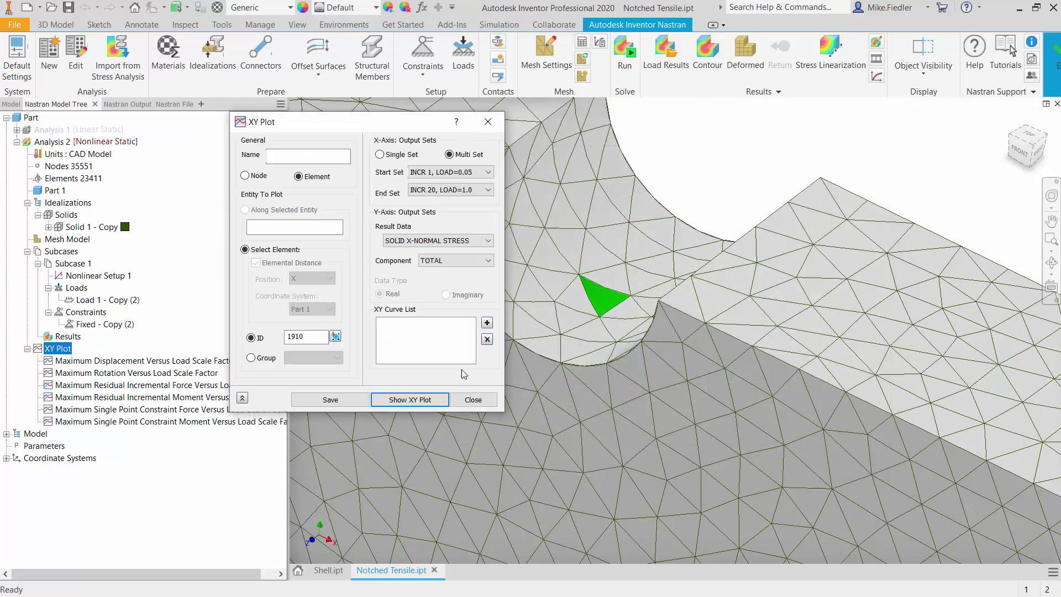
pyautogui.click(473, 400)
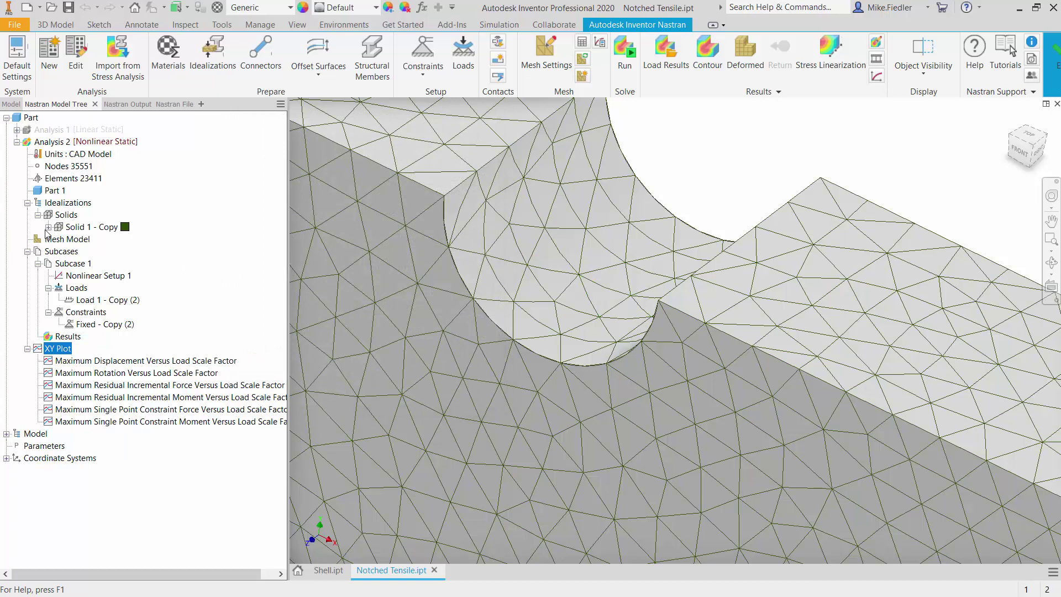
# Check the Steel ASTM A36 yield allowable and its bi-linear elasto-plastic data, leaving the nonlinear settings without changes.
pyautogui.click(48, 227)
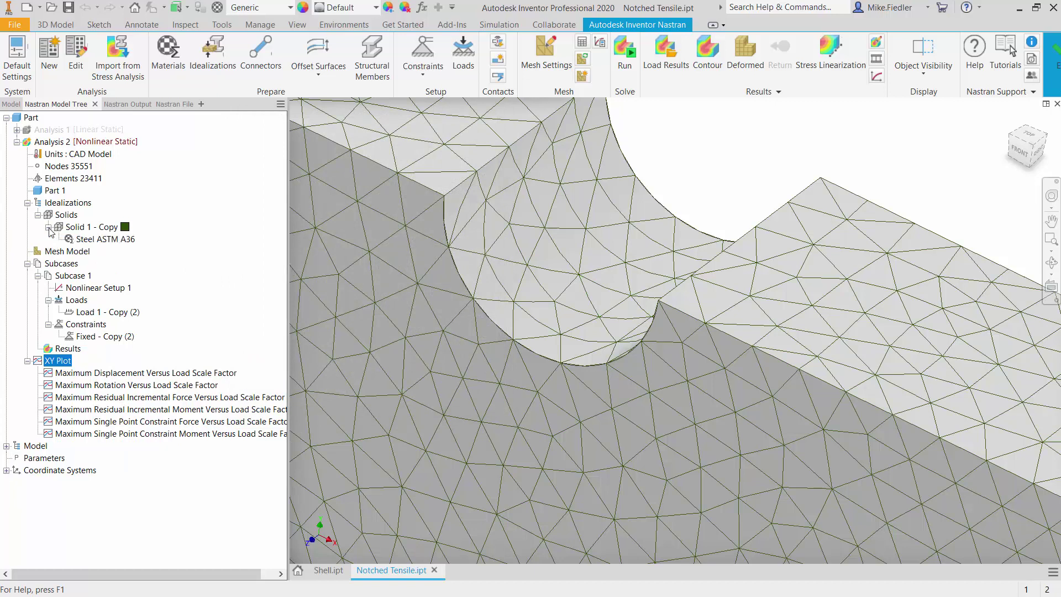
pyautogui.rightClick(95, 241)
pyautogui.click(121, 249)
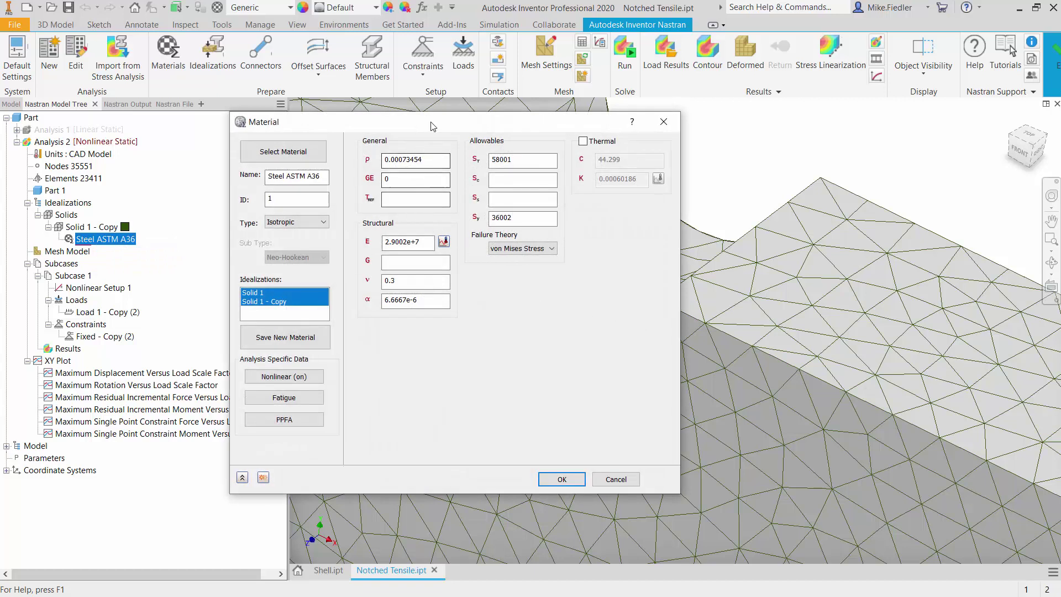
pyautogui.moveTo(432, 126); pyautogui.dragTo(550, 150)
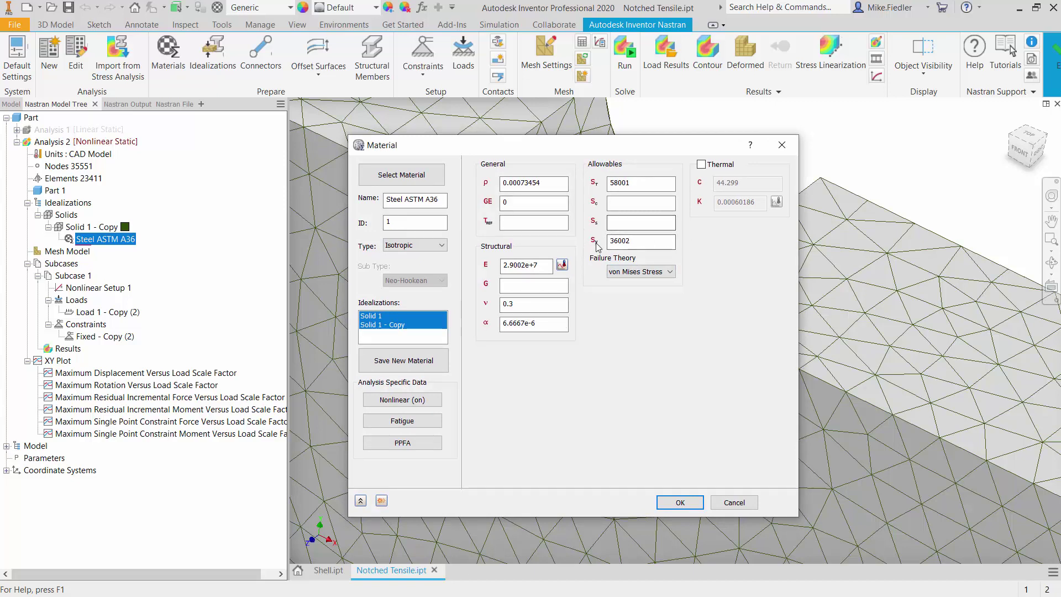
pyautogui.click(399, 401)
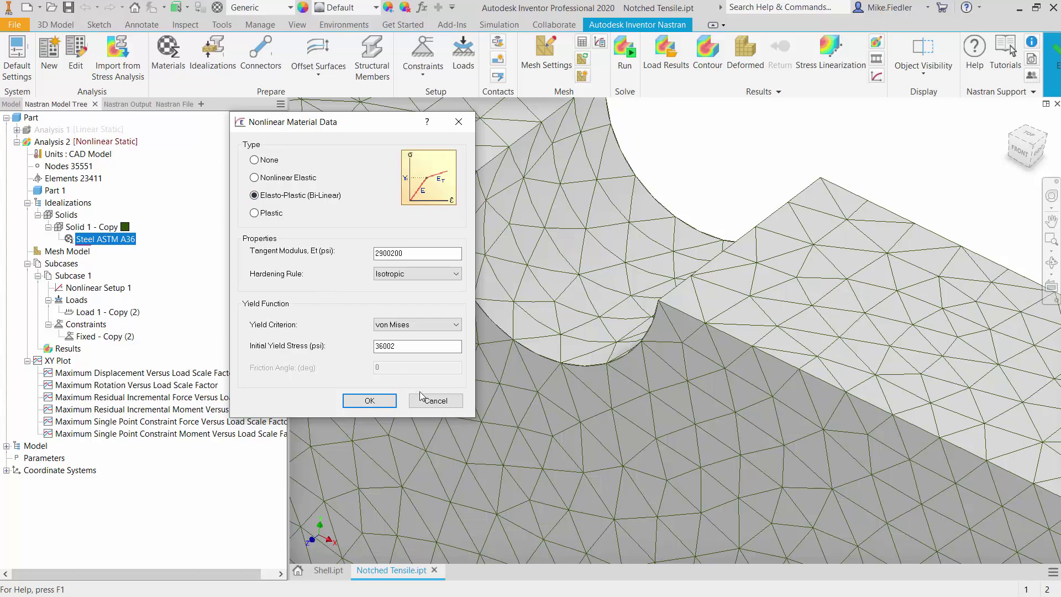
pyautogui.click(436, 401)
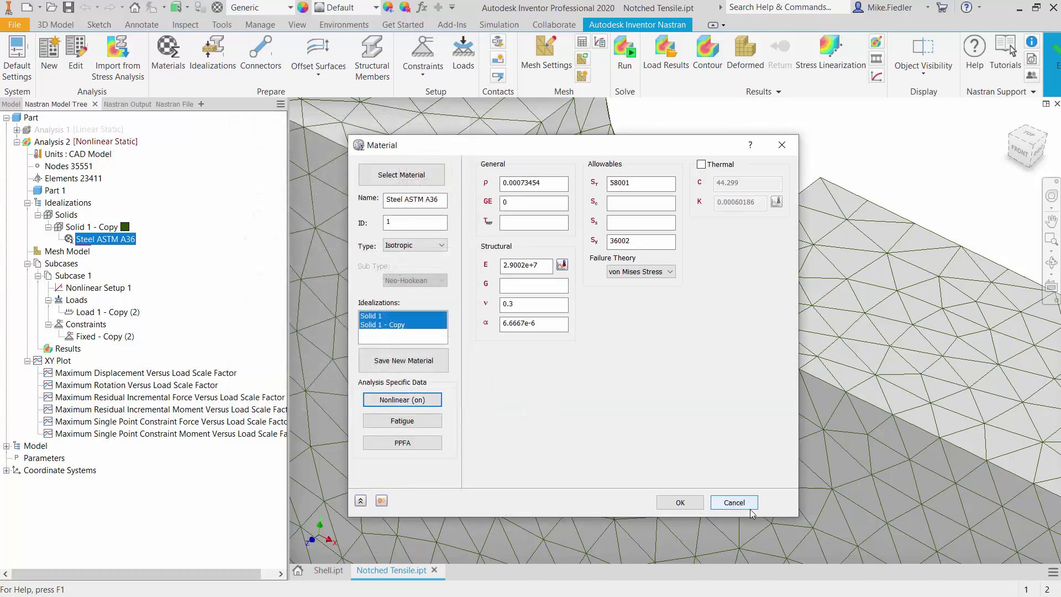